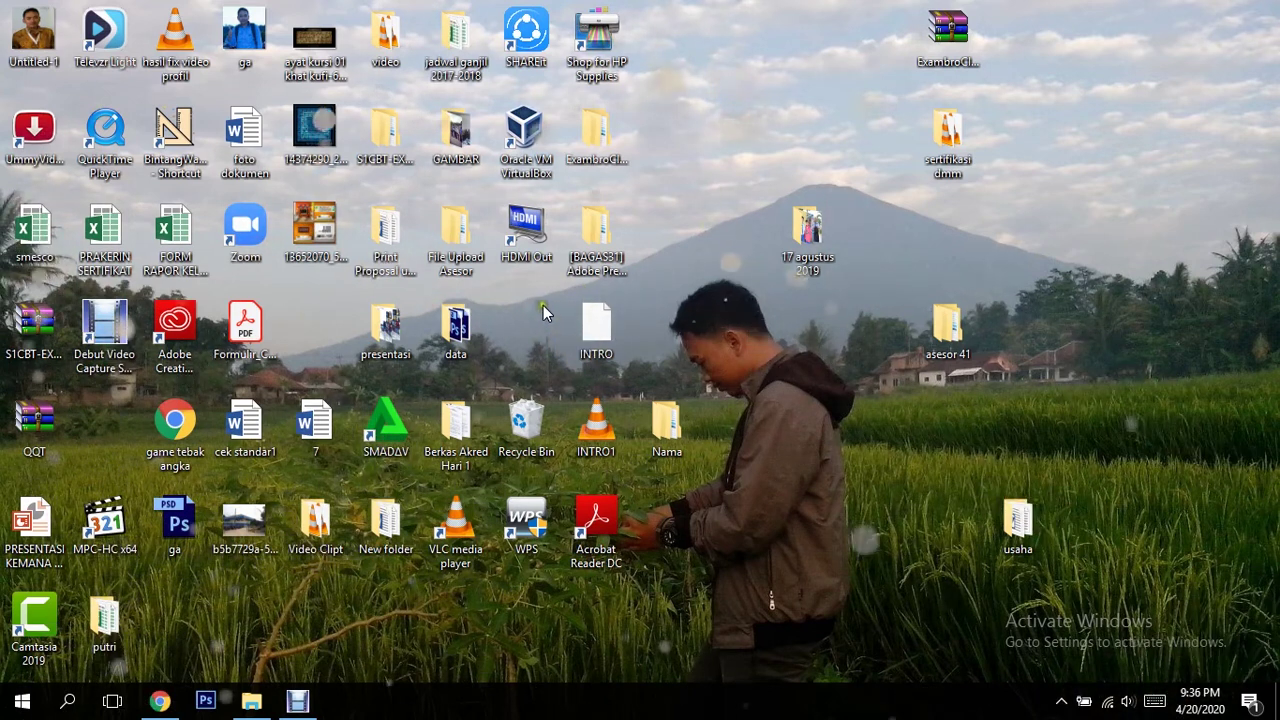
Launch Adobe Premiere Pro CC 2017 and start a new project
key("super")
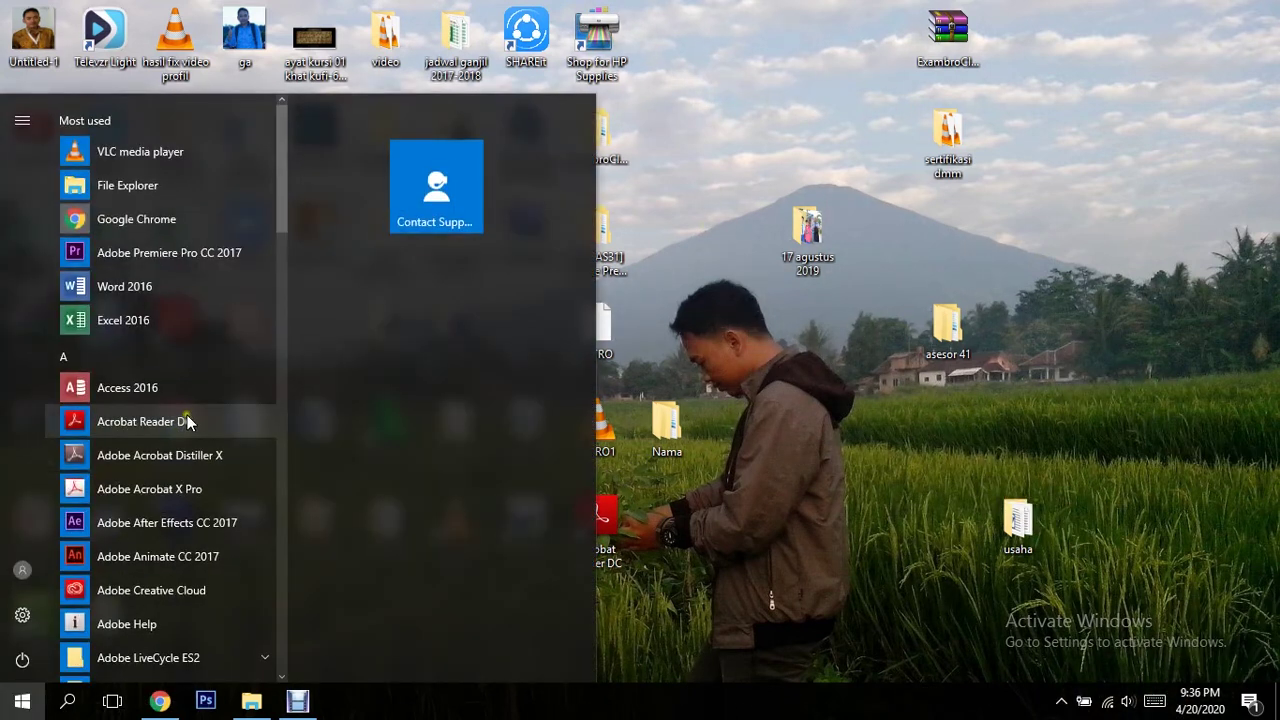
left_click(171, 252)
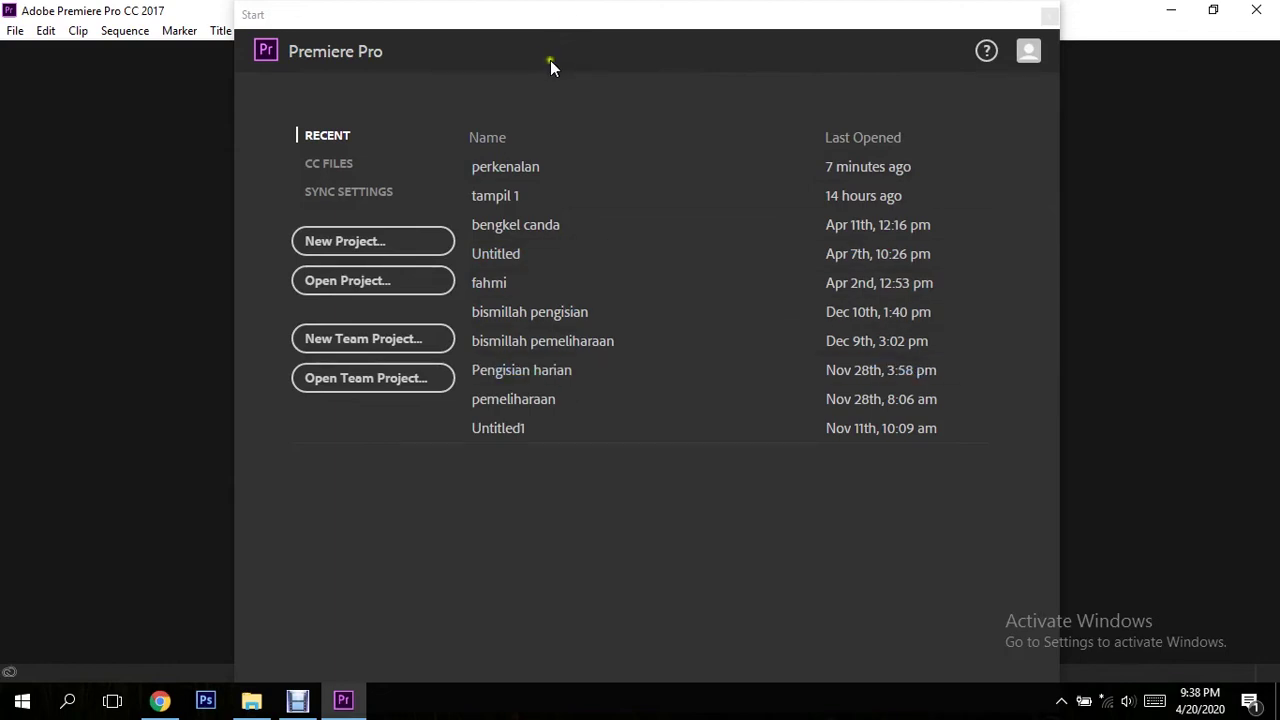
left_click(378, 240)
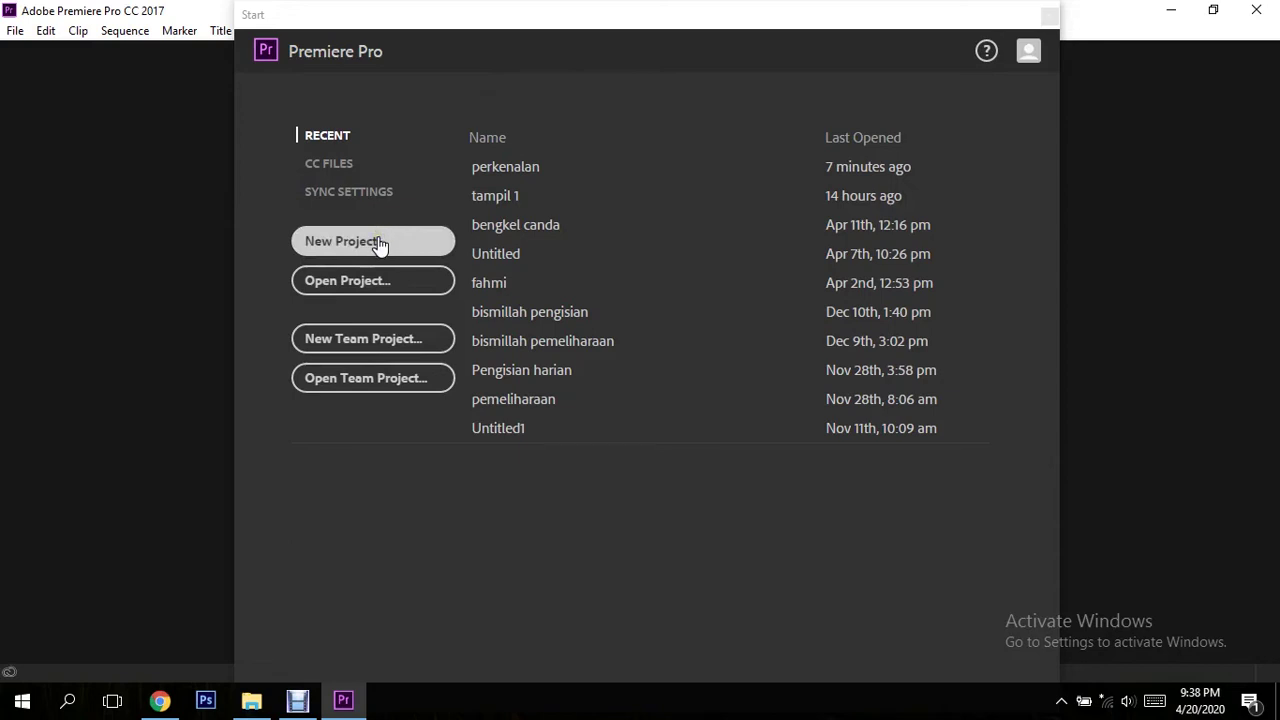
left_click(379, 243)
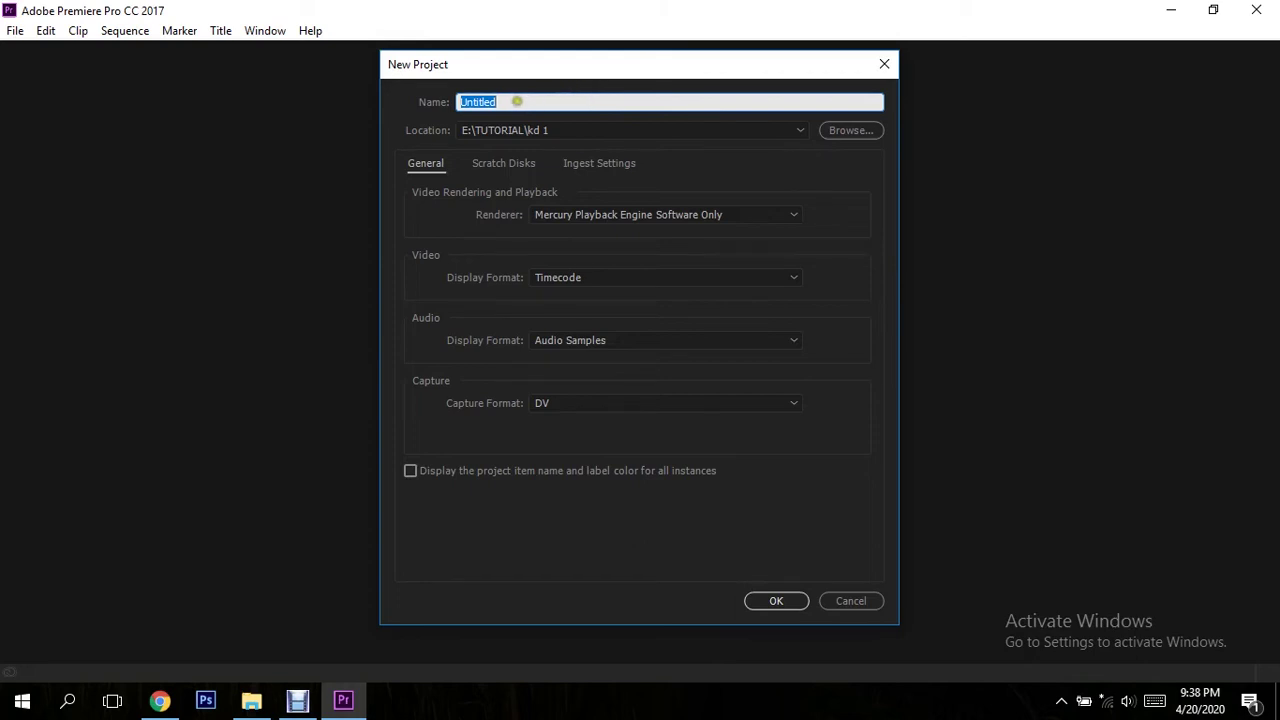
Name the new project "projek 1"
double_click(523, 103)
type("projek")
left_click(531, 74)
Create a folder named "projek 1" inside E:\TUTORIAL\kd 1 and set it as the project location
left_click(840, 132)
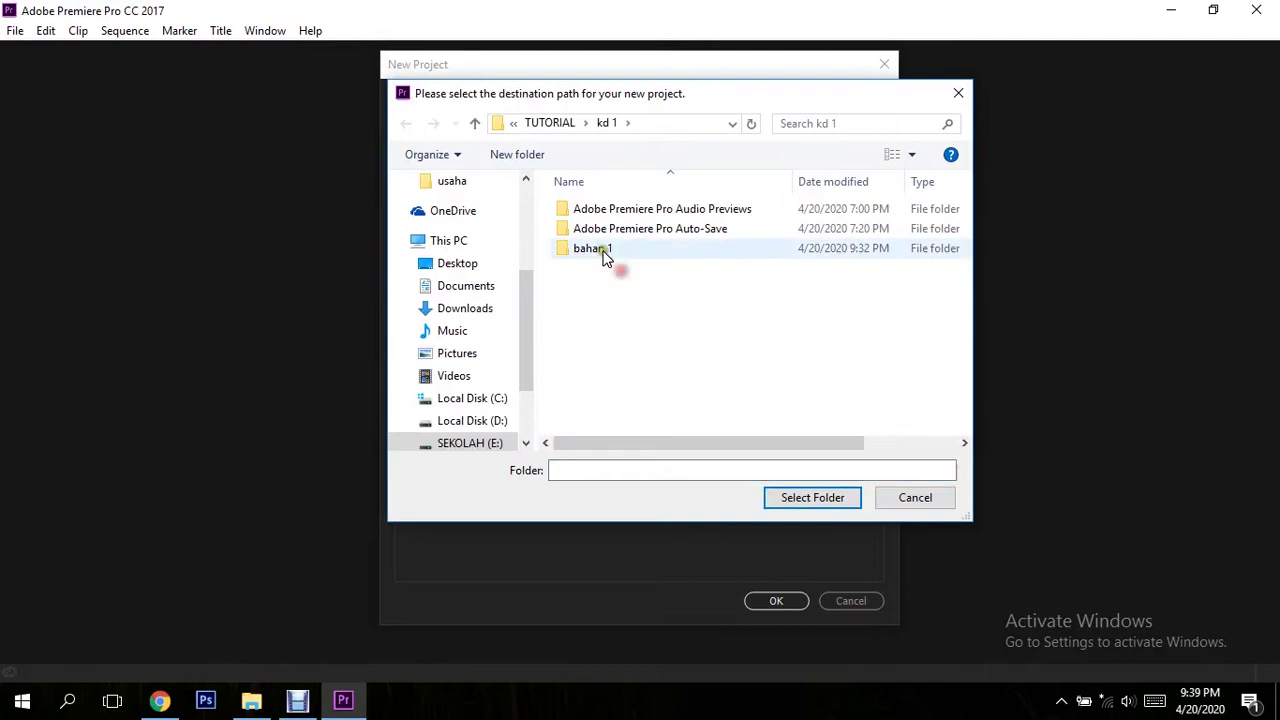
left_click(520, 156)
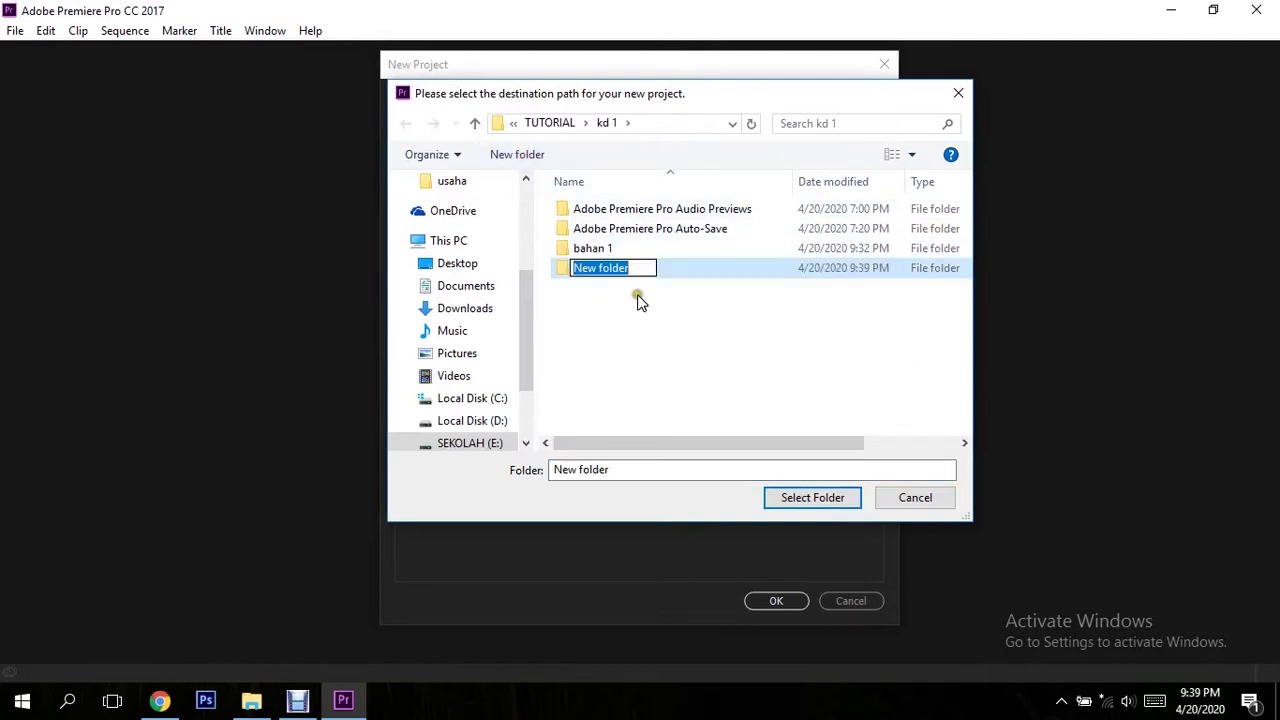
type("p")
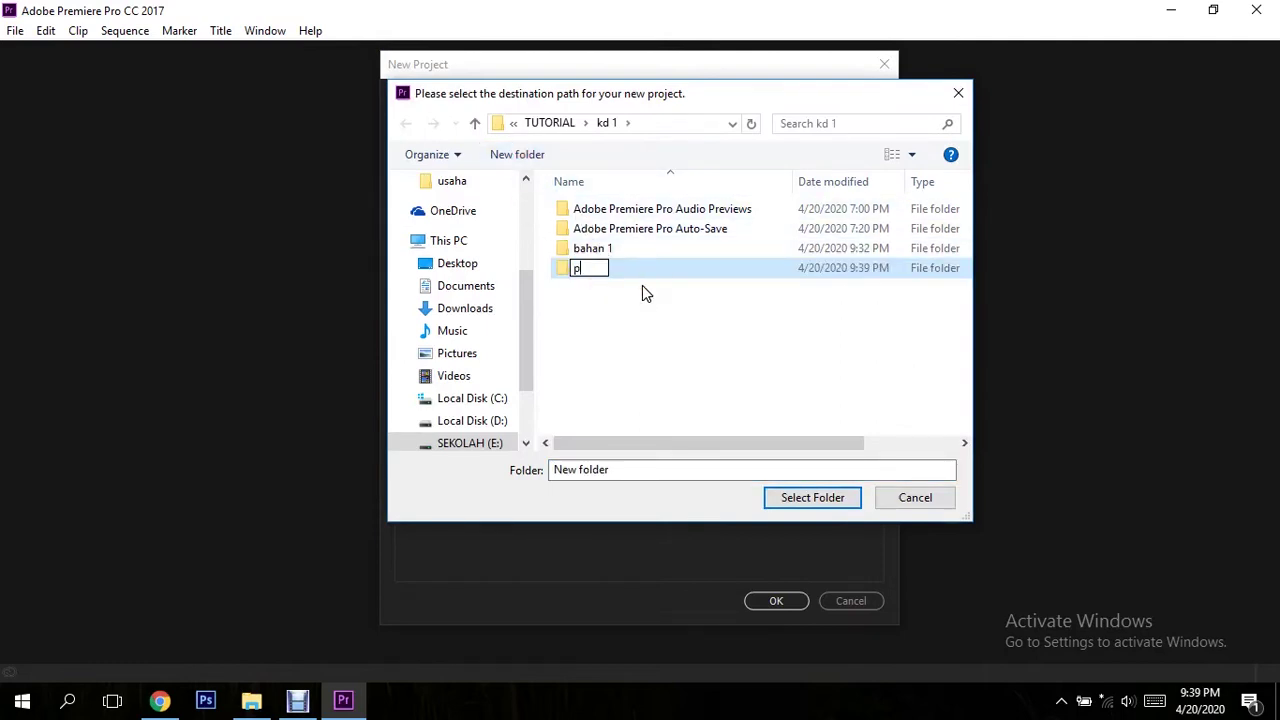
type("rojek 1")
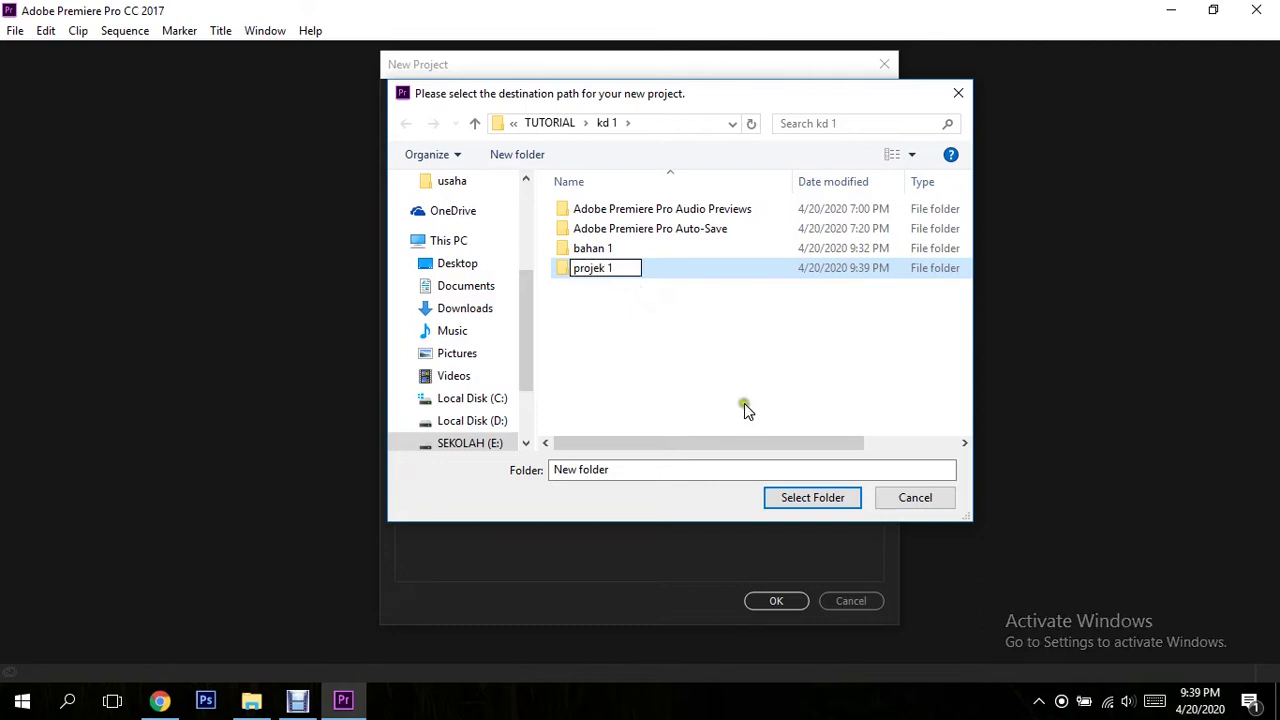
left_click(791, 497)
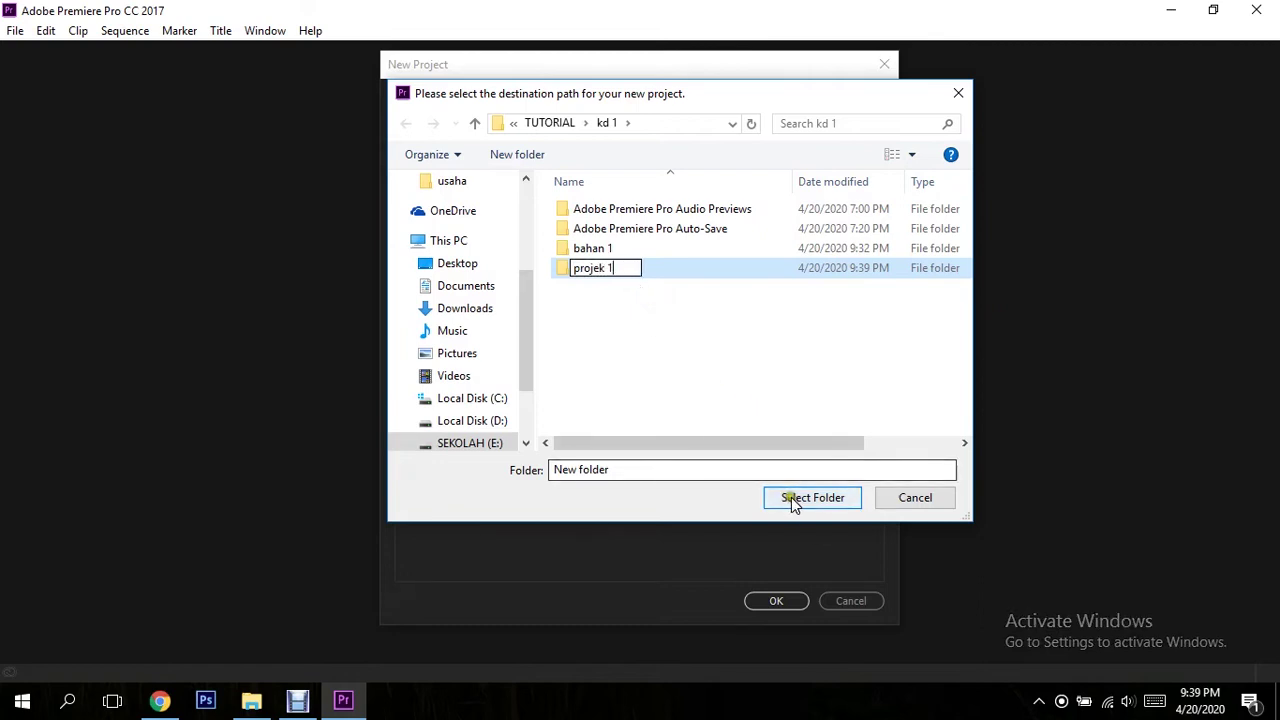
left_click(640, 271)
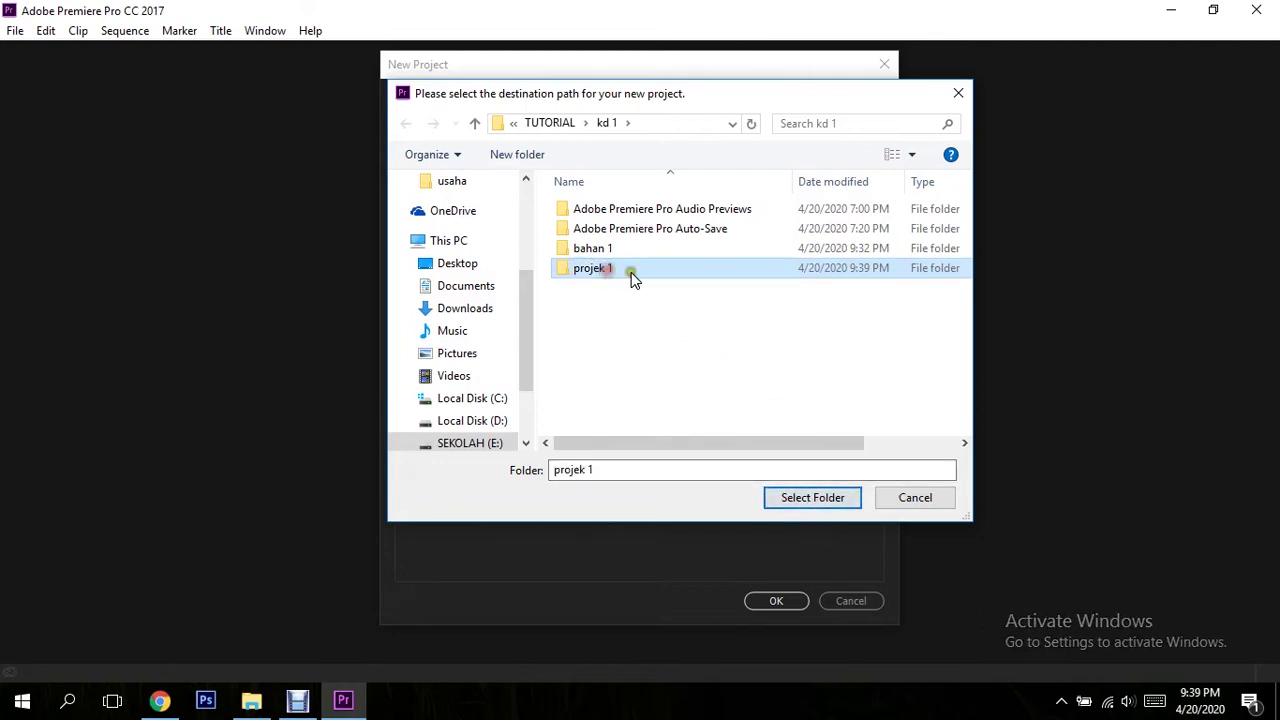
left_click(791, 498)
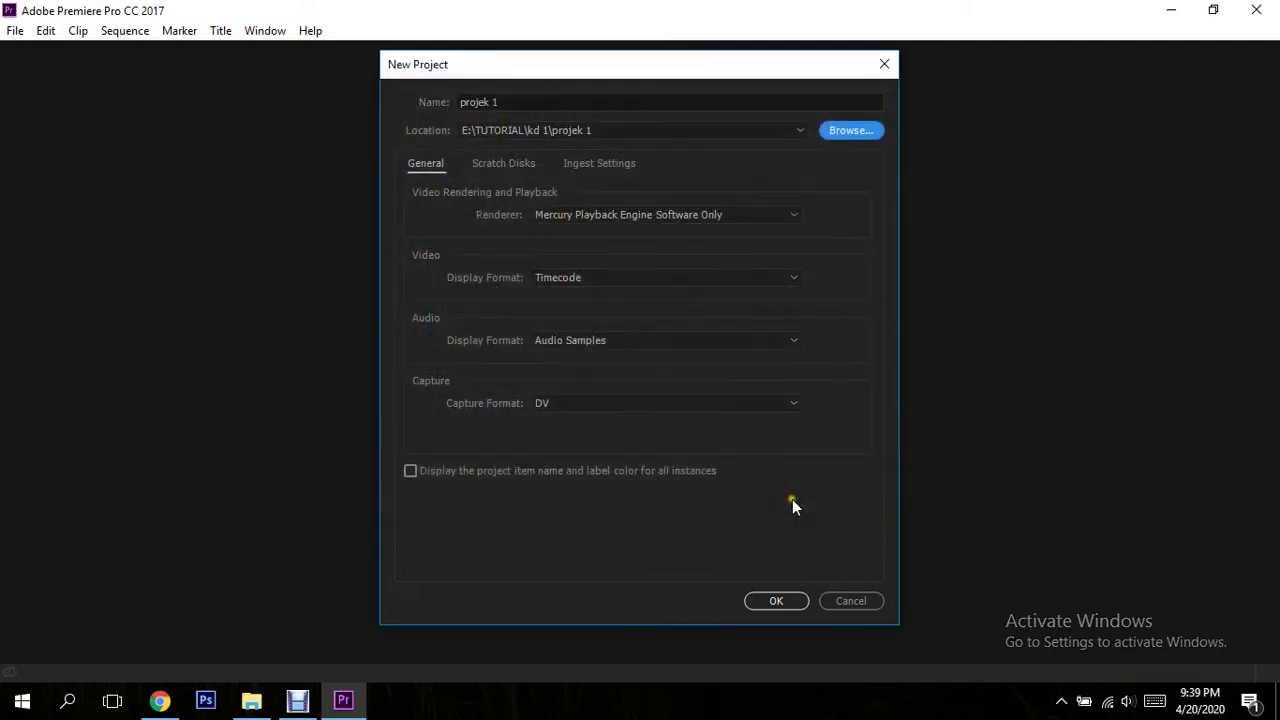
Review the scratch disk and ingest settings, then create the project with the default options
left_click(504, 161)
left_click(594, 166)
left_click(442, 165)
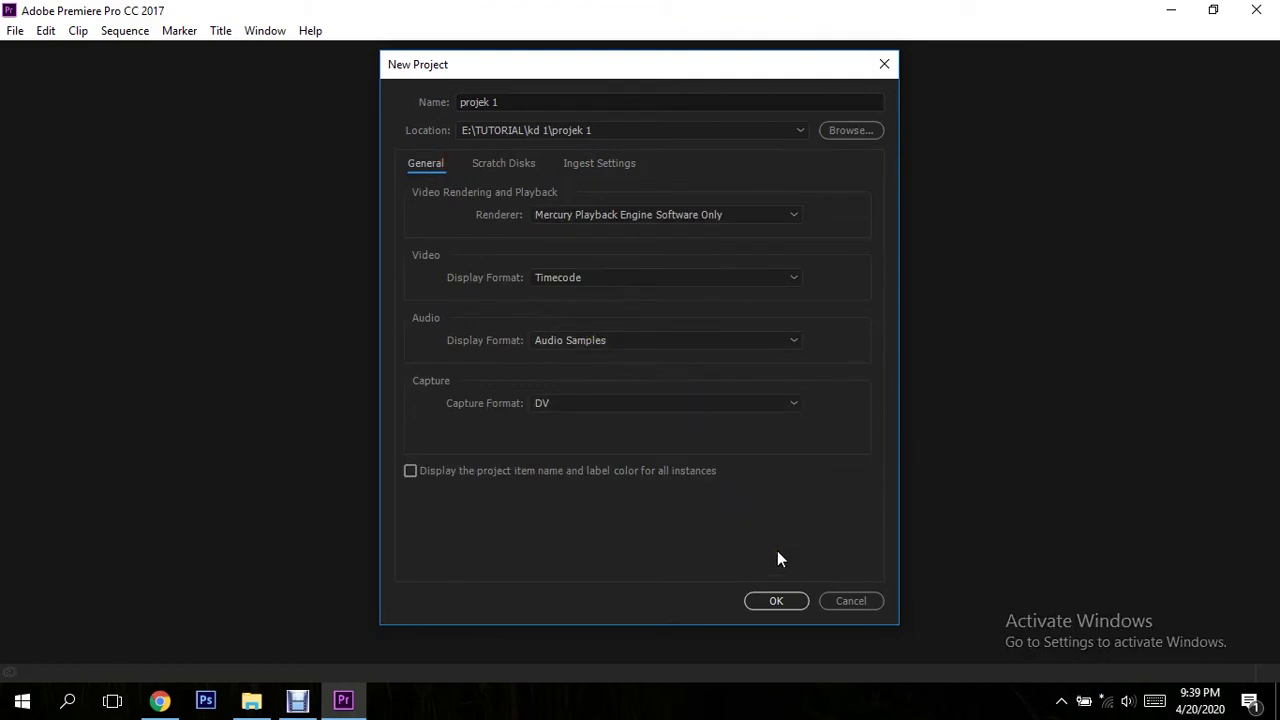
left_click(781, 601)
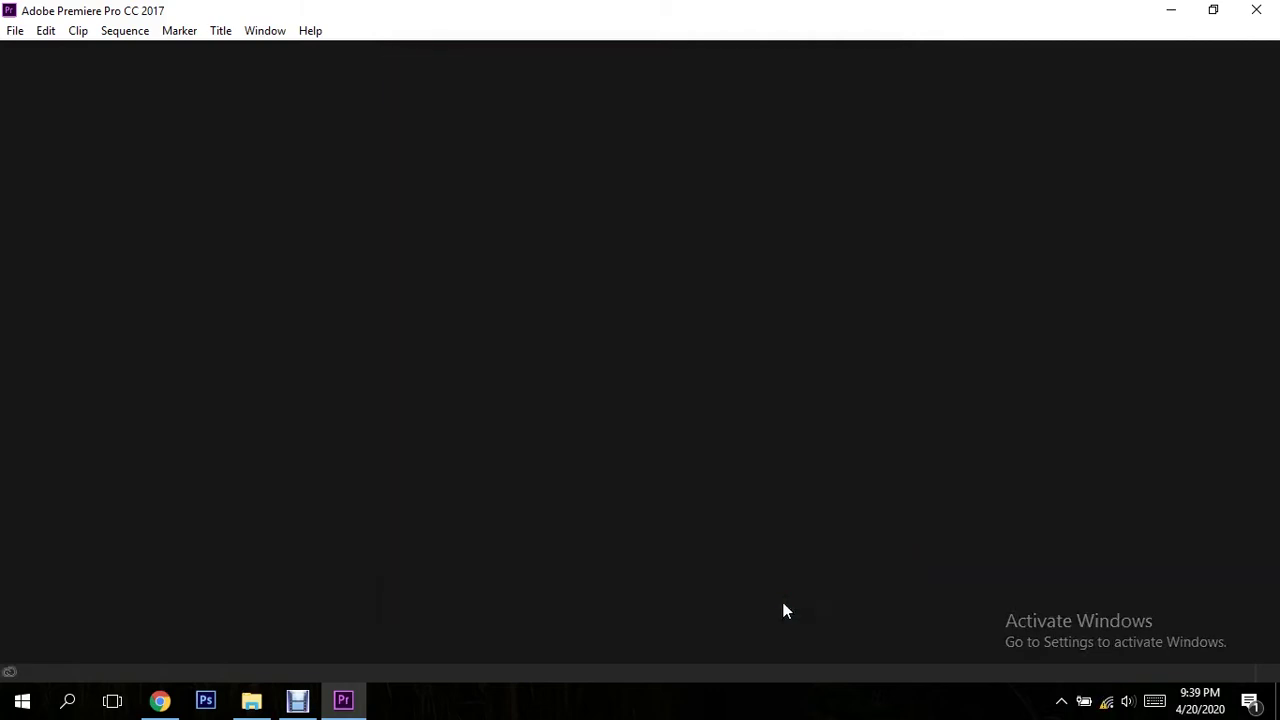
left_click(853, 101)
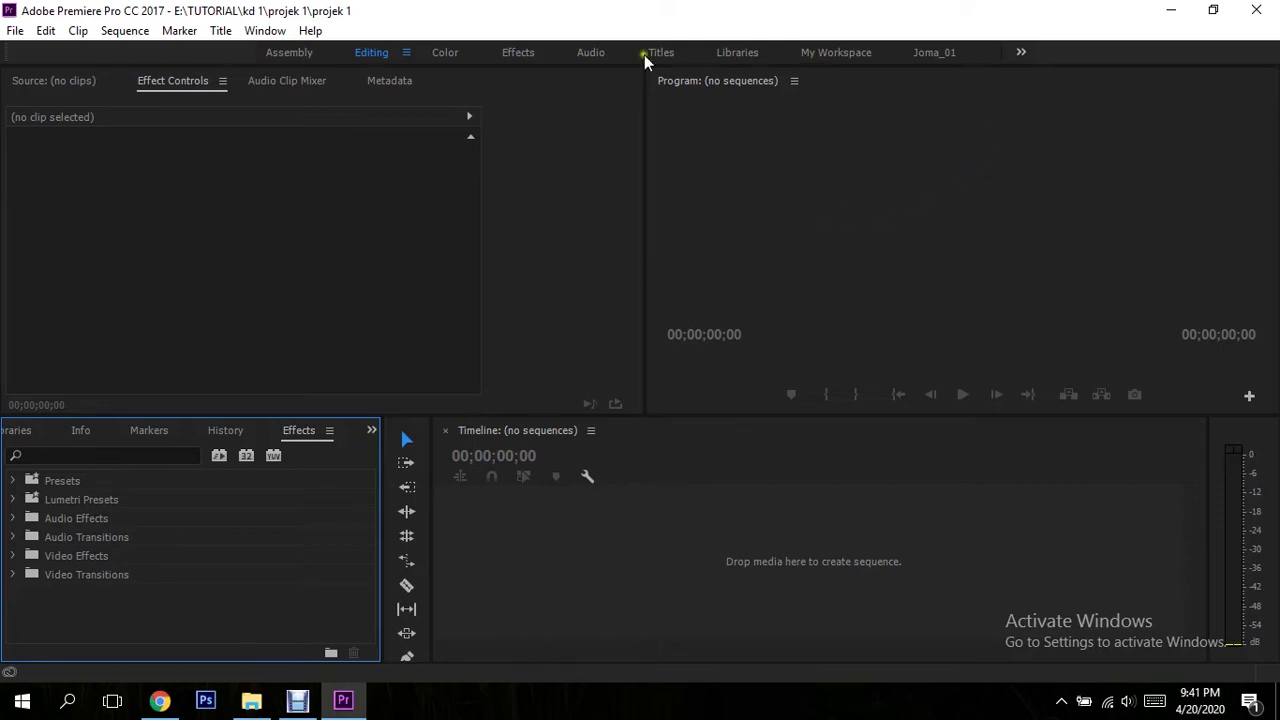
Look over the main areas of the Editing workspace: Effect Controls, Program monitor, Timeline and Effects
left_click(316, 245)
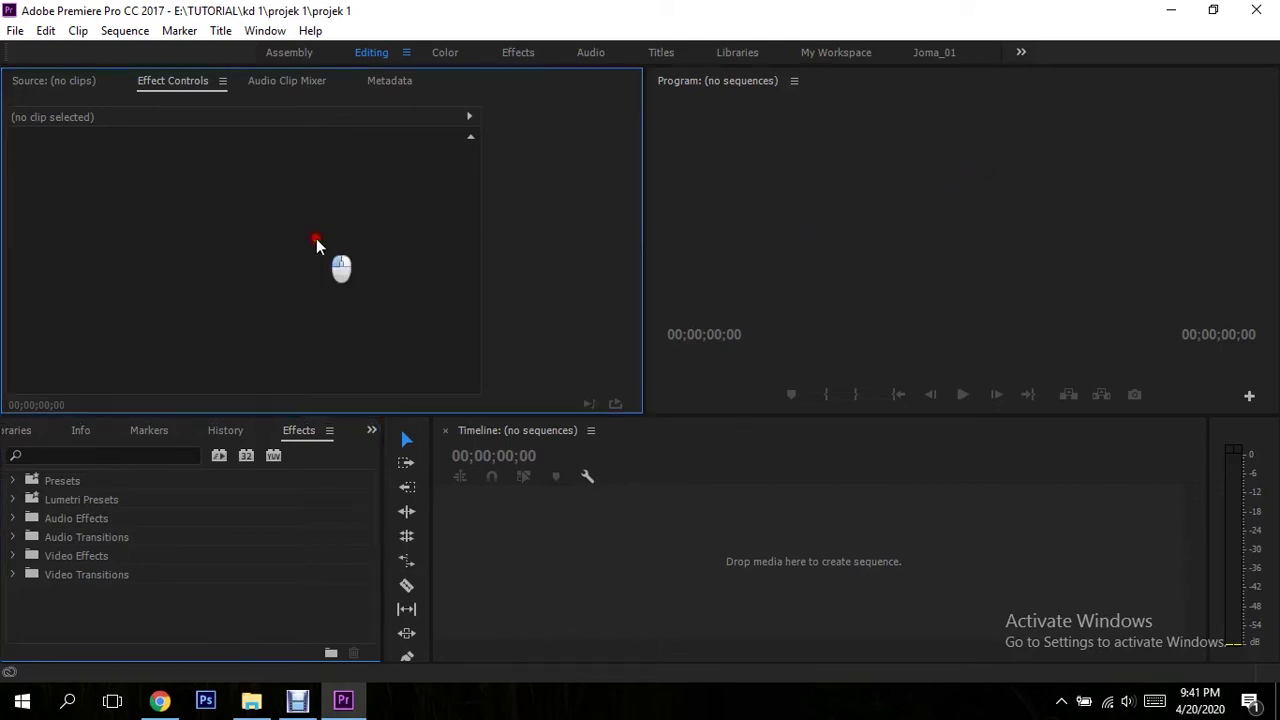
left_click(808, 248)
left_click(730, 483)
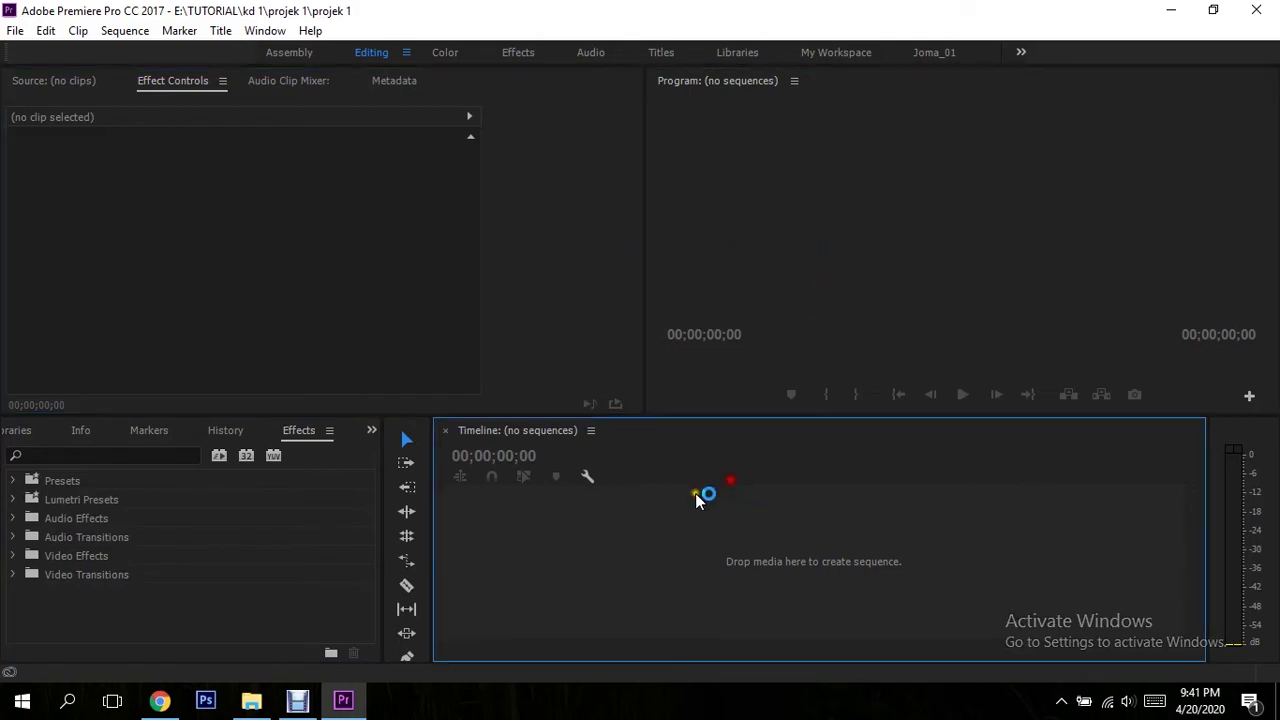
left_click(313, 530)
left_click(216, 174)
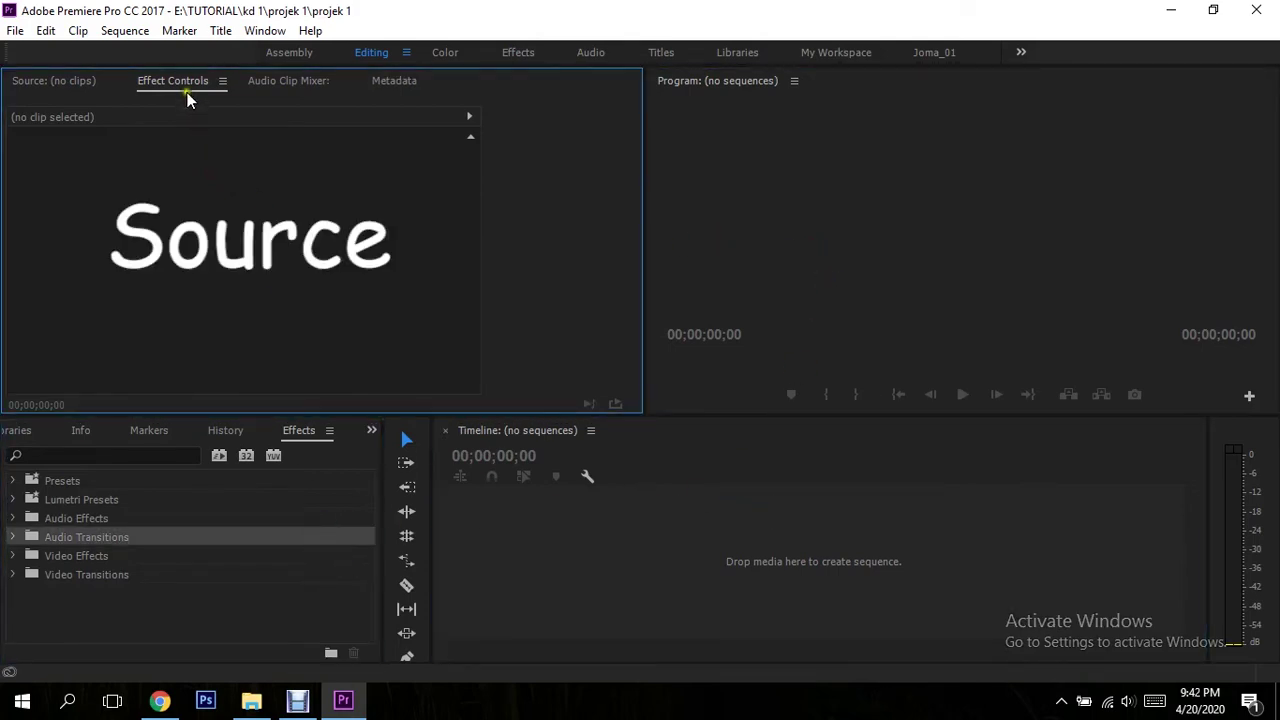
Bring up the Source monitor and the media bin of the projek 1 project
left_click(78, 86)
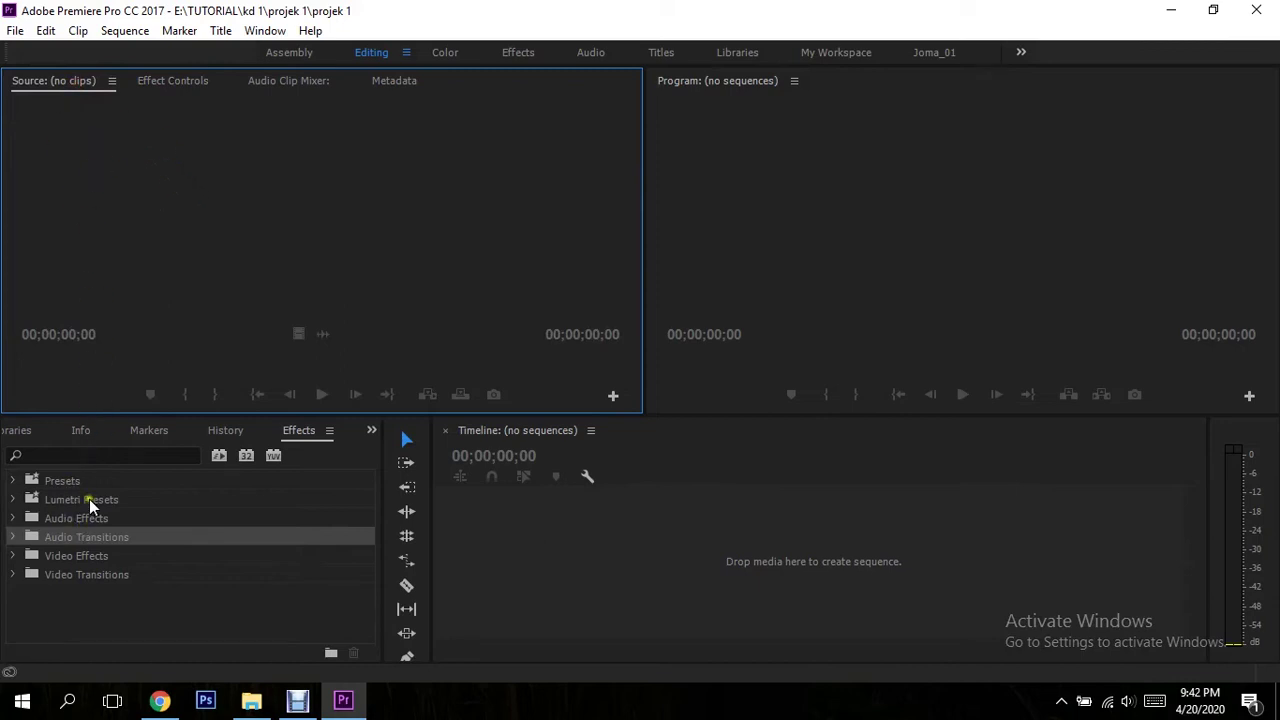
left_click(18, 432)
left_click(20, 432)
left_click(20, 432)
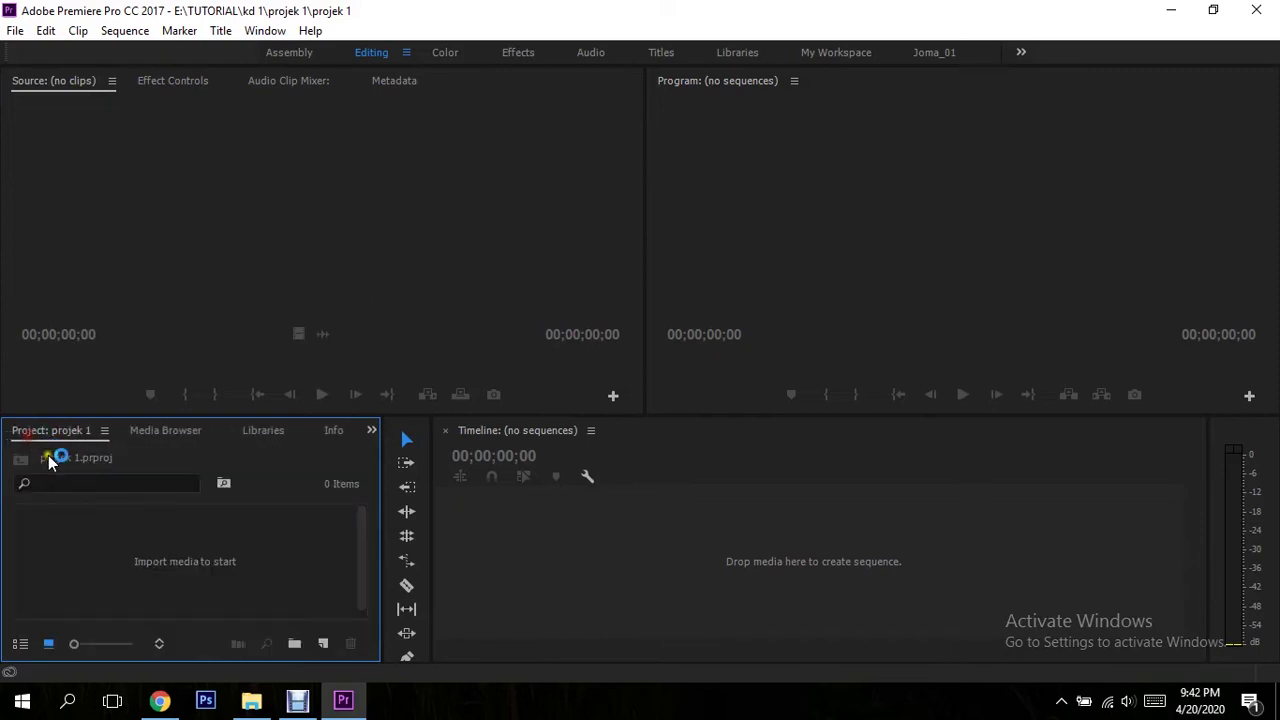
Examine the Effect Controls, Source monitor, Program monitor, project bin and empty Timeline one after another
left_click(180, 86)
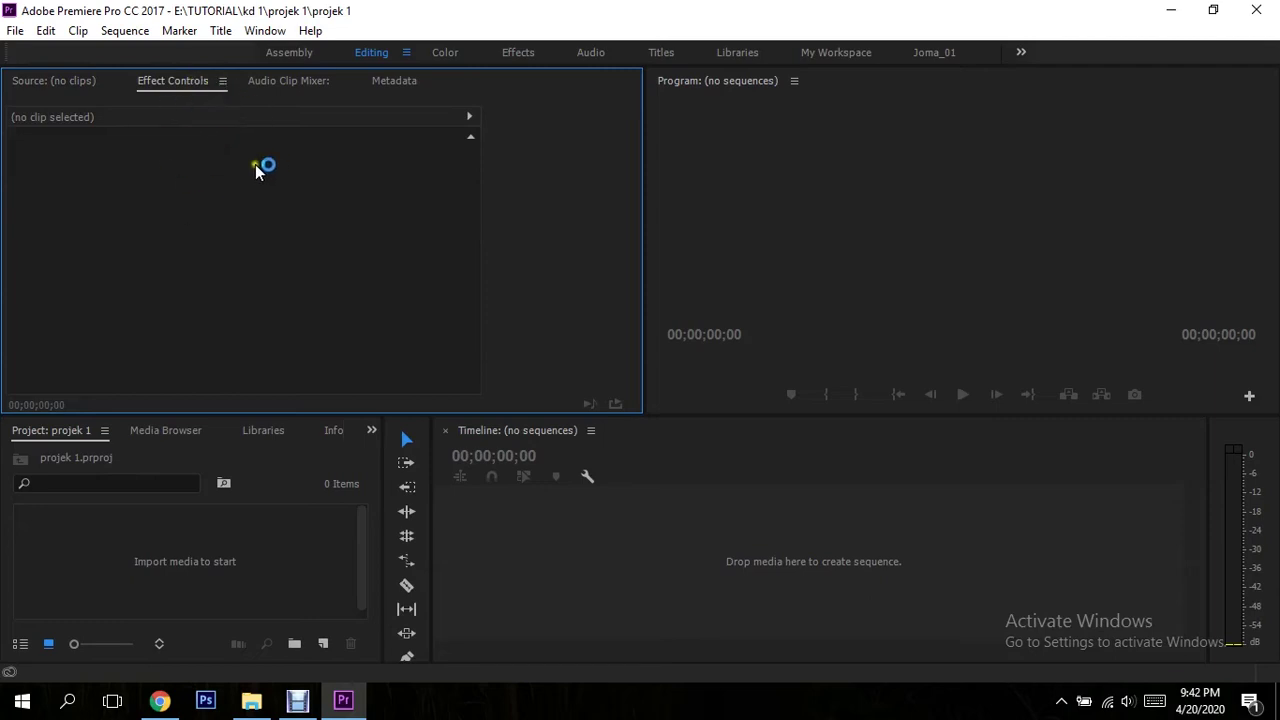
left_click(66, 87)
left_click(783, 143)
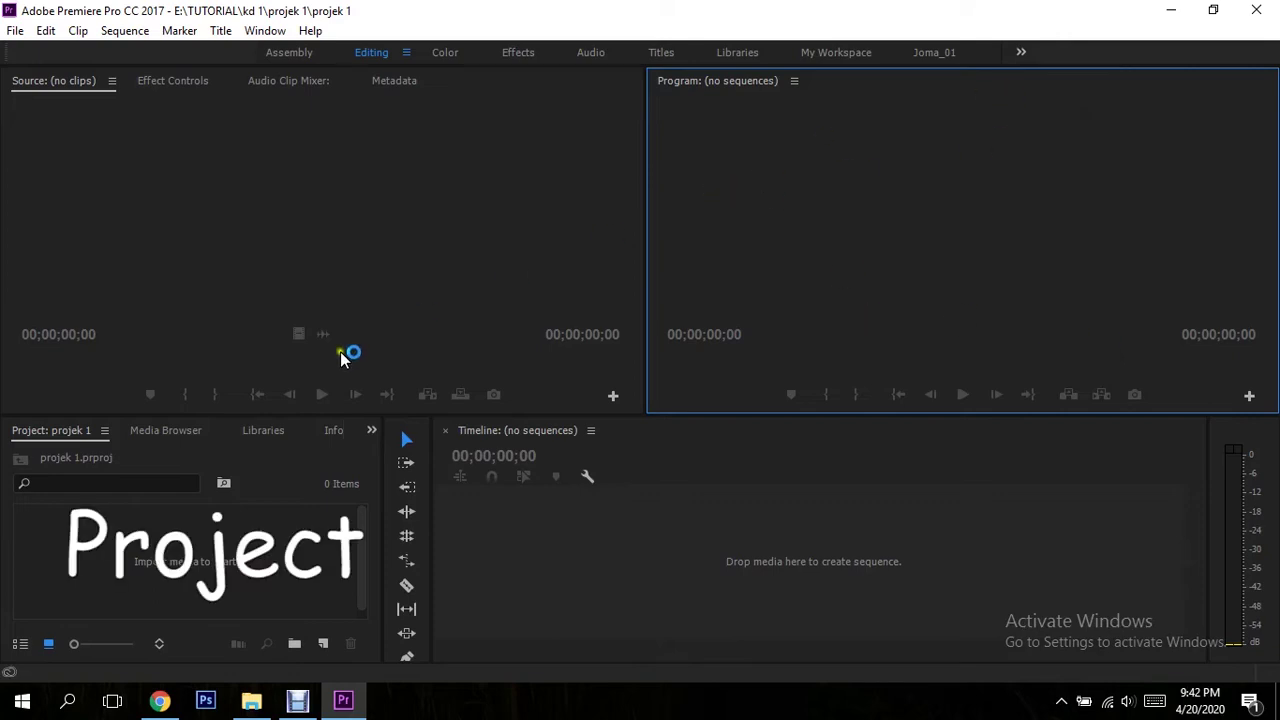
left_click(80, 431)
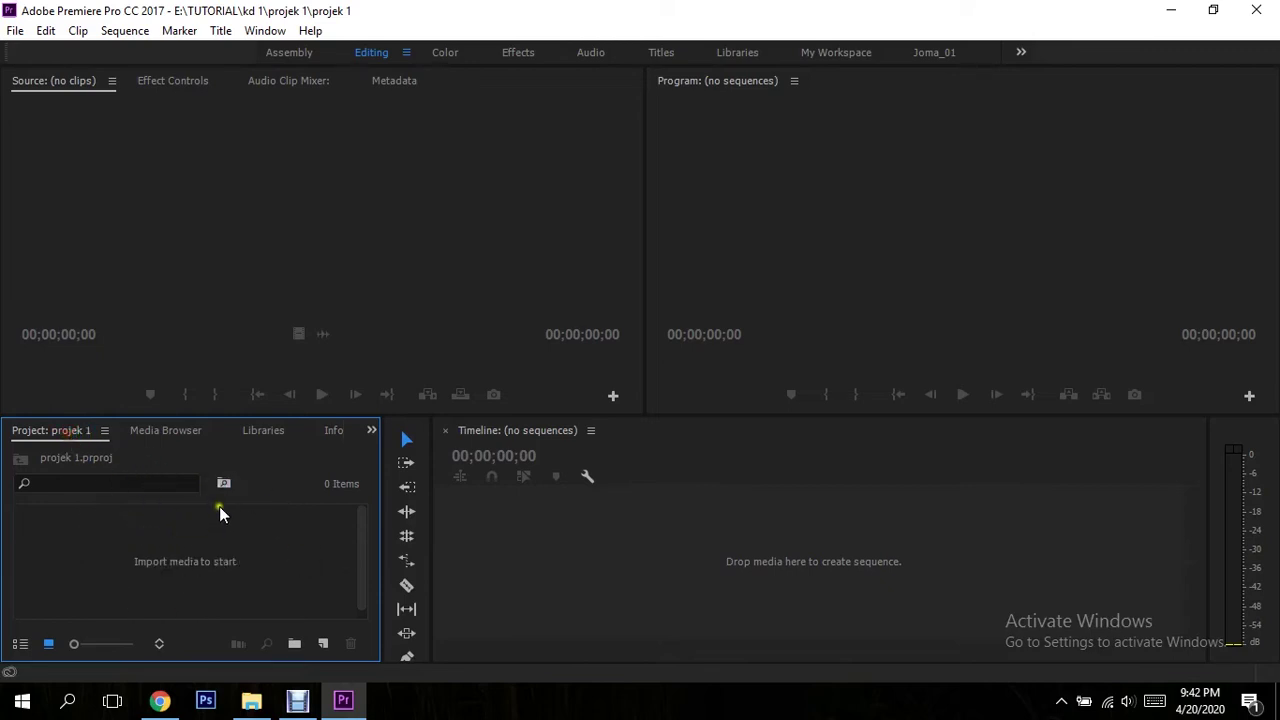
left_click(676, 455)
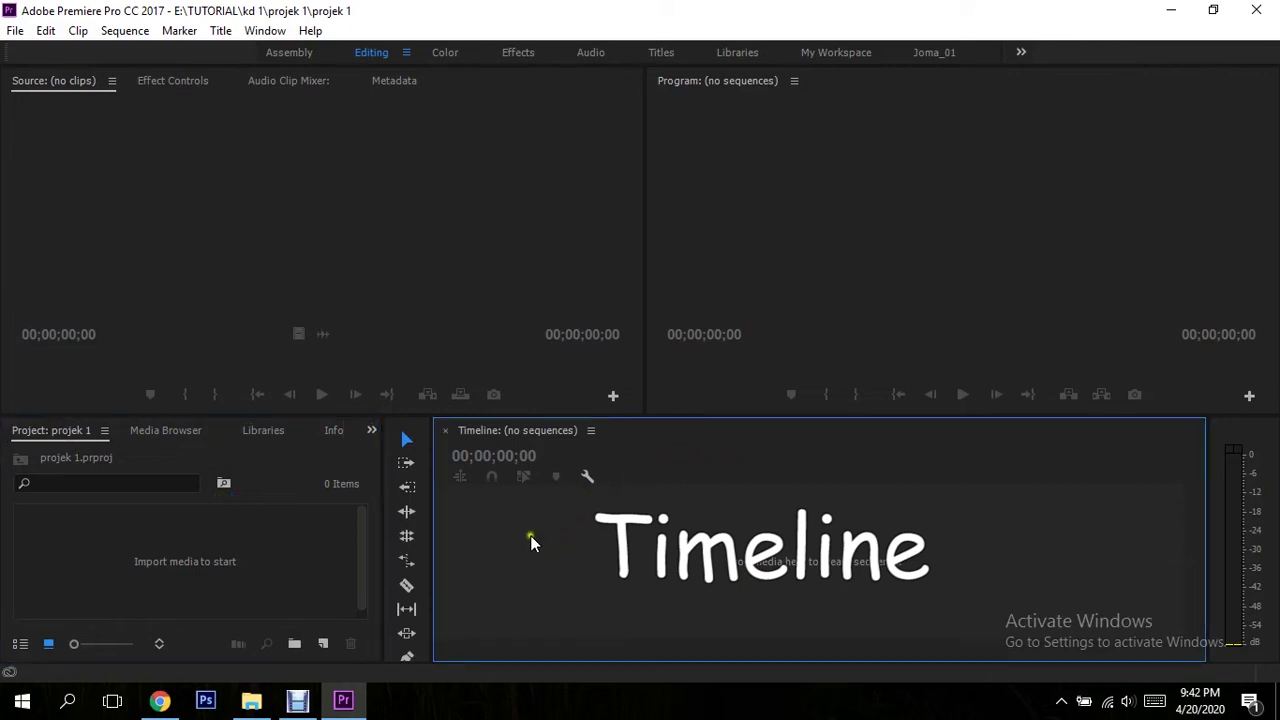
left_click(637, 492)
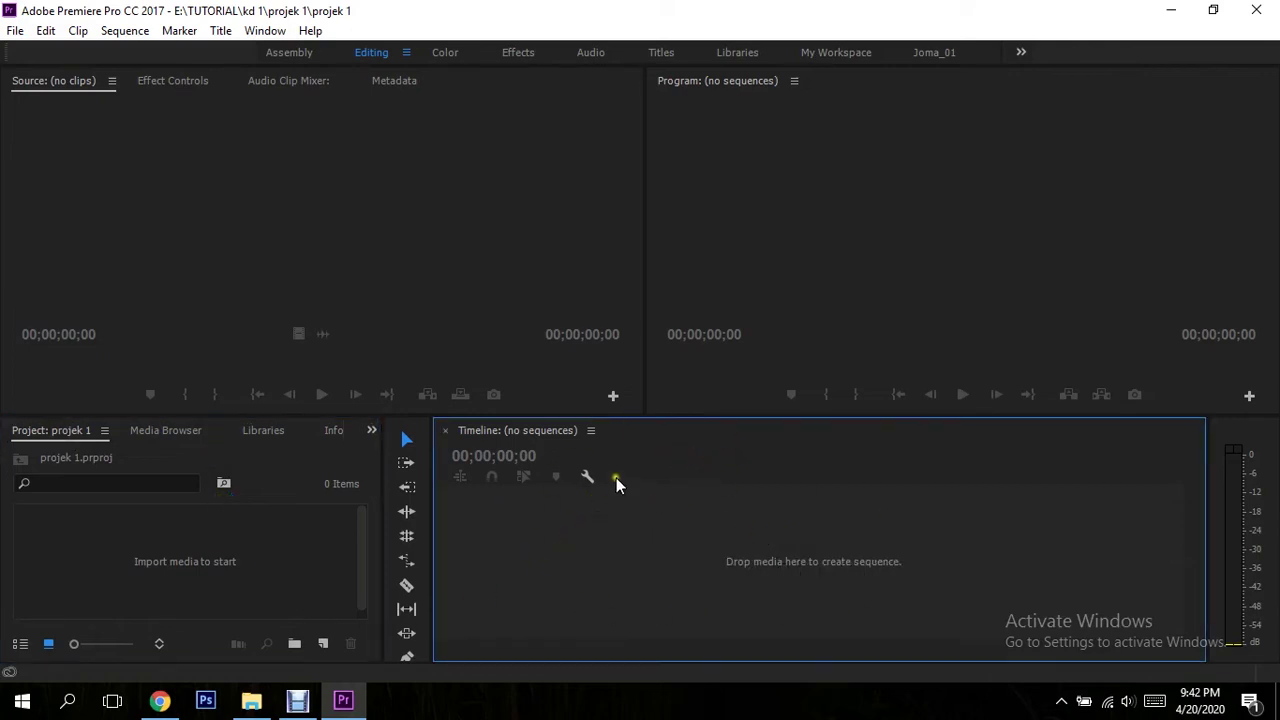
left_click(760, 530)
Start a new sequence and choose the DV - NTSC Widescreen 48kHz preset
left_click(15, 31)
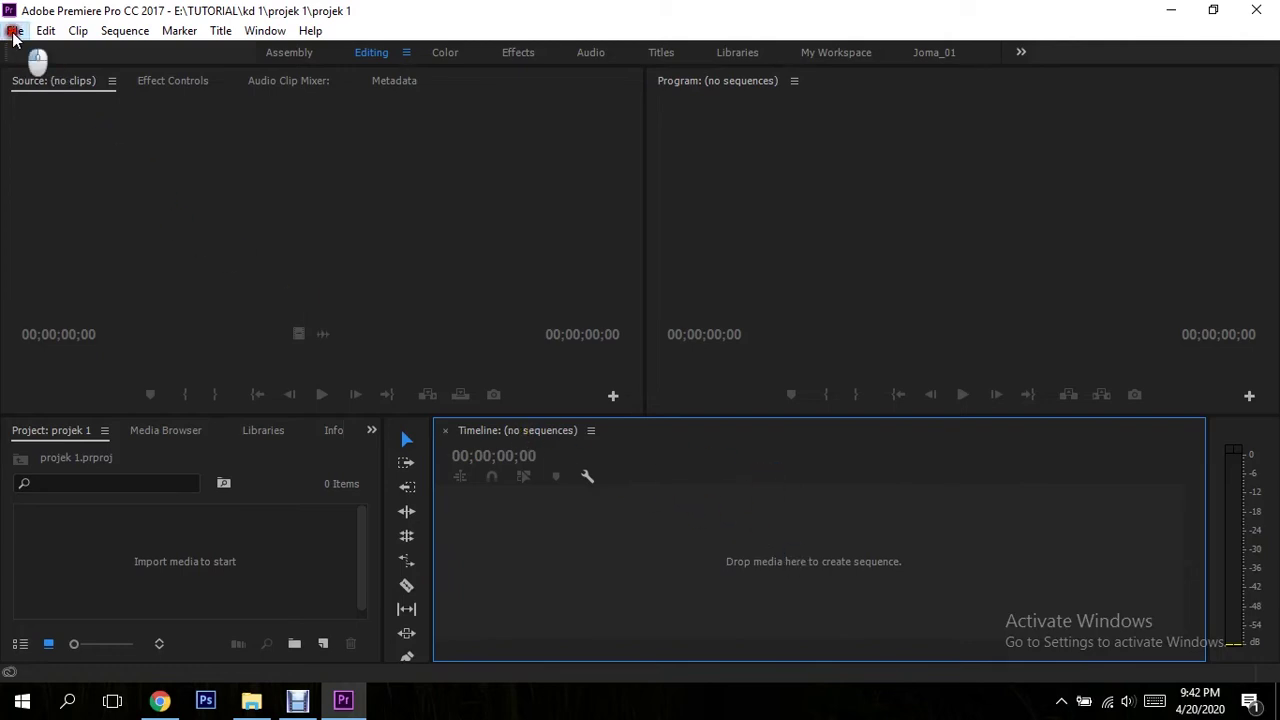
left_click(324, 53)
left_click(371, 92)
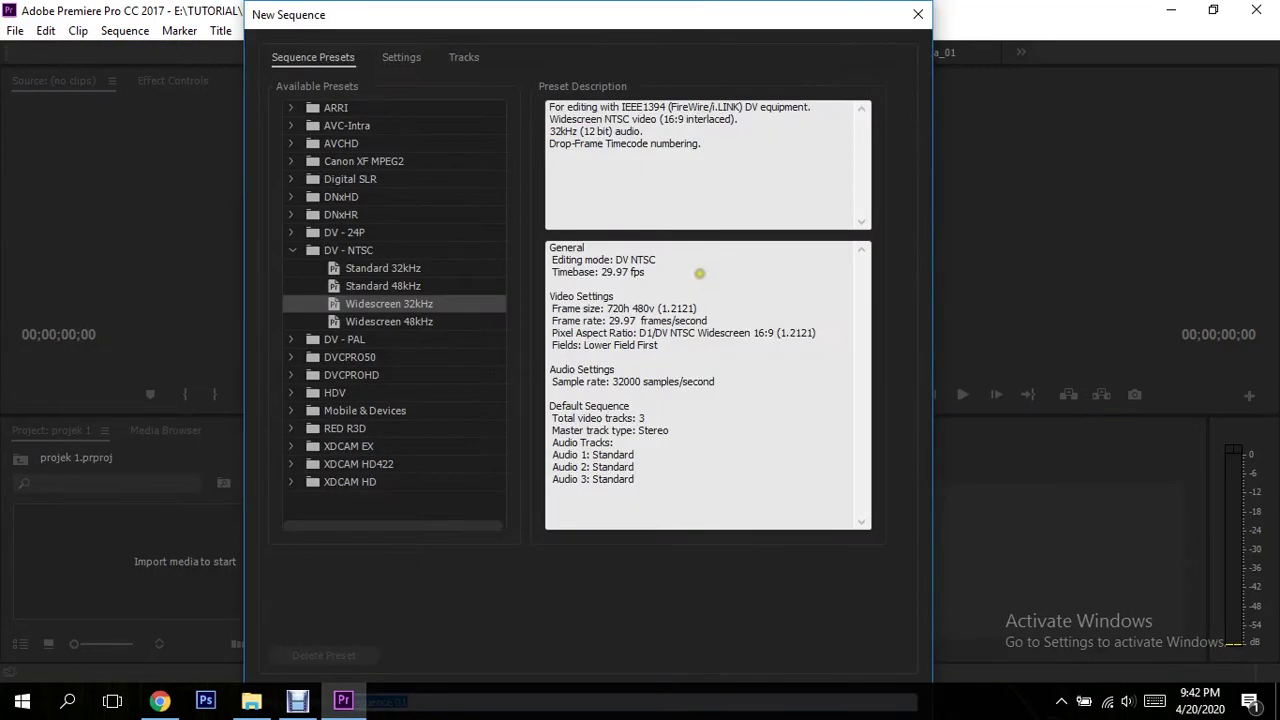
mouse_move(490, 20)
left_mouse_down()
mouse_move(500, 26)
mouse_move(478, 8)
left_mouse_up()
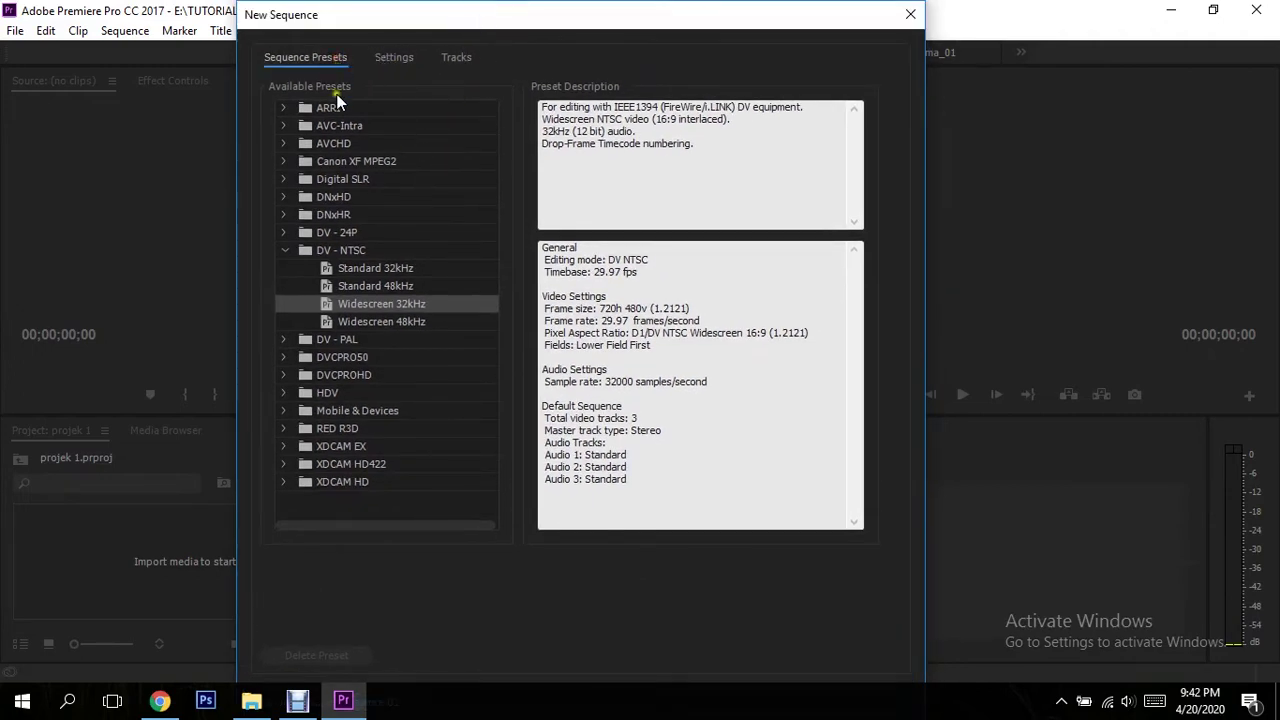
left_click(405, 321)
Compare the sequence's detailed settings with the preset description and create the sequence
left_click(391, 60)
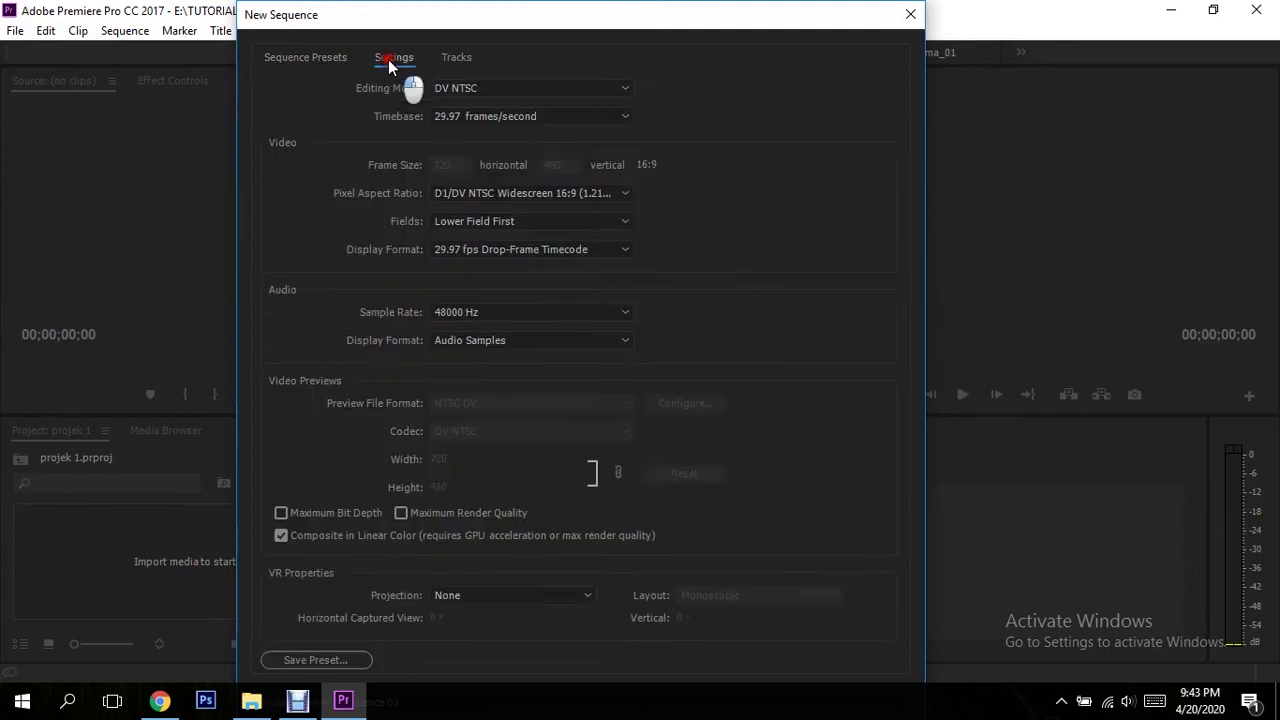
left_click(328, 55)
left_click(389, 57)
left_click(336, 60)
left_click(381, 59)
left_click(303, 58)
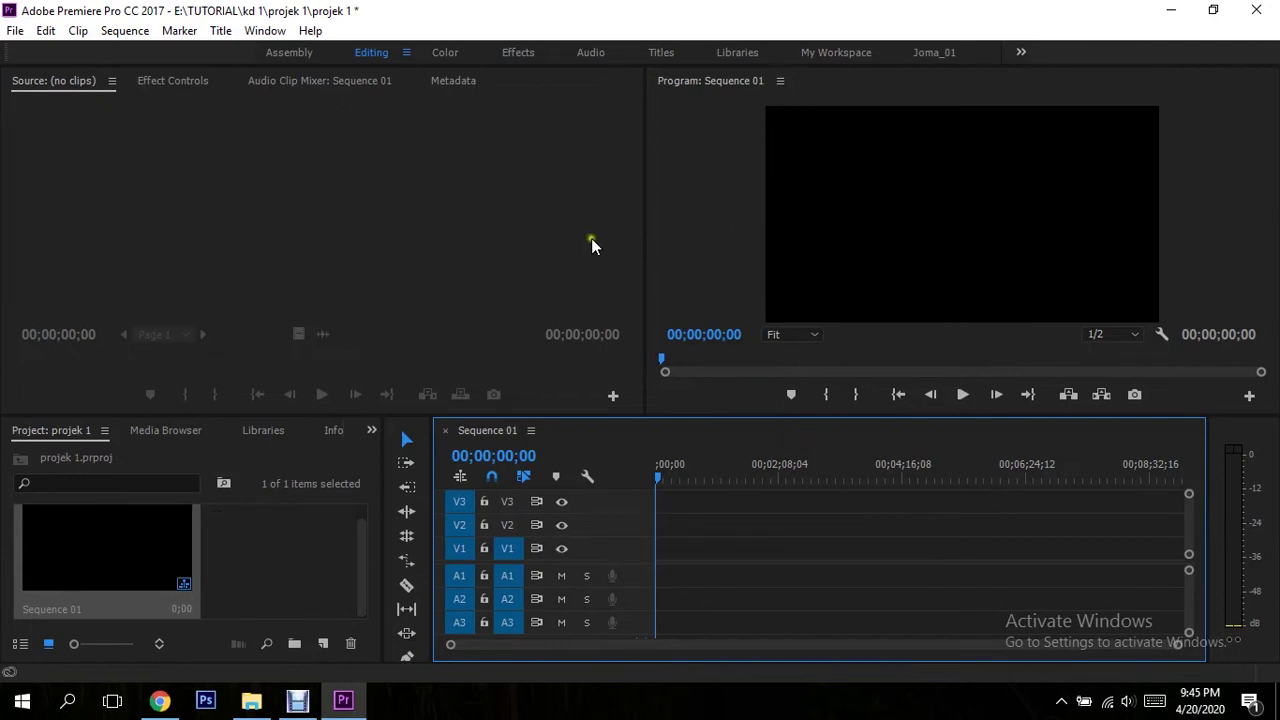
View the Color and Effects workspace layouts
left_click(402, 55)
left_click(450, 53)
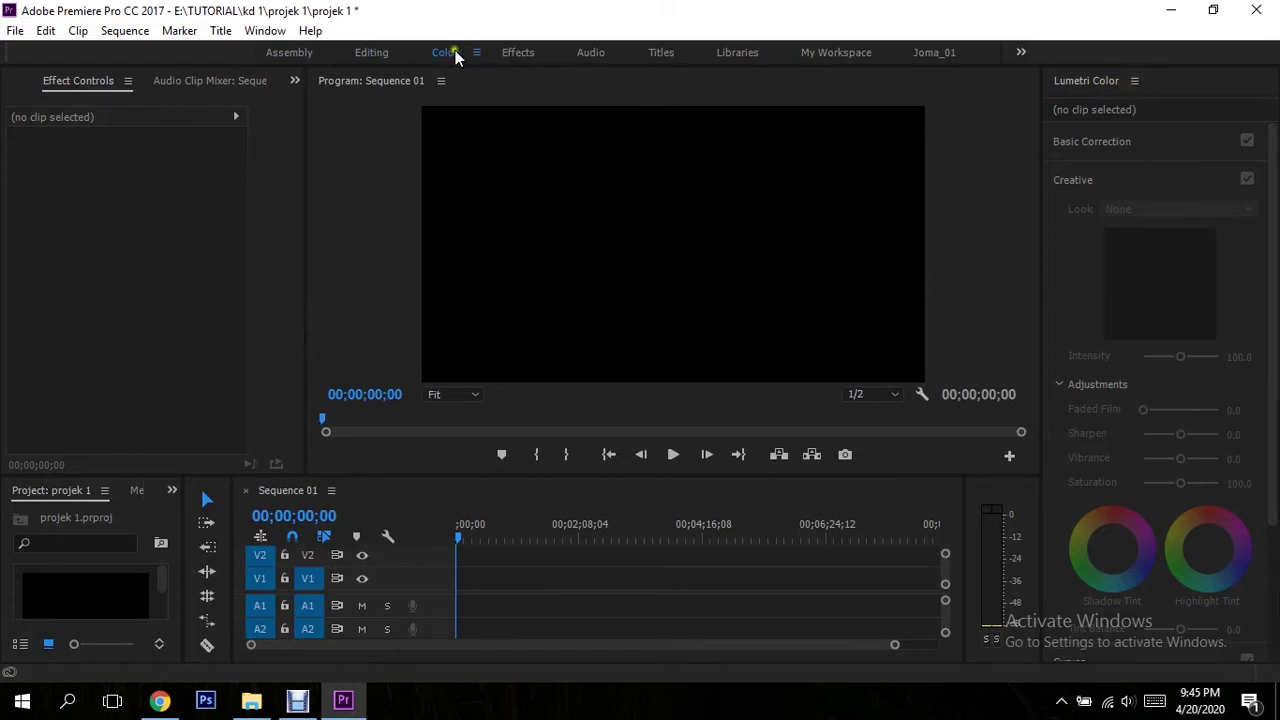
left_click(524, 55)
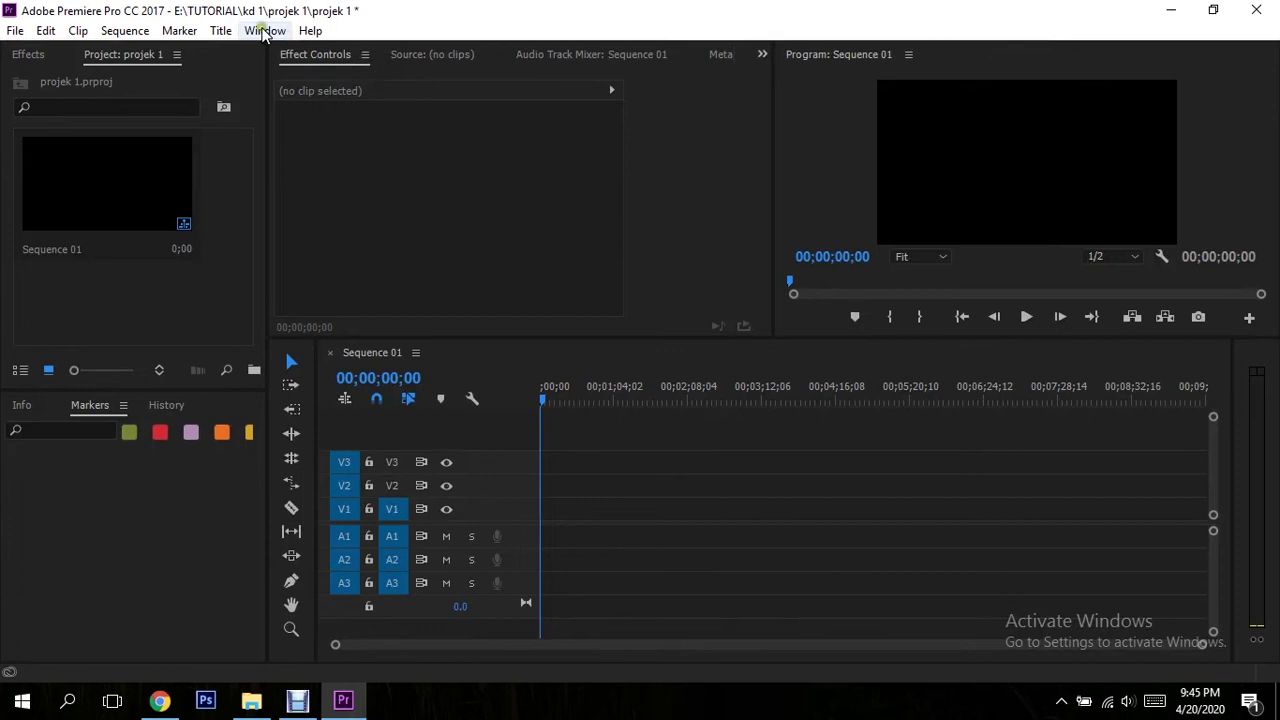
Switch back to the Editing workspace
left_click(265, 31)
mouse_move(330, 47)
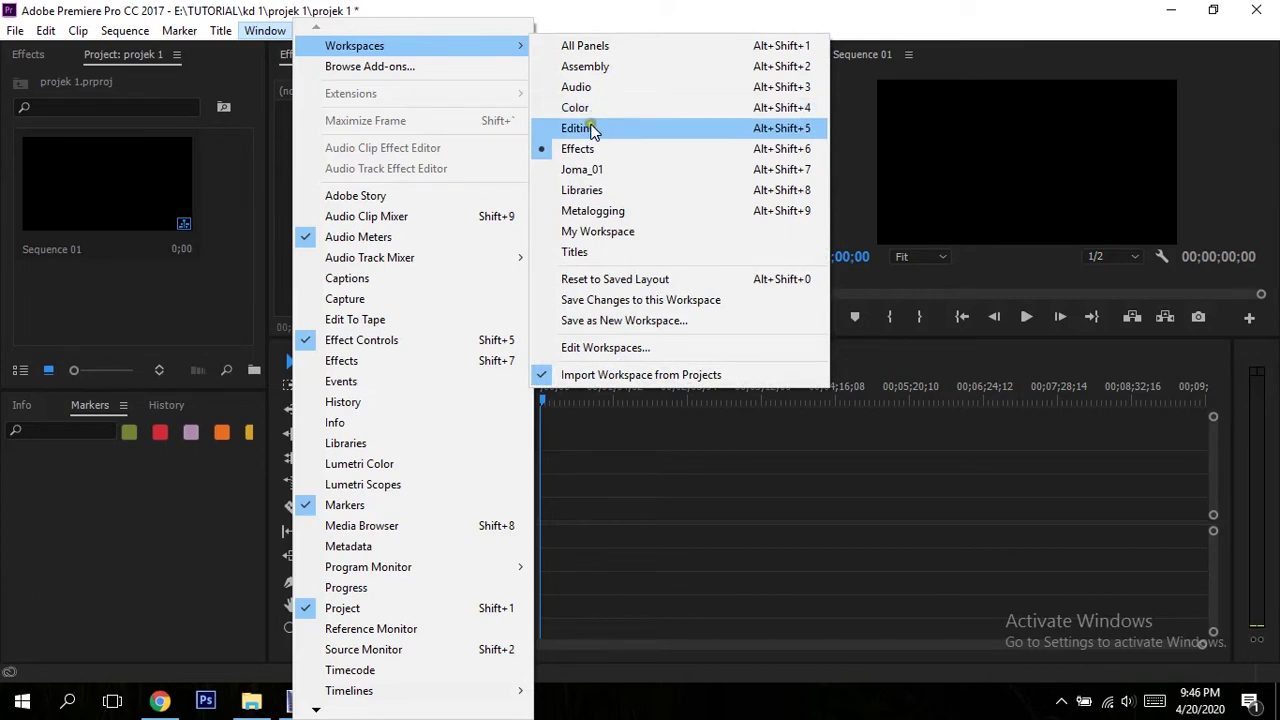
left_click(592, 131)
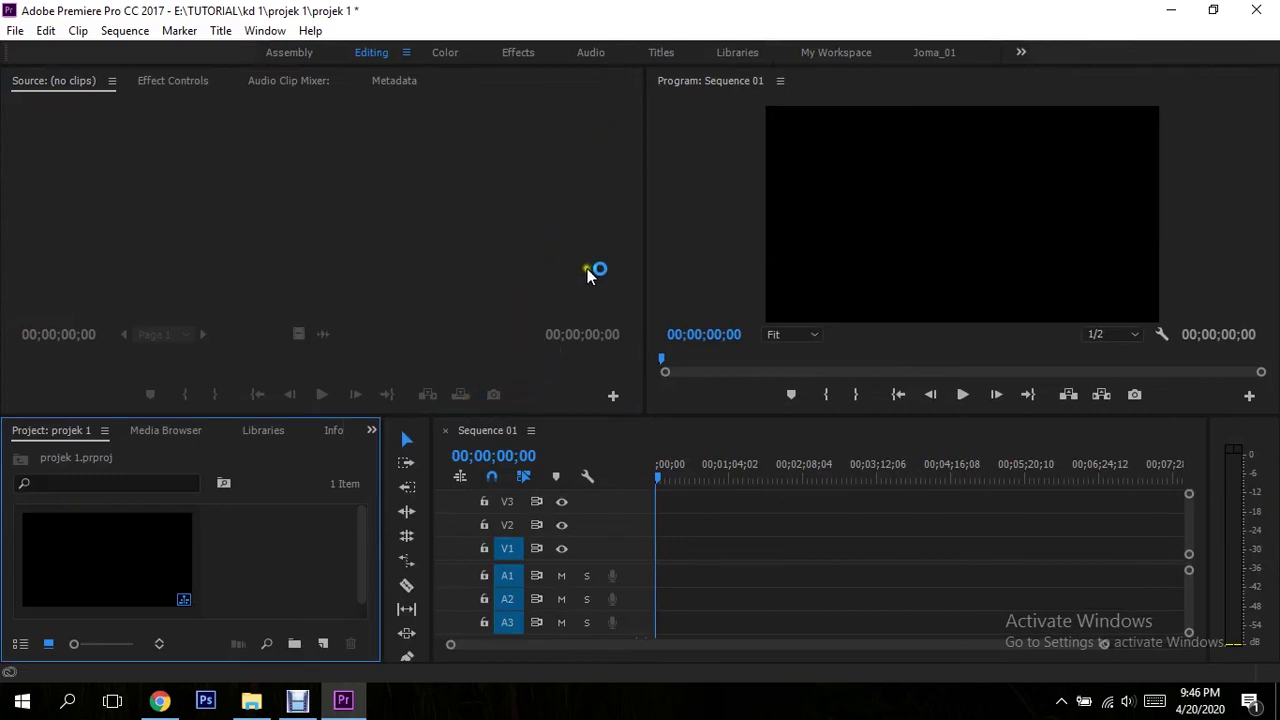
Close Sequence 01 in the timeline and open the Media Browser
left_click(446, 431)
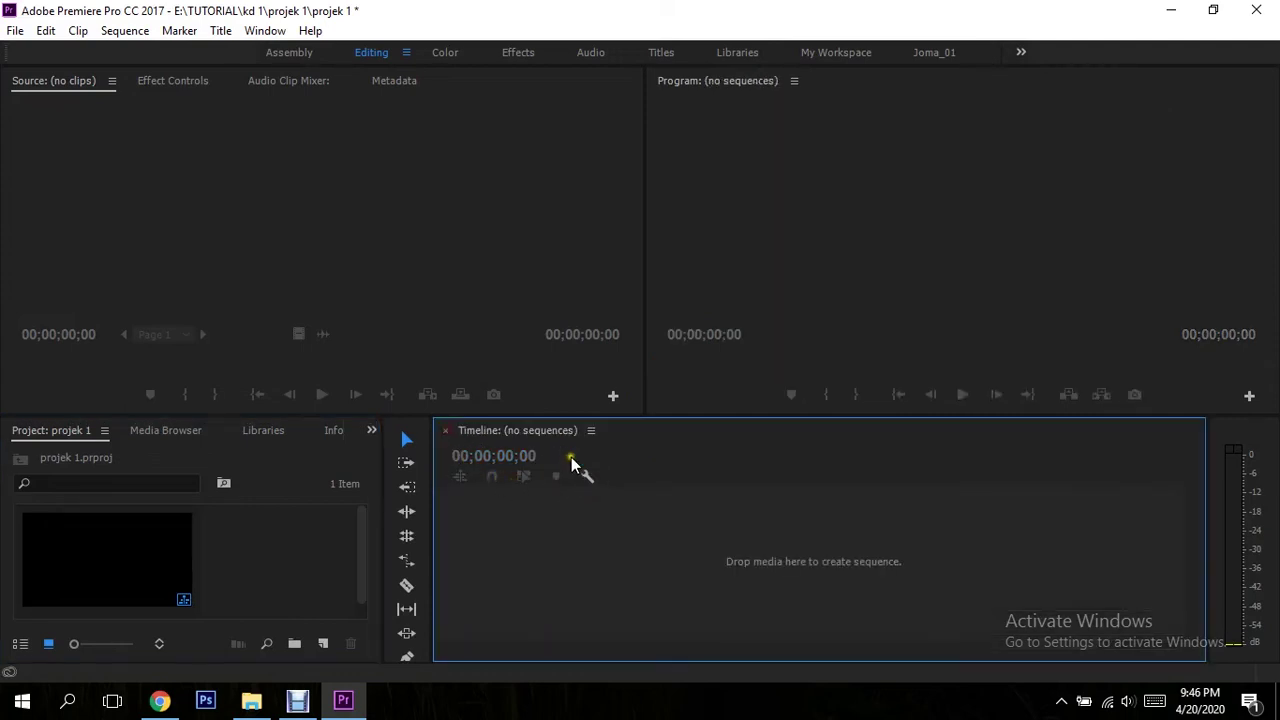
left_click(187, 431)
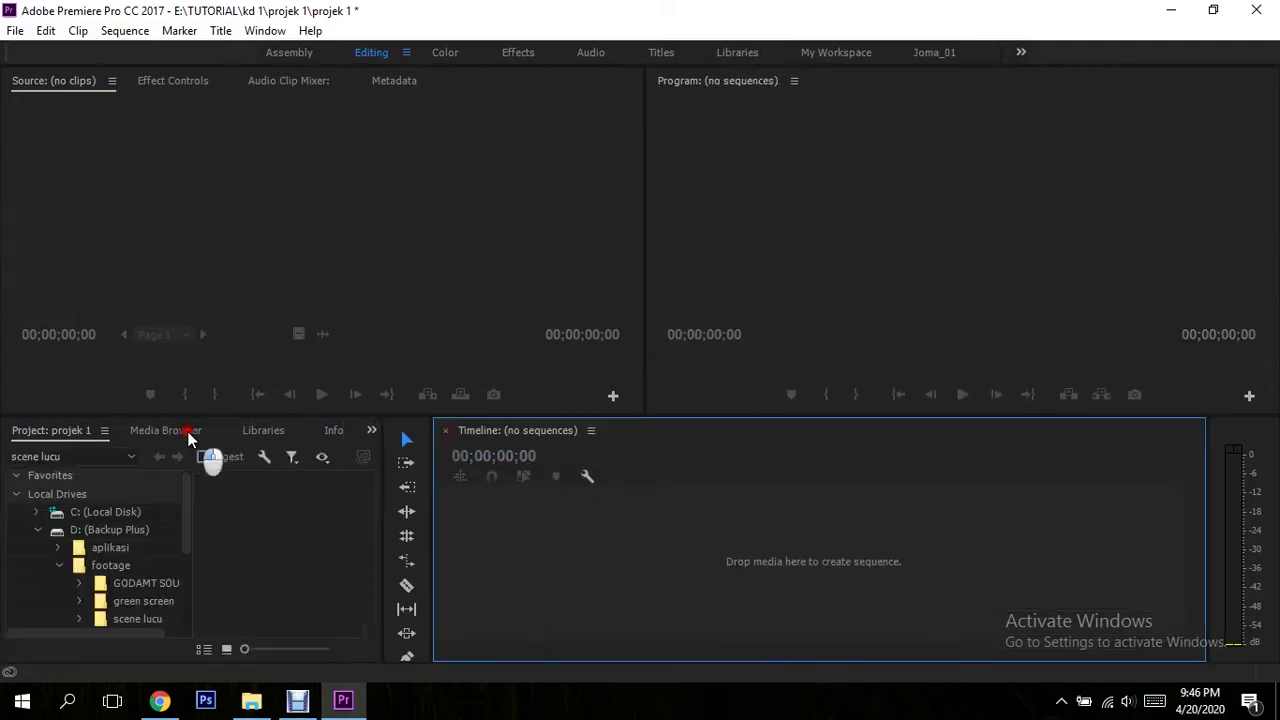
Close the Project panel and restore it from the list of available panels
left_click(100, 428)
left_click(104, 431)
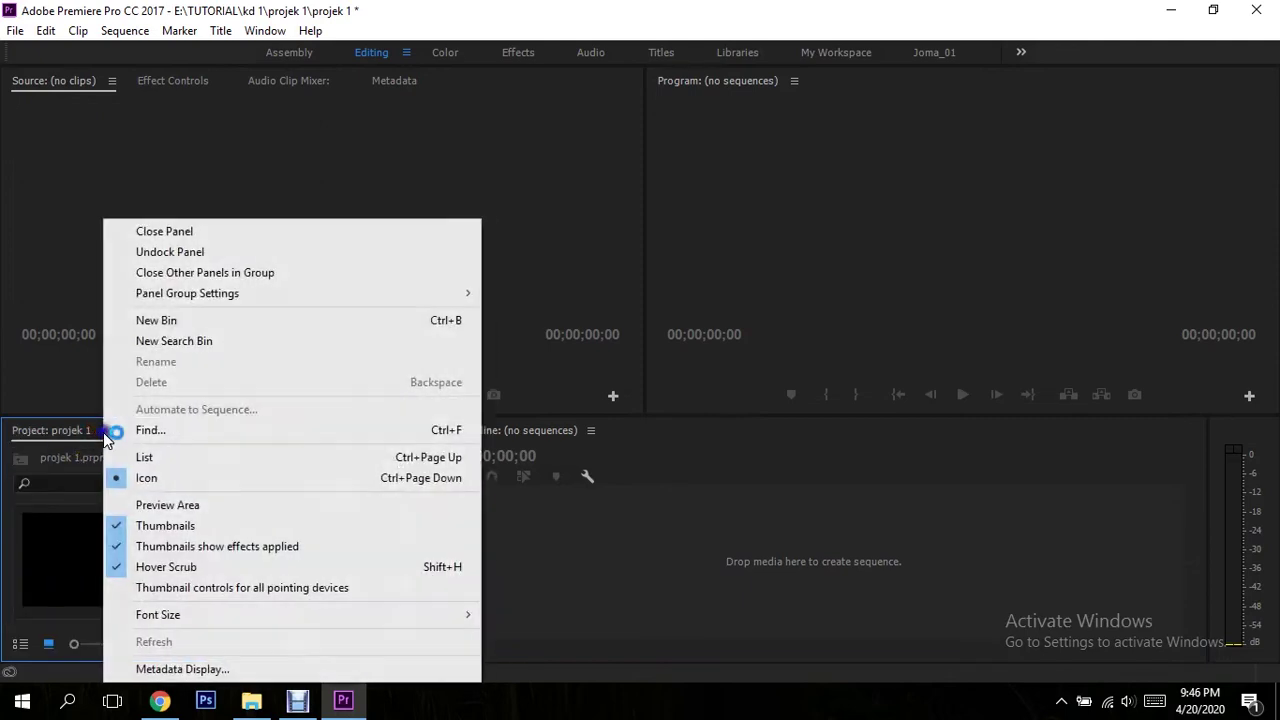
left_click(205, 235)
left_click(501, 526)
left_click(262, 31)
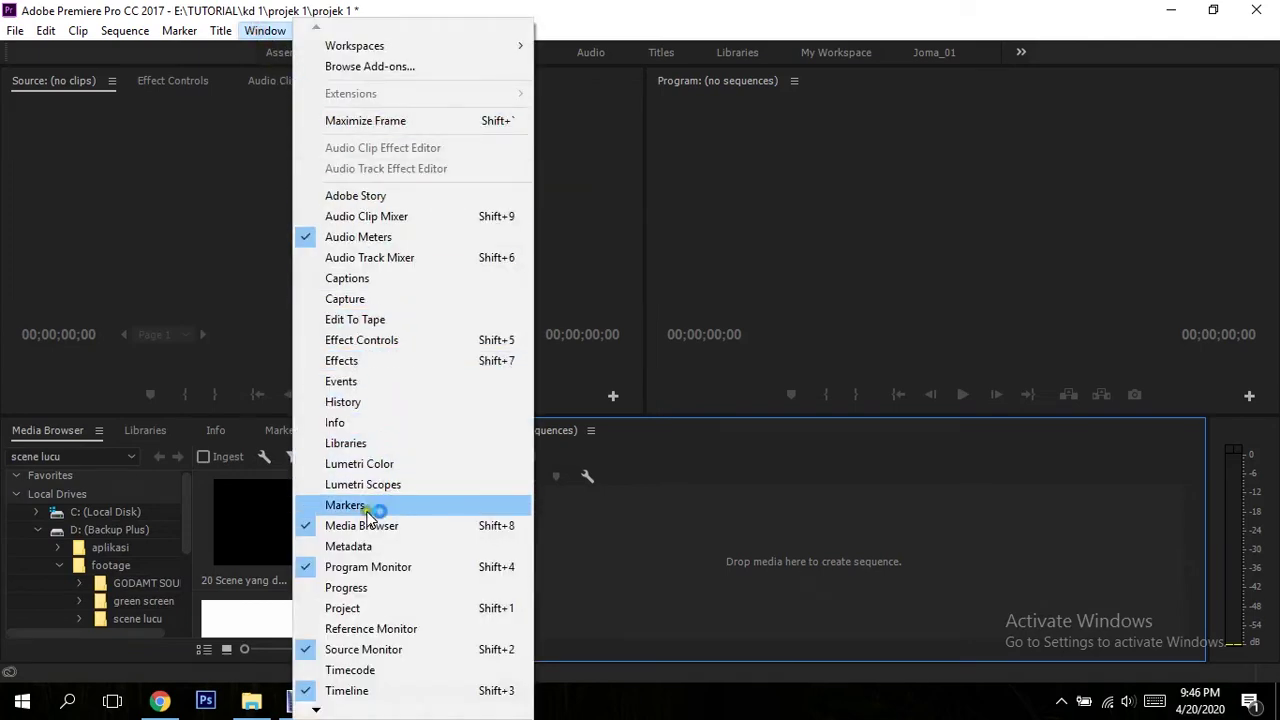
left_click(345, 608)
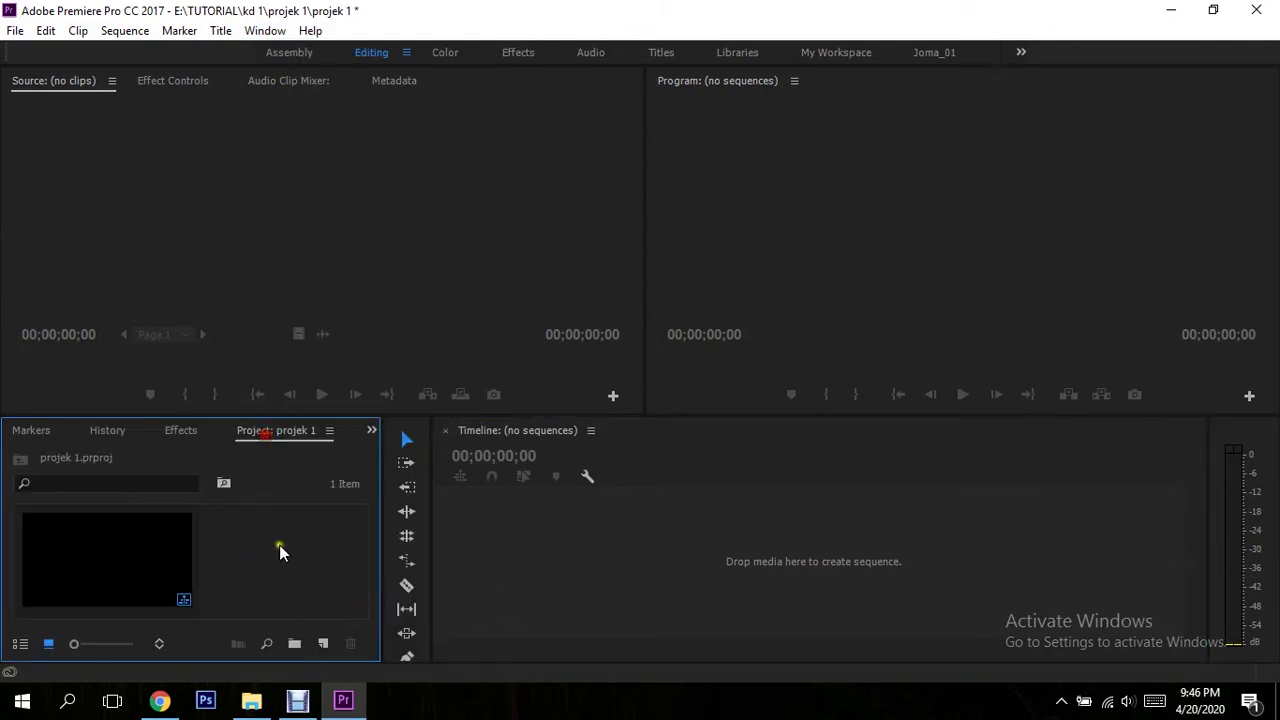
left_click(268, 31)
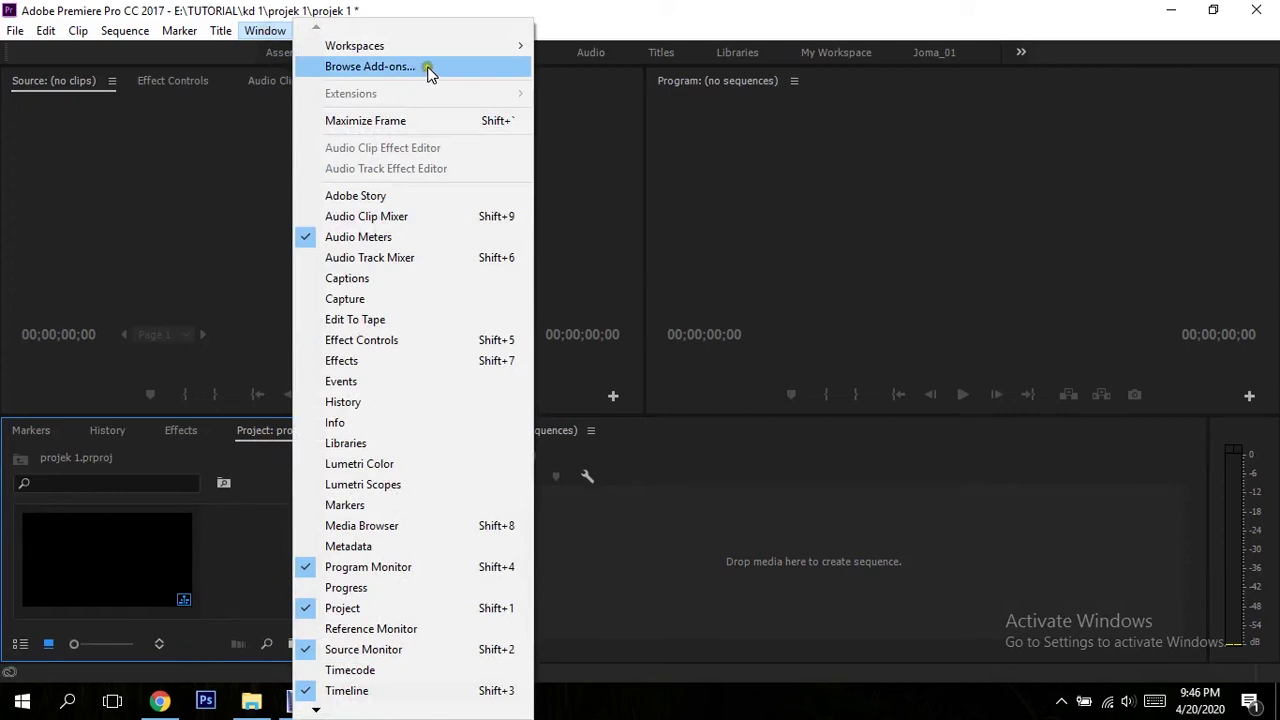
mouse_move(461, 46)
left_click(257, 510)
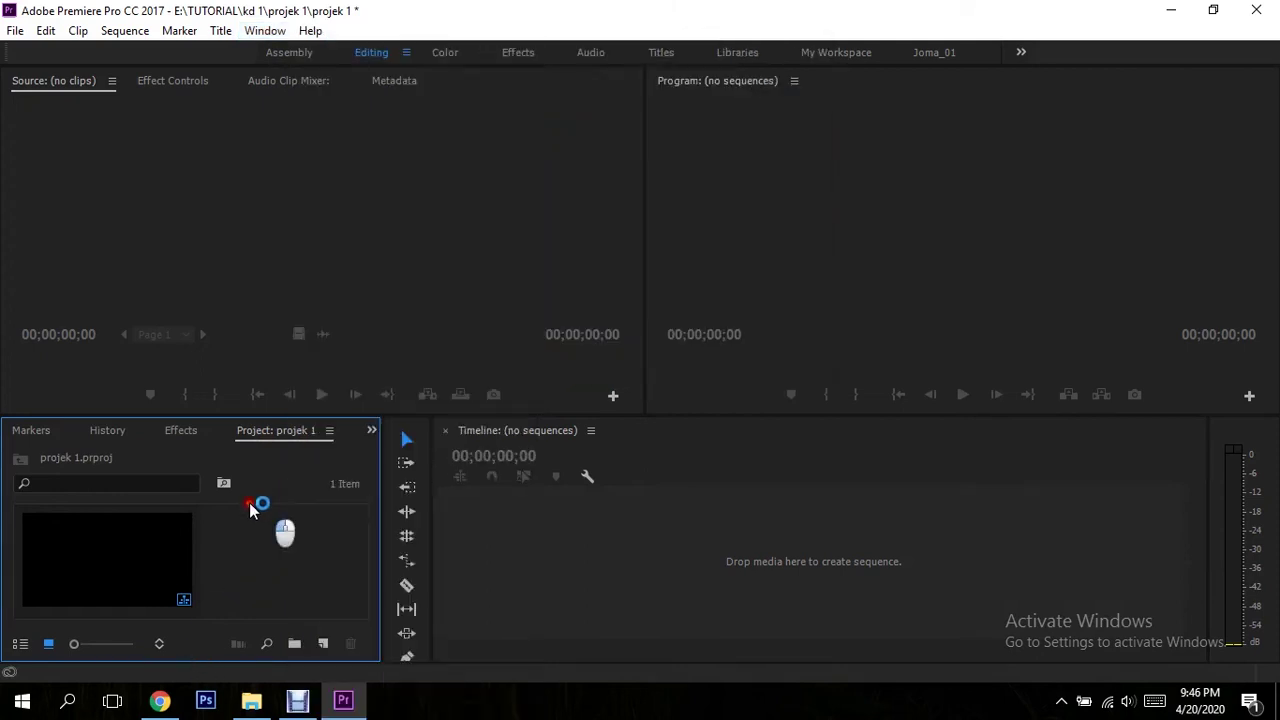
Close the Project panel again and reset the Editing workspace to its saved layout
left_click(335, 431)
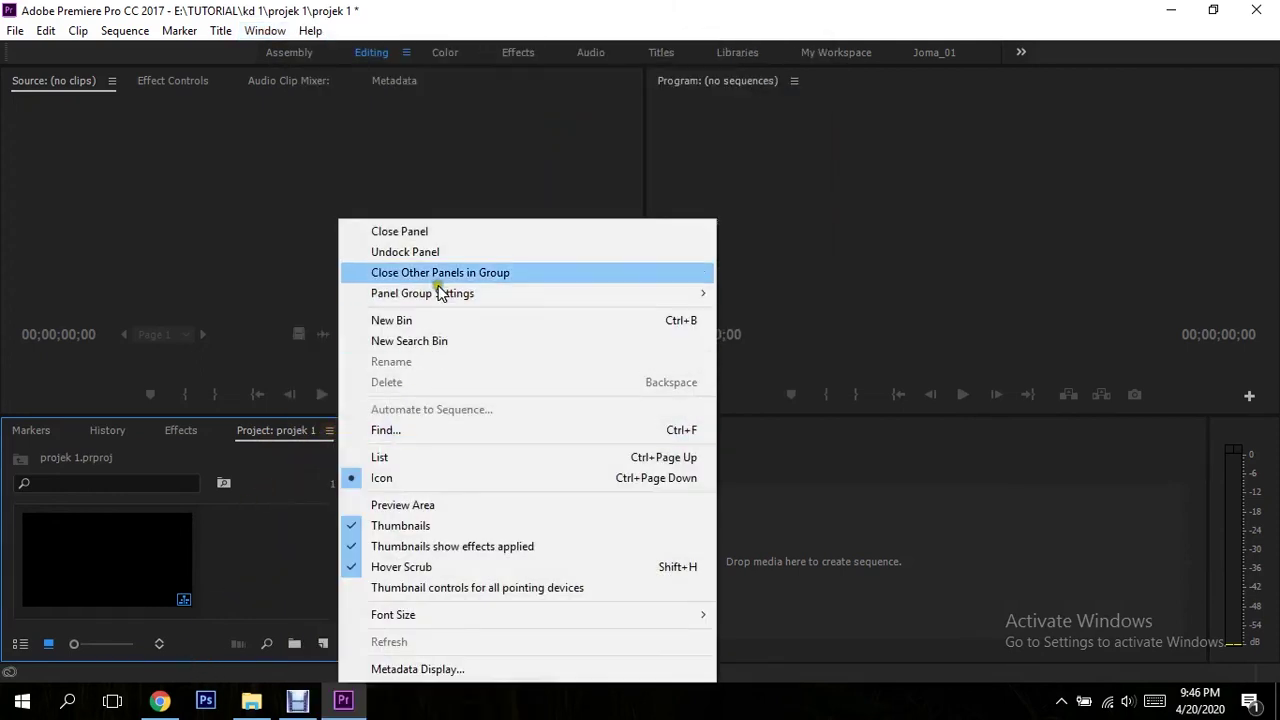
left_click(449, 225)
left_click(265, 30)
mouse_move(451, 47)
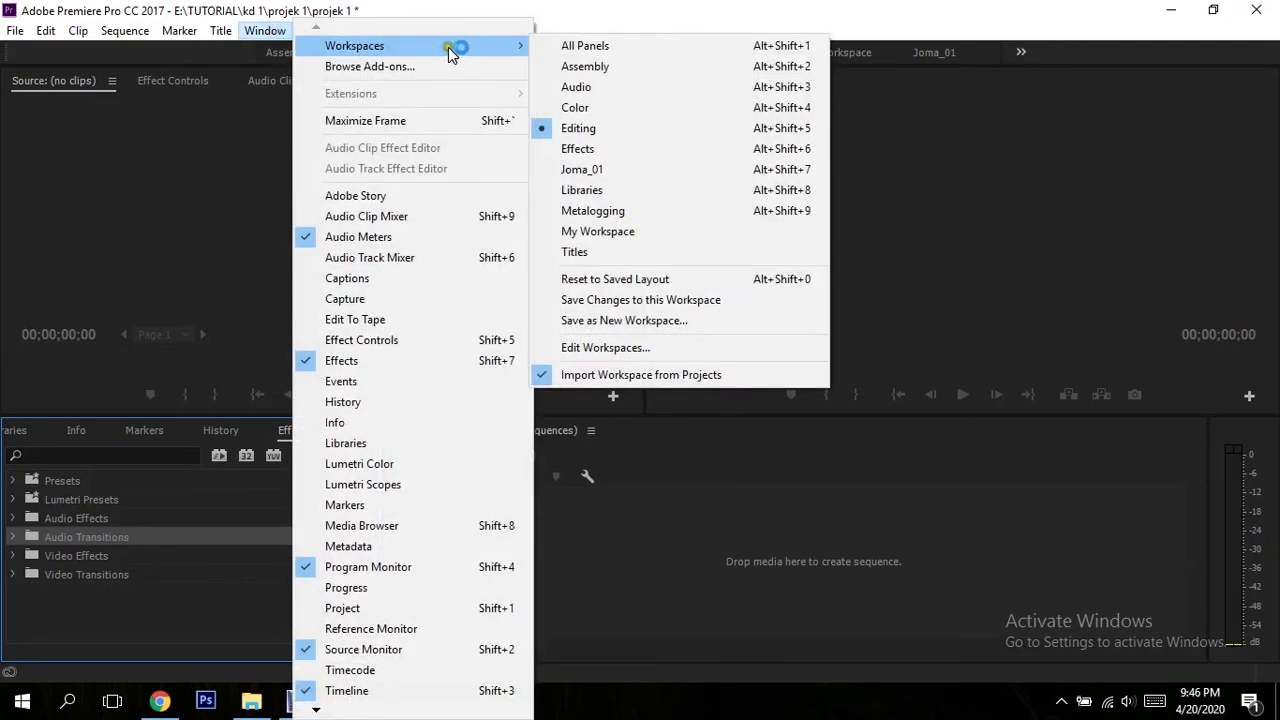
left_click(670, 283)
left_click(664, 487)
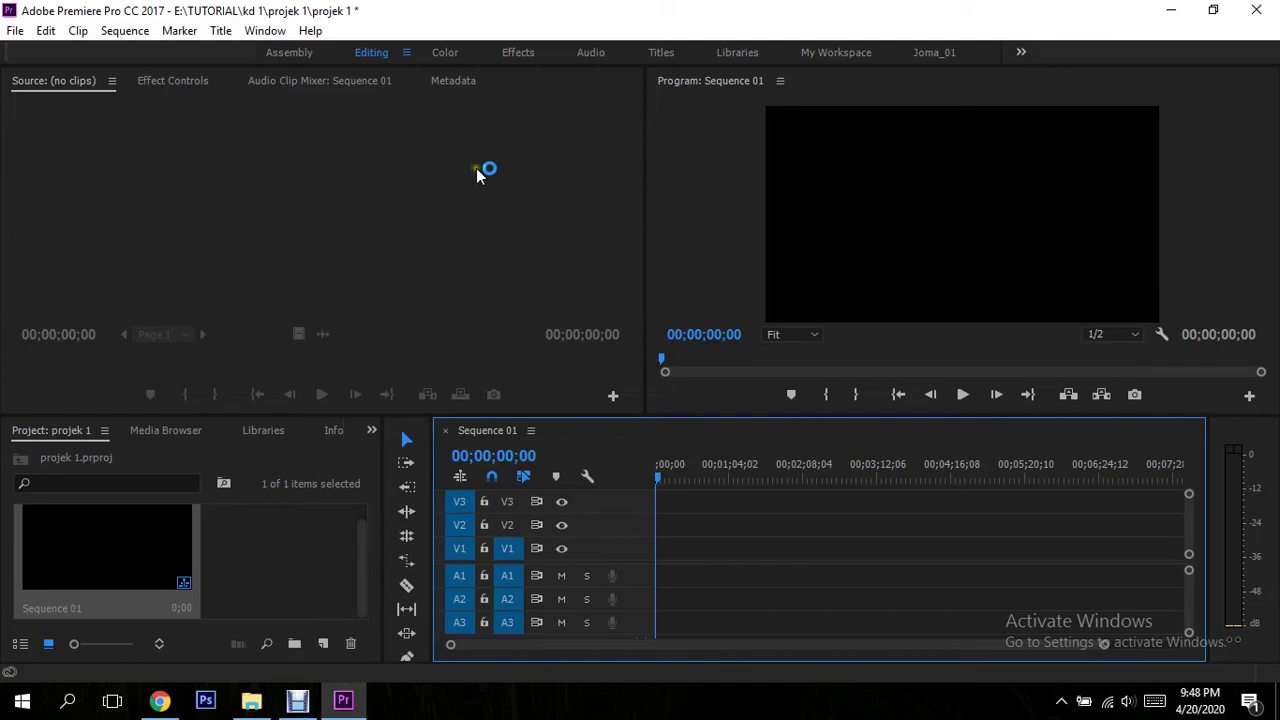
Import VID_20200325_220029 and VID_20200325_220051 through the Import dialog from the TUTORIAL\kd 1\bahan 1 folder on drive E
left_click(16, 32)
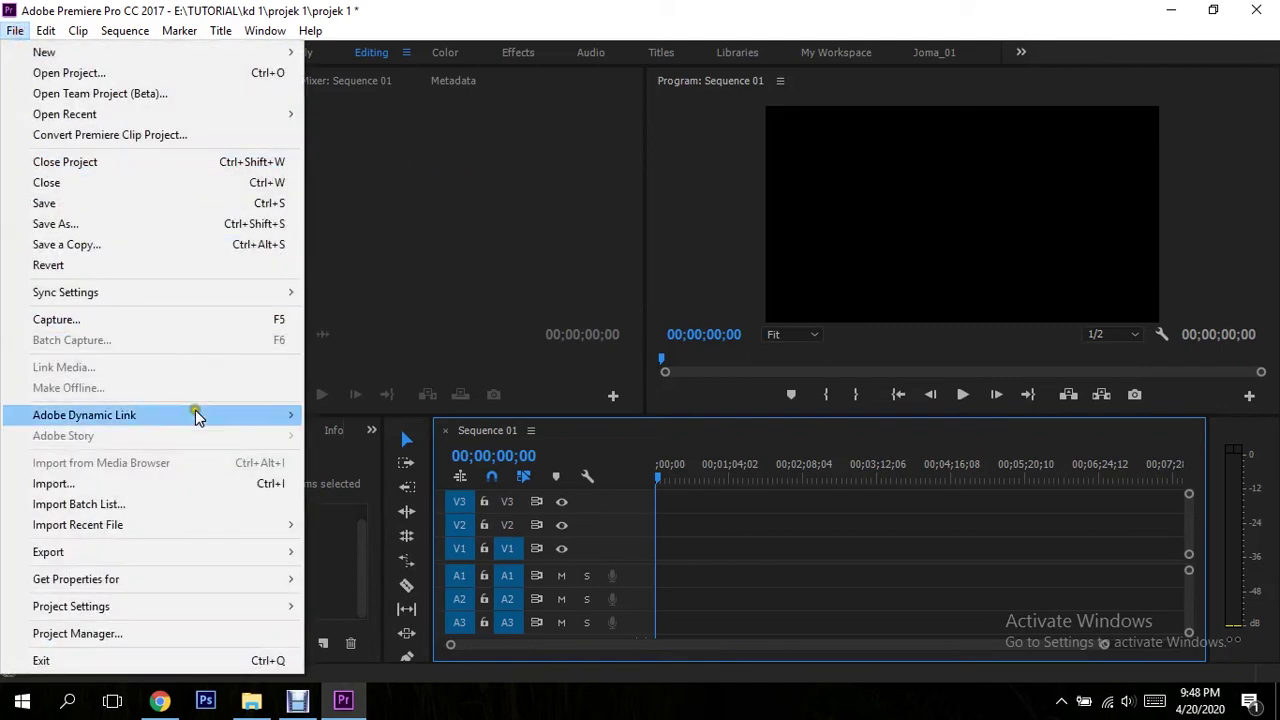
left_click(220, 487)
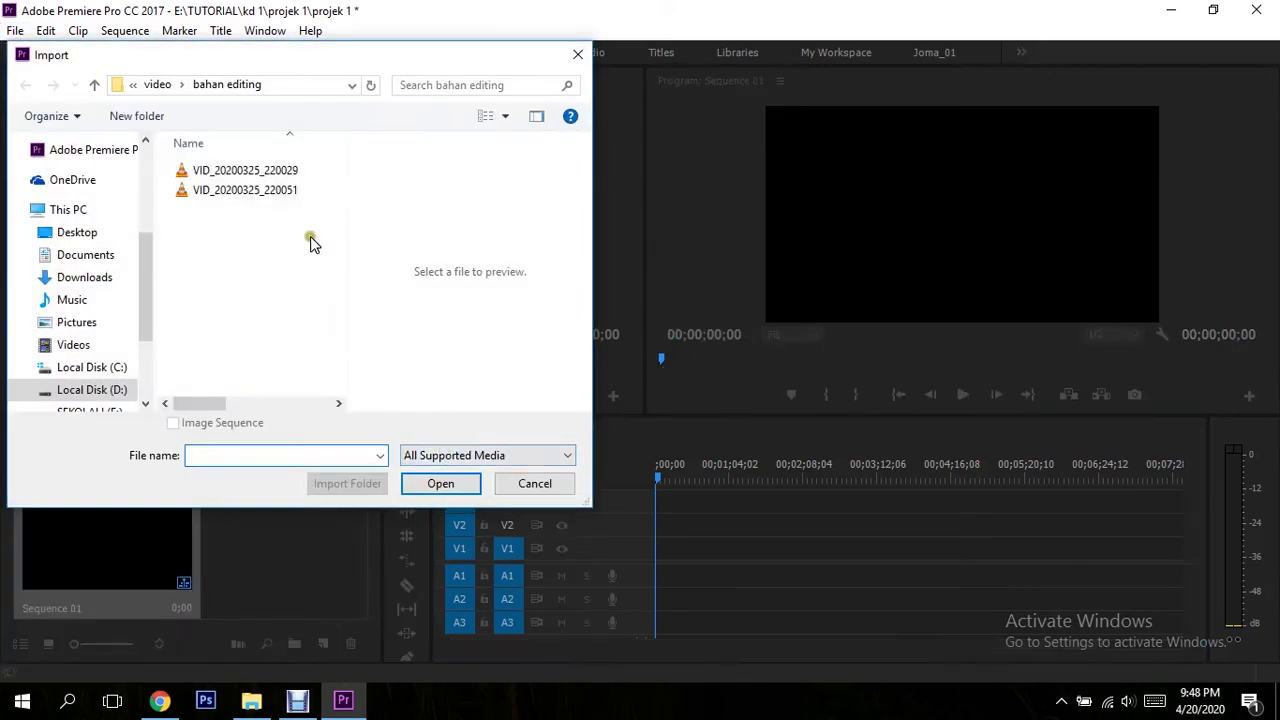
left_click(157, 85)
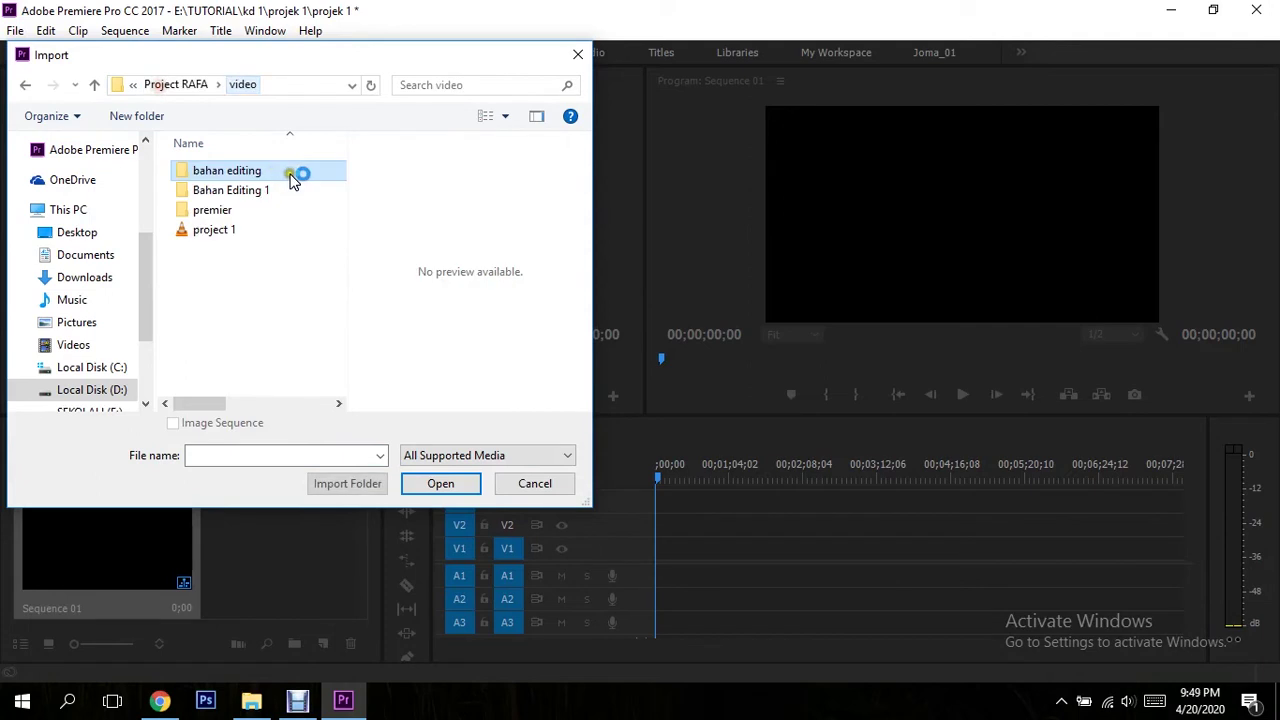
double_click(253, 173)
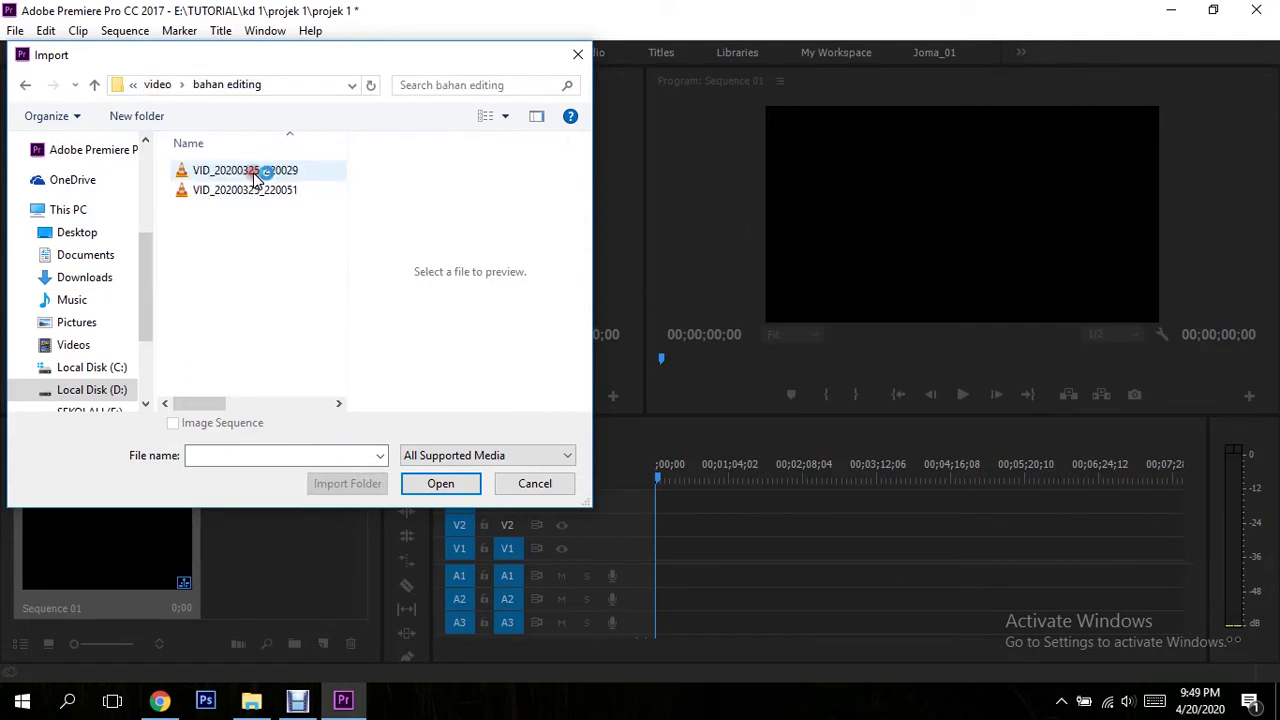
scroll(105, 385, "down", 1)
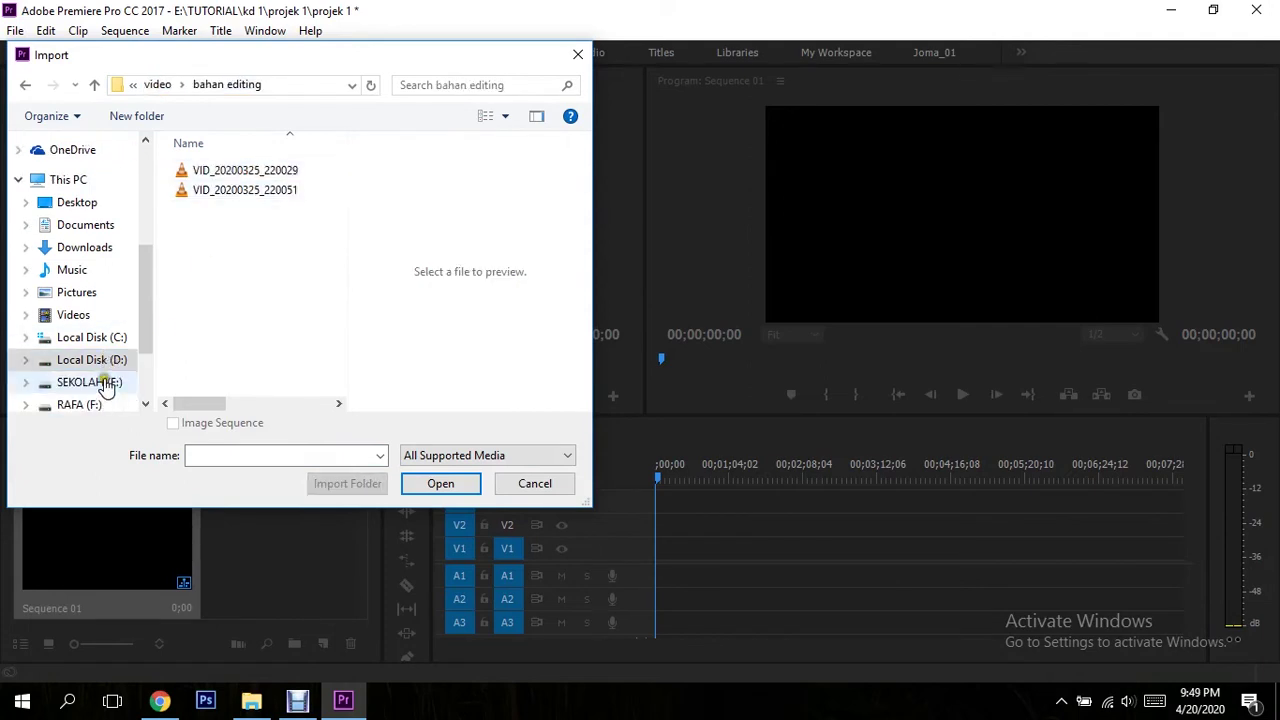
left_click(105, 385)
scroll(251, 325, "down", 7)
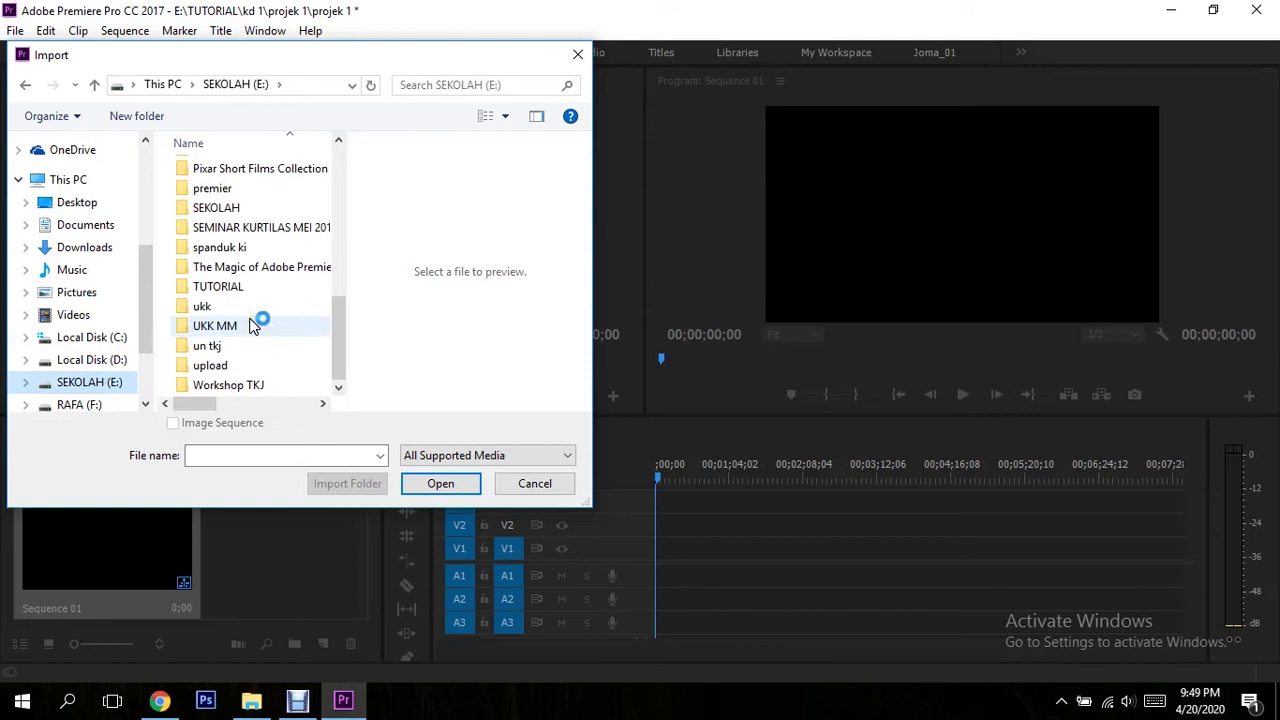
double_click(251, 286)
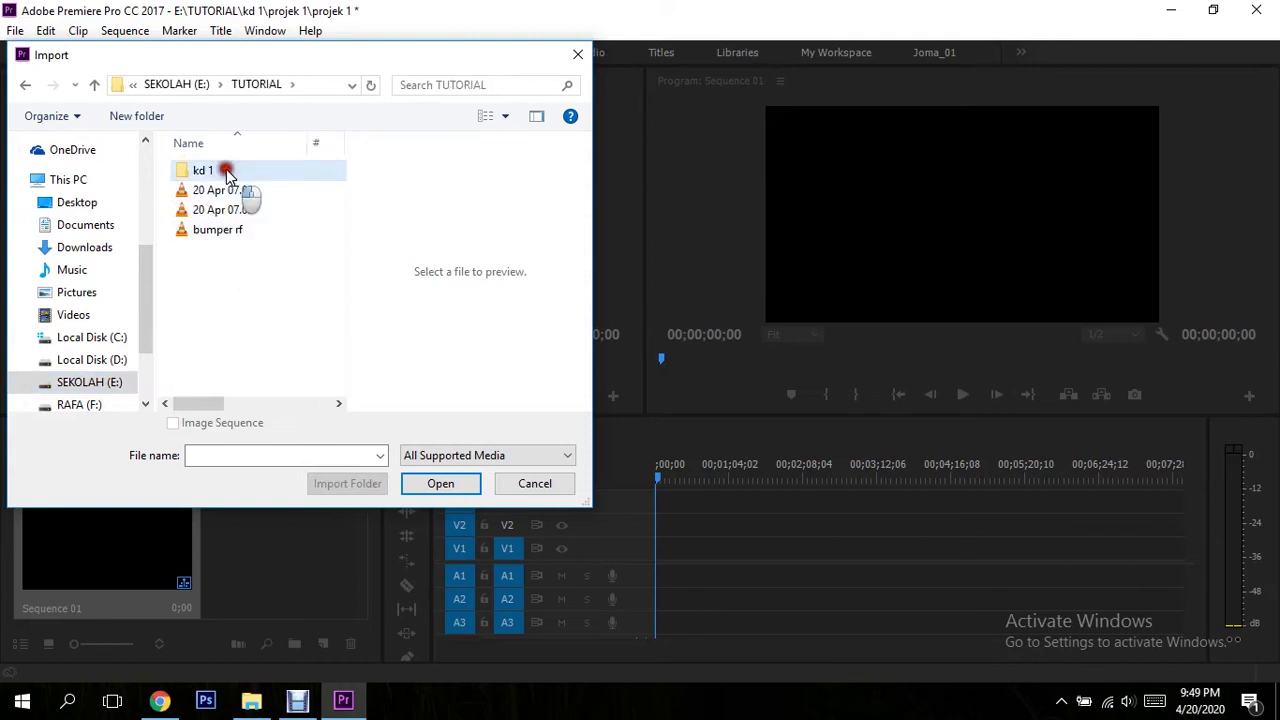
double_click(228, 172)
double_click(232, 210)
left_click_drag(231, 210, 231, 171)
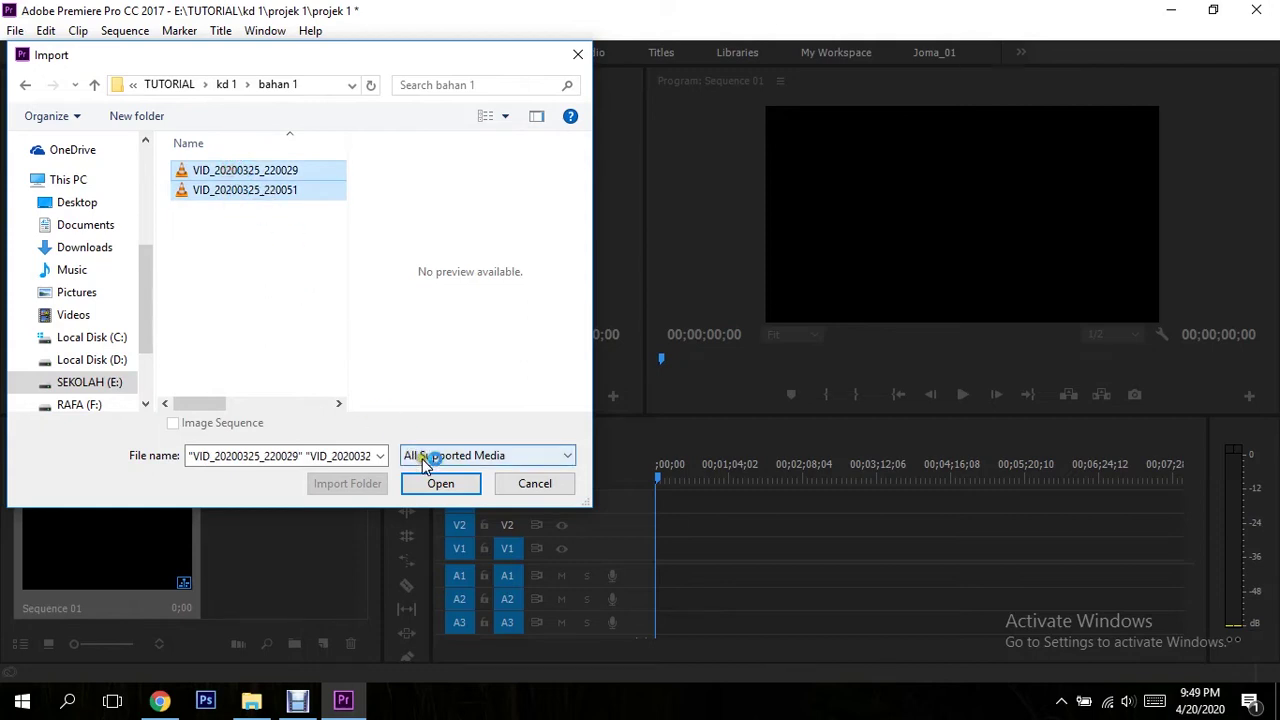
left_click(441, 484)
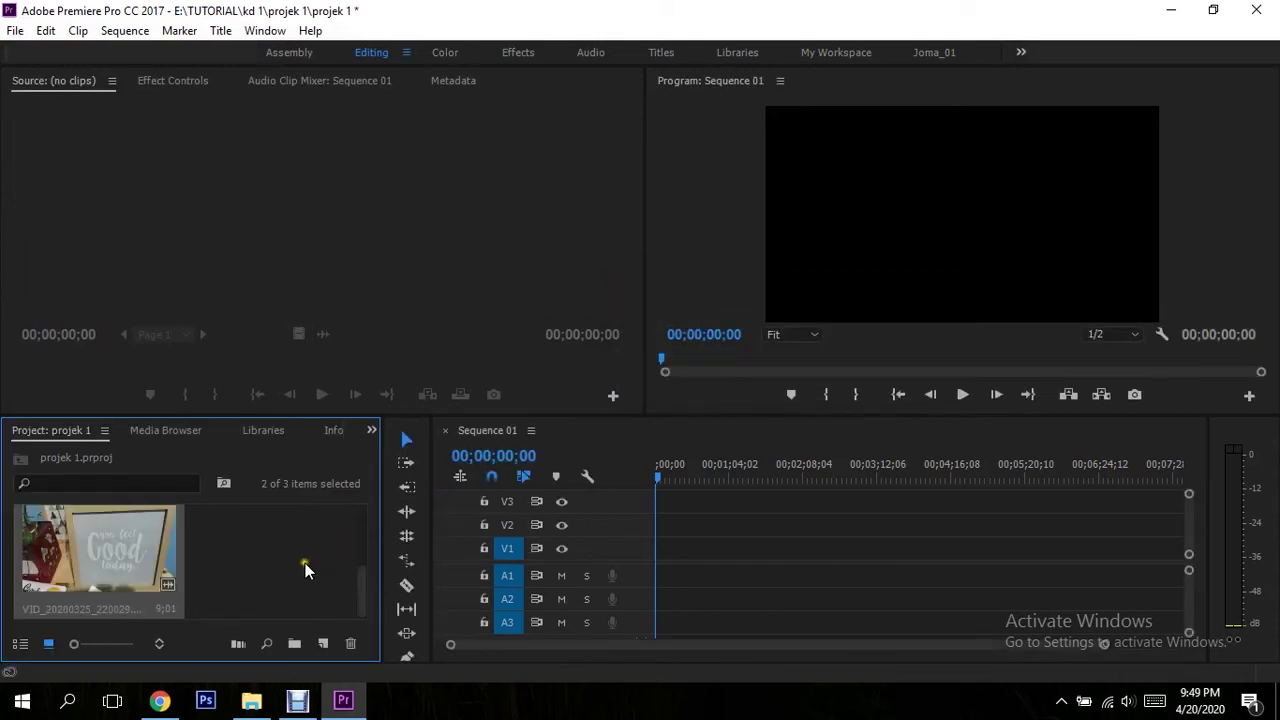
left_click(244, 563)
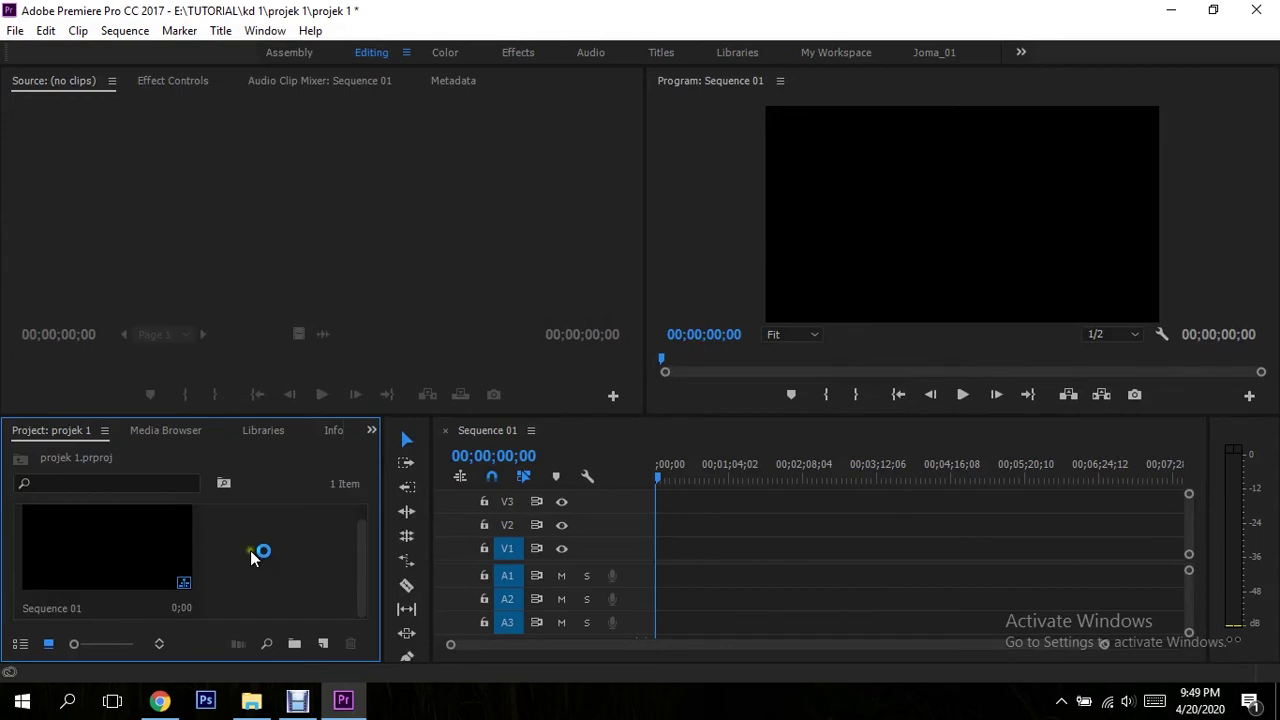
Switch to File Explorer and bring both videos from E:\TUTORIAL\kd 1\bahan 1 directly into the Project panel
left_click(251, 708)
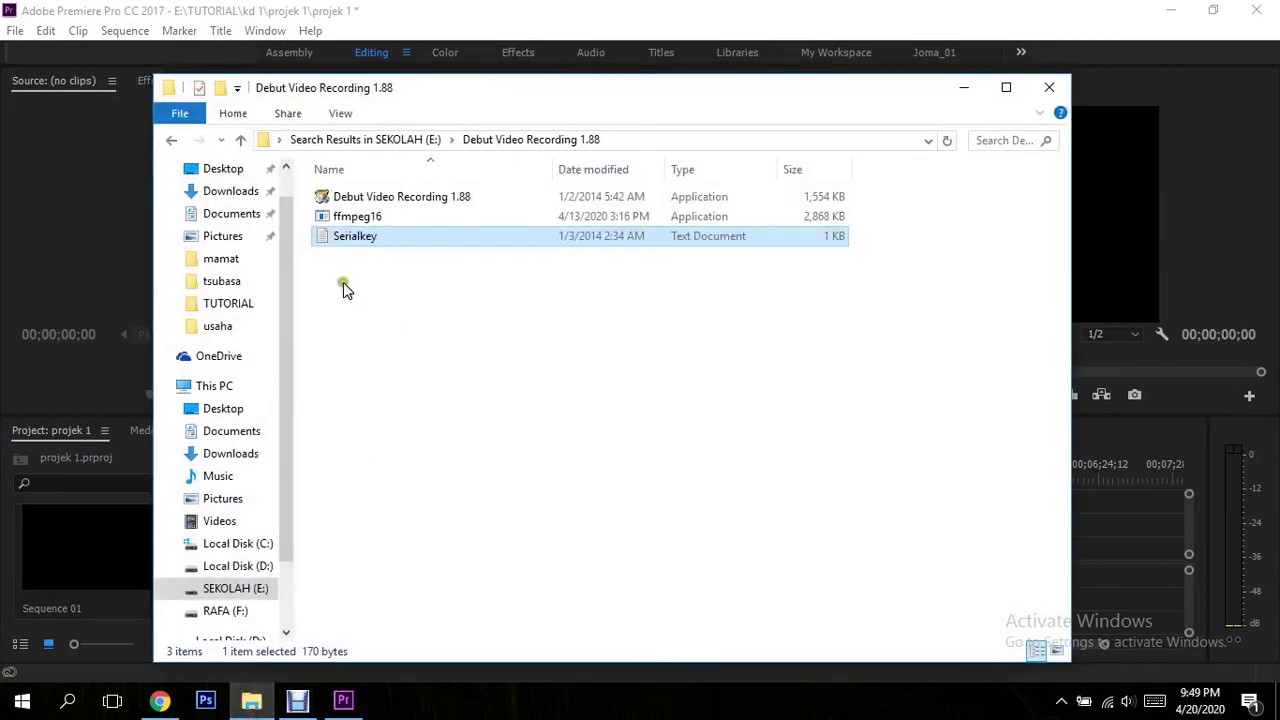
left_click(237, 591)
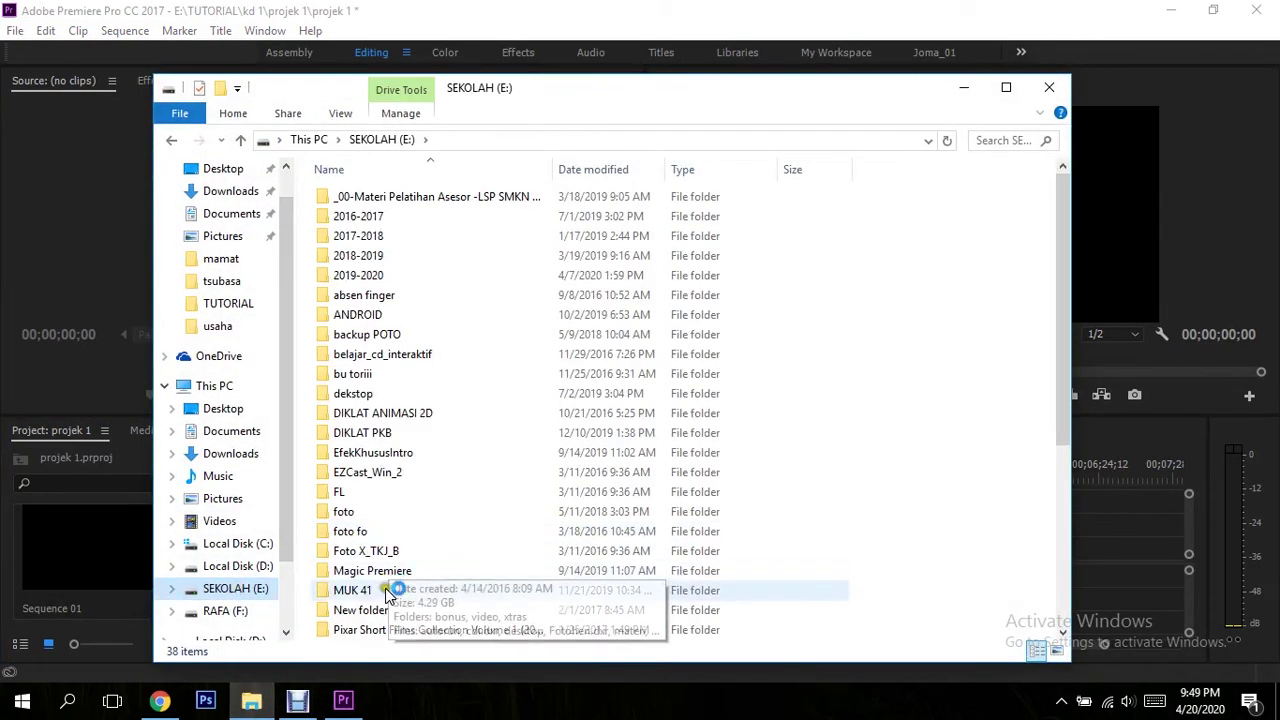
scroll(320, 590, "down", 3)
double_click(378, 578)
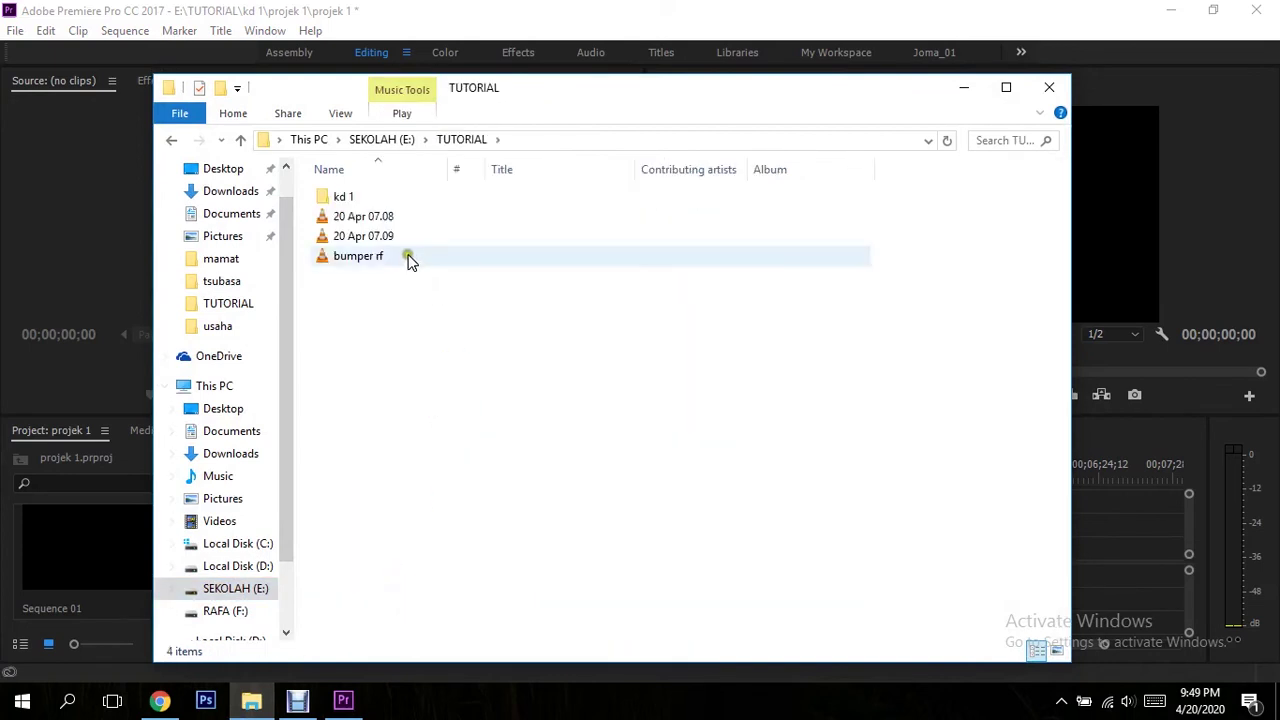
left_click(375, 198)
double_click(375, 198)
double_click(380, 242)
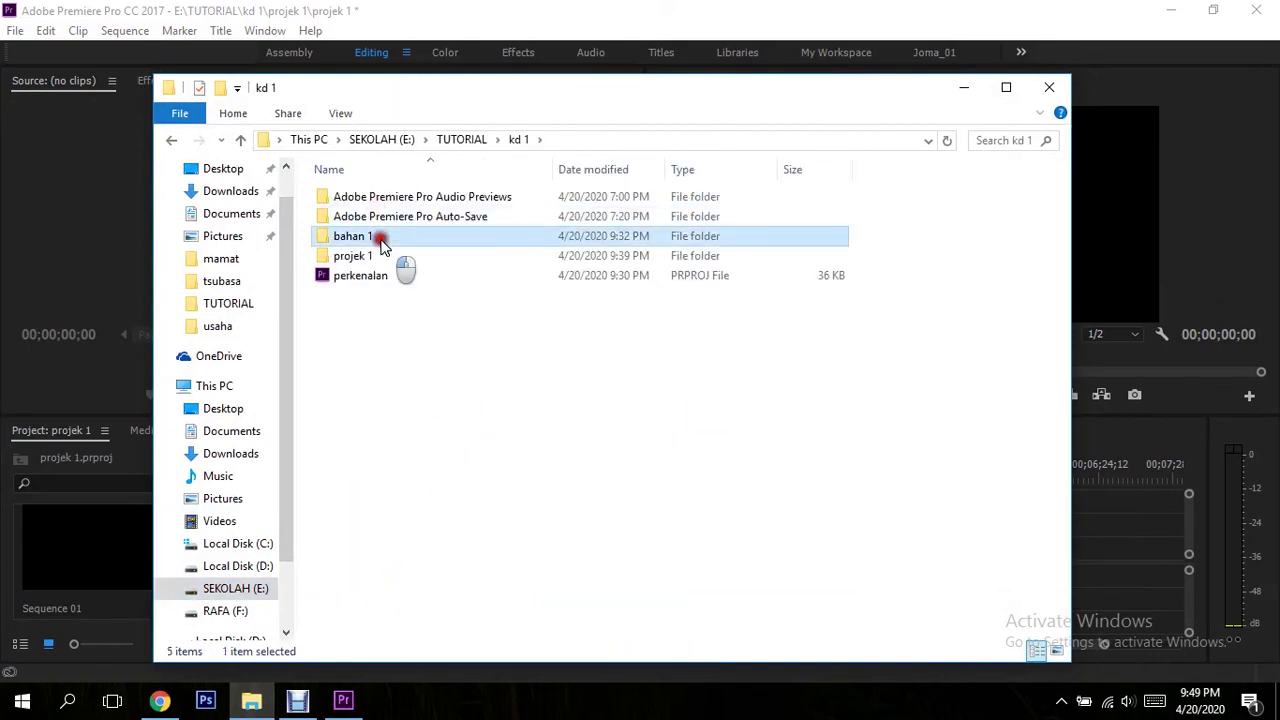
left_click_drag(394, 286, 125, 561)
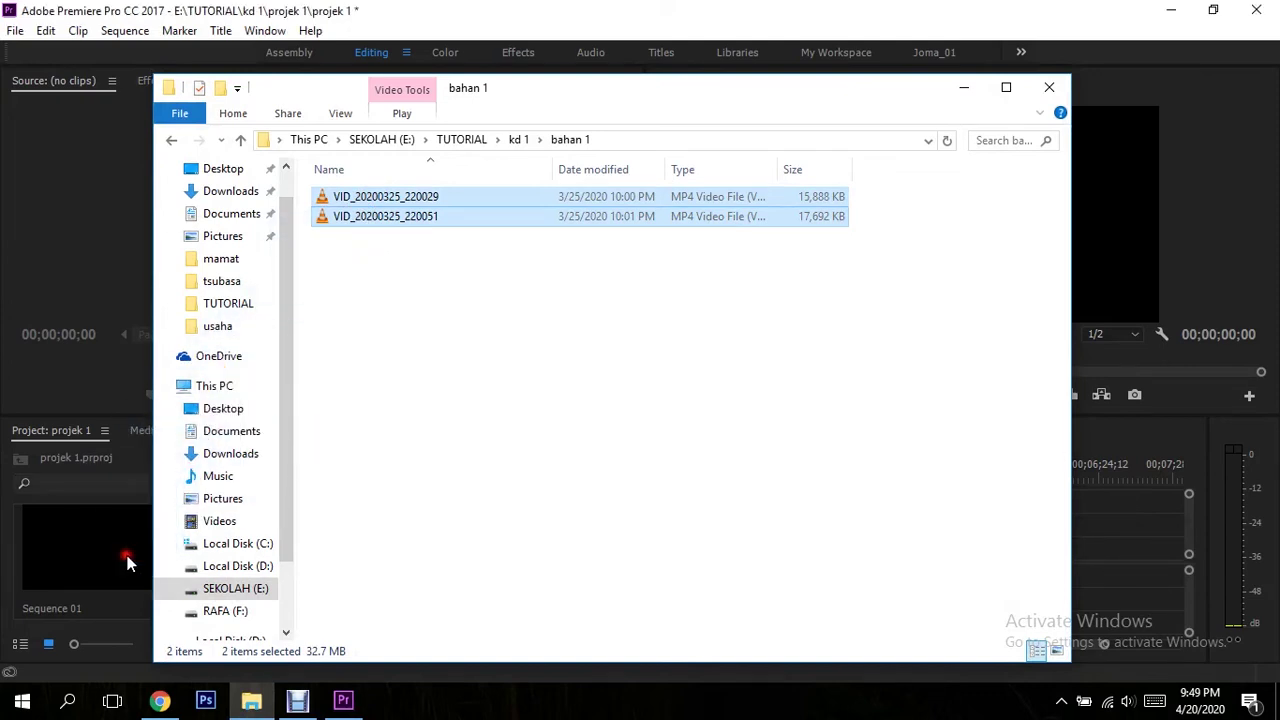
left_click(964, 87)
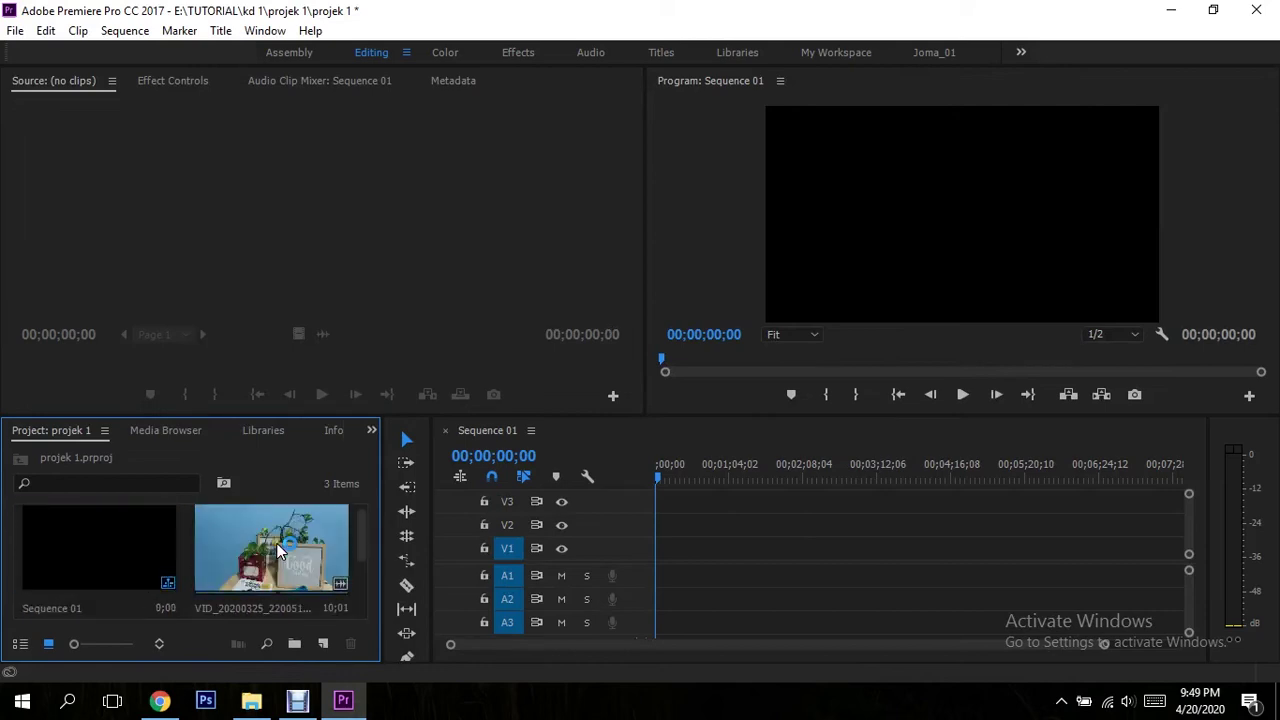
Place VID_20200325_220051 at the start of track V1 in Sequence 01, changing the sequence settings to match the clip
scroll(280, 555, "down", 2)
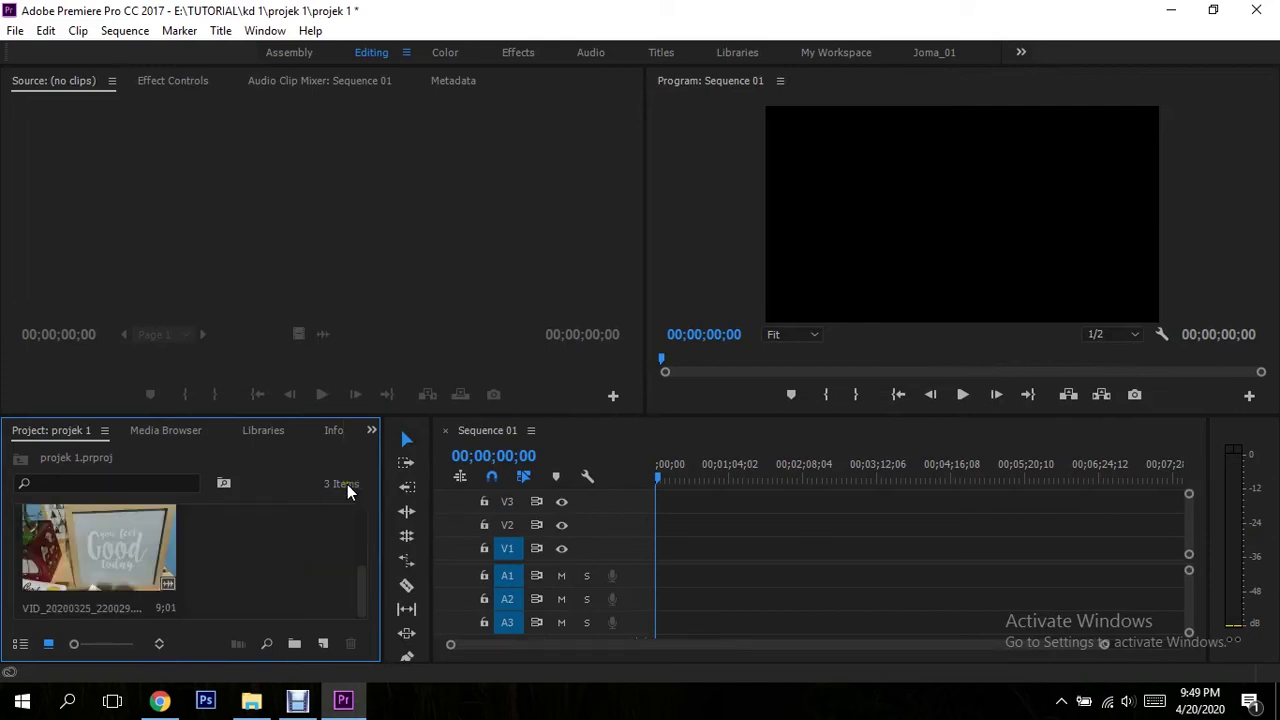
scroll(251, 565, "up", 2)
left_click(265, 570)
left_click_drag(260, 565, 660, 553)
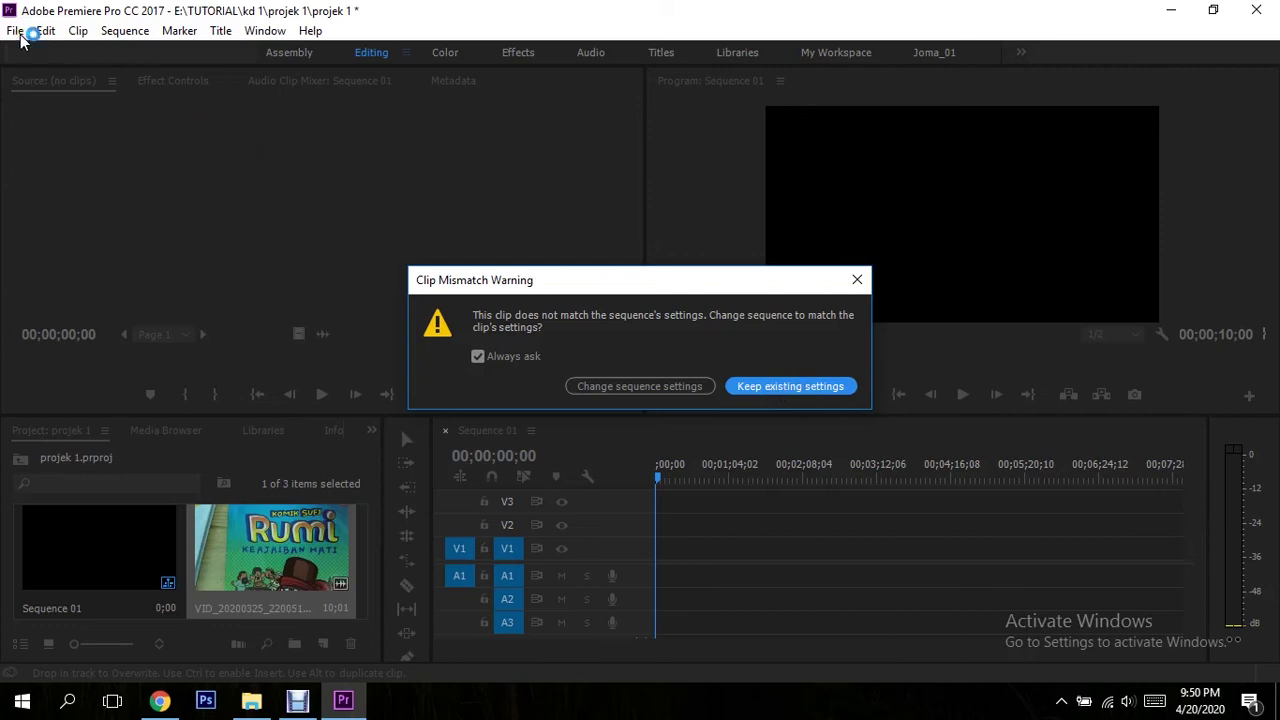
left_click(664, 387)
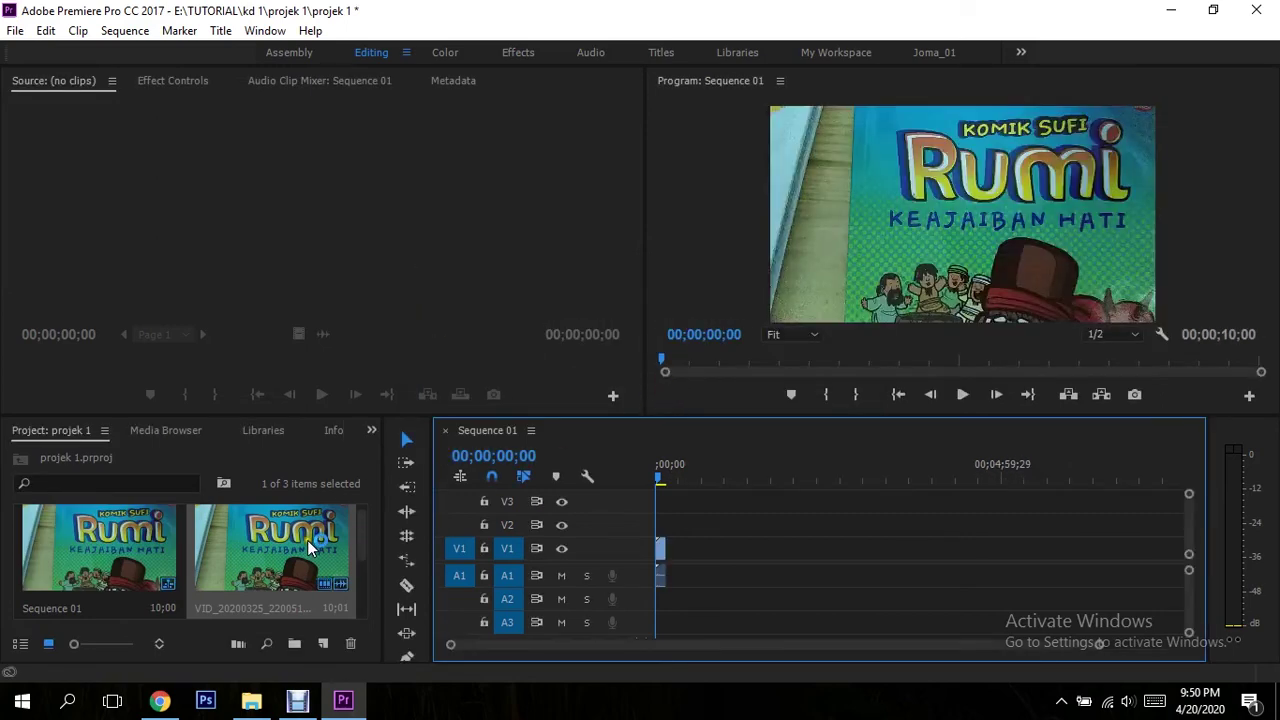
Open VID_20200325_220029 in the Source monitor, preview it and return the playhead to the clip's start
scroll(307, 541, "down", 2)
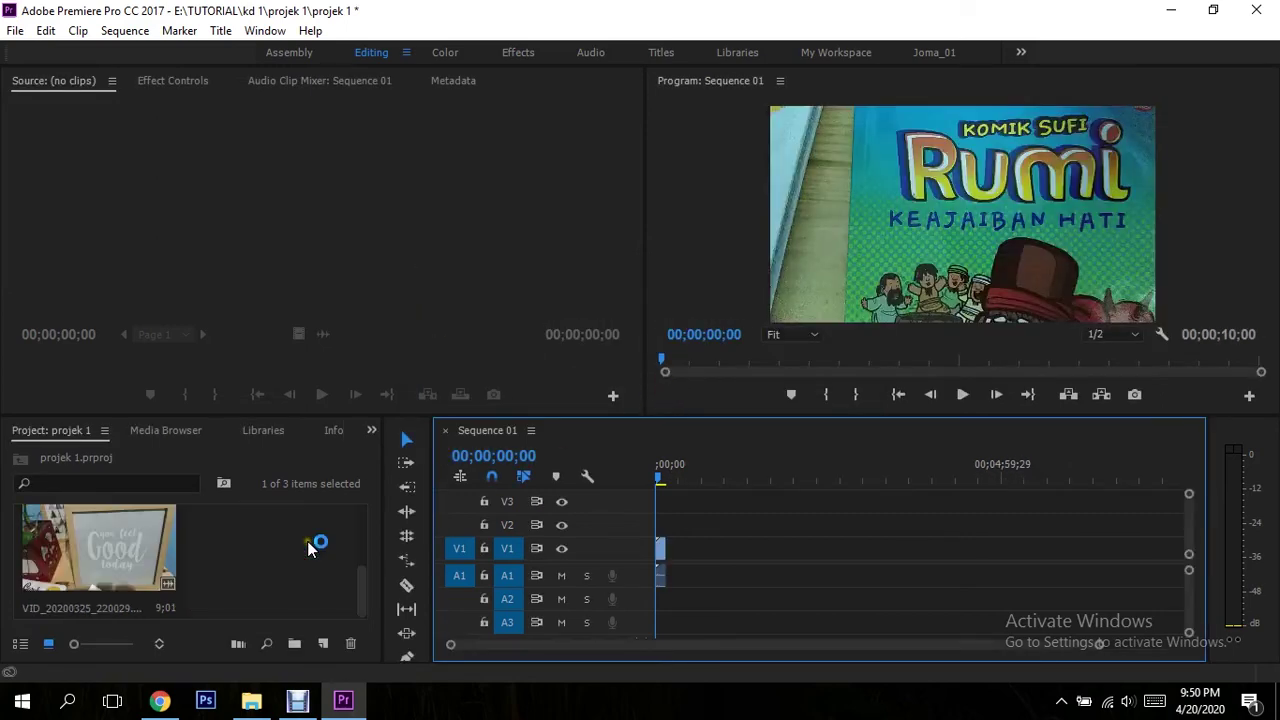
double_click(112, 556)
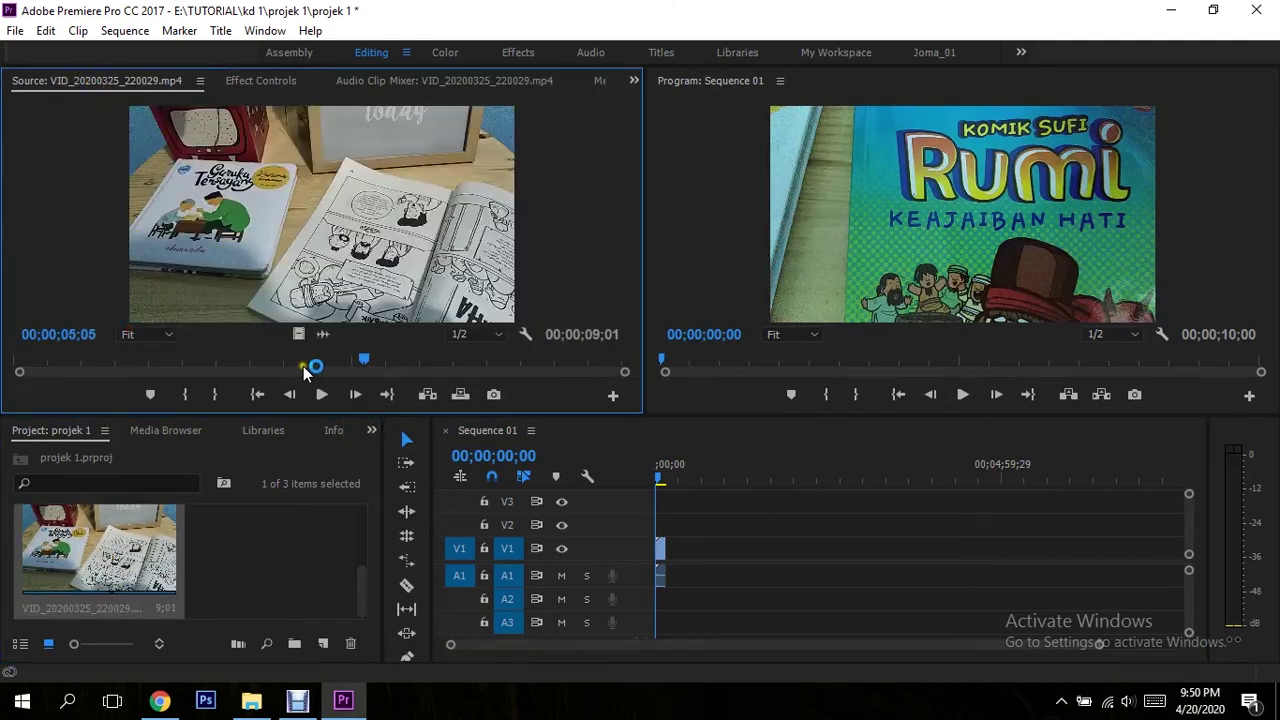
left_click_drag(369, 362, 2, 392)
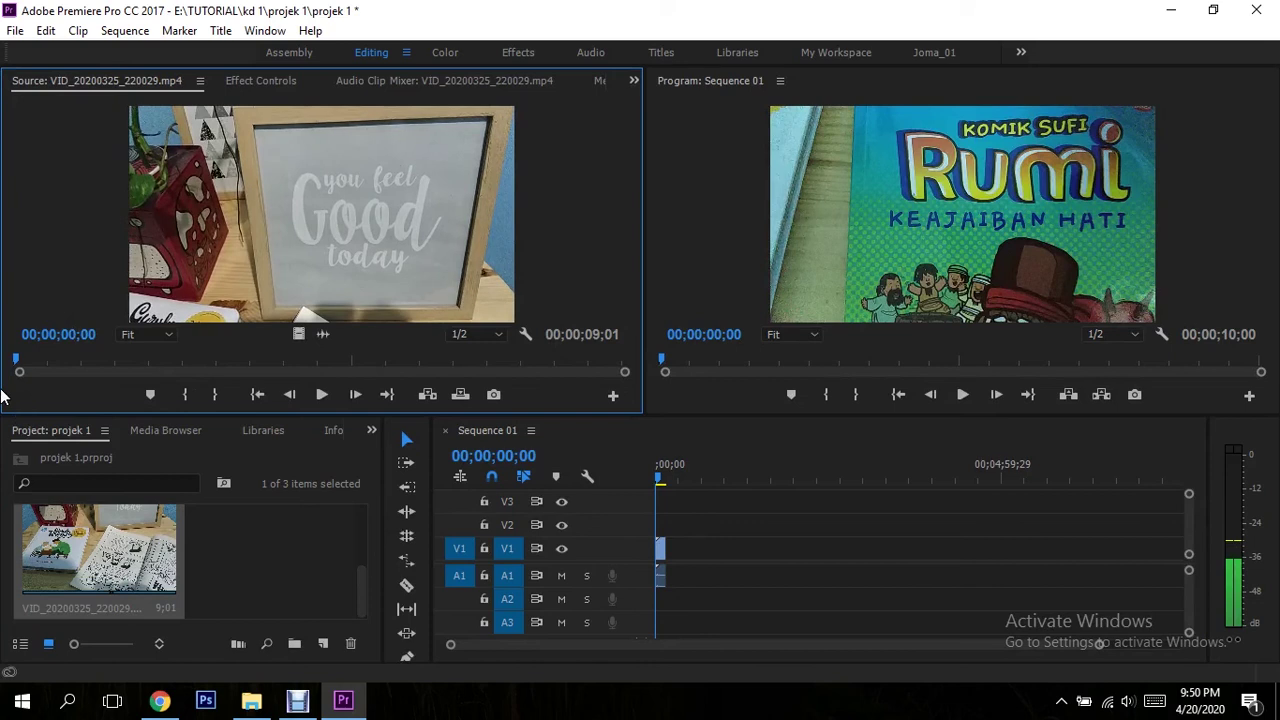
left_click(323, 394)
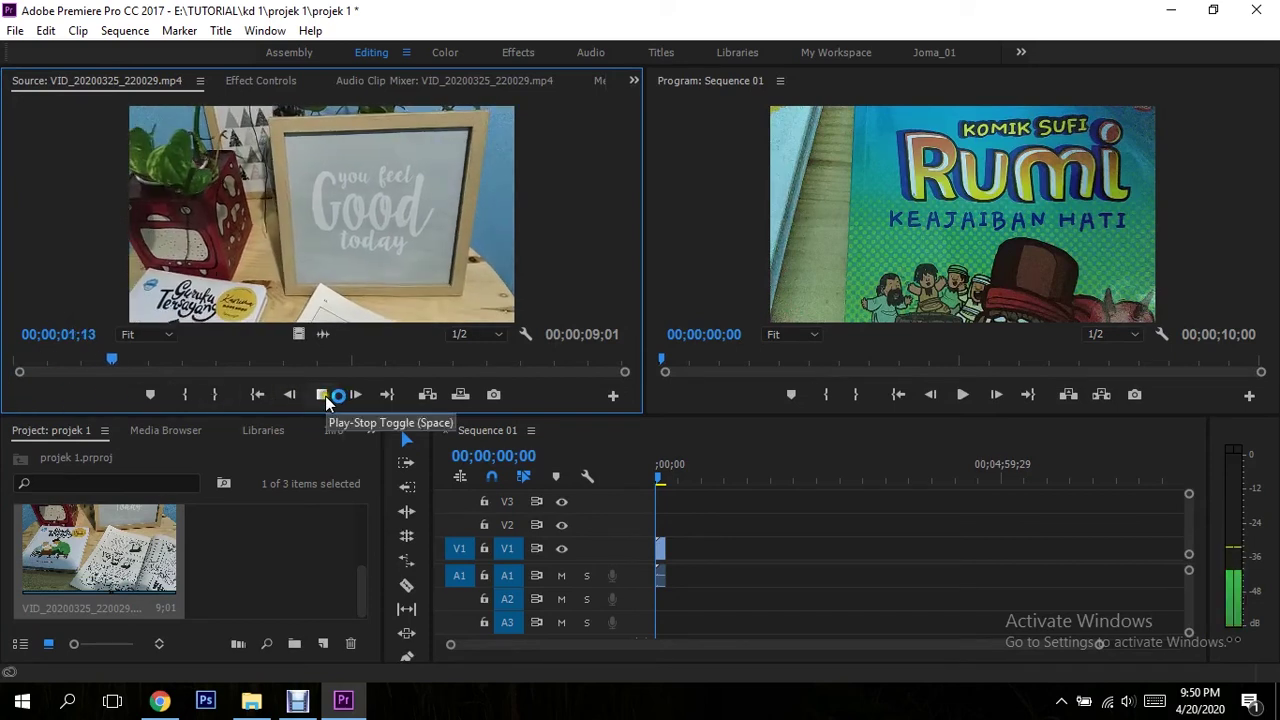
left_click_drag(263, 357, 2, 383)
Mark the source clip's In point at 00;00;00;00 and its Out point at 00;00;05;08
left_click(182, 394)
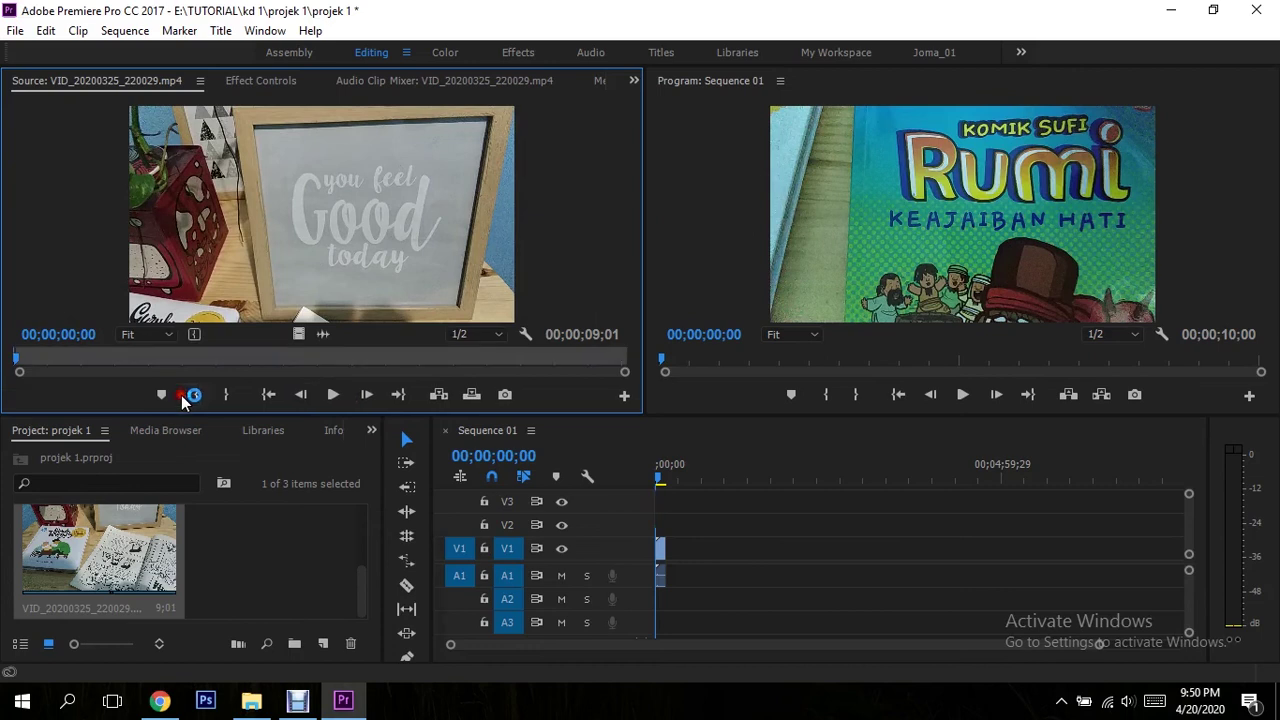
left_click(337, 400)
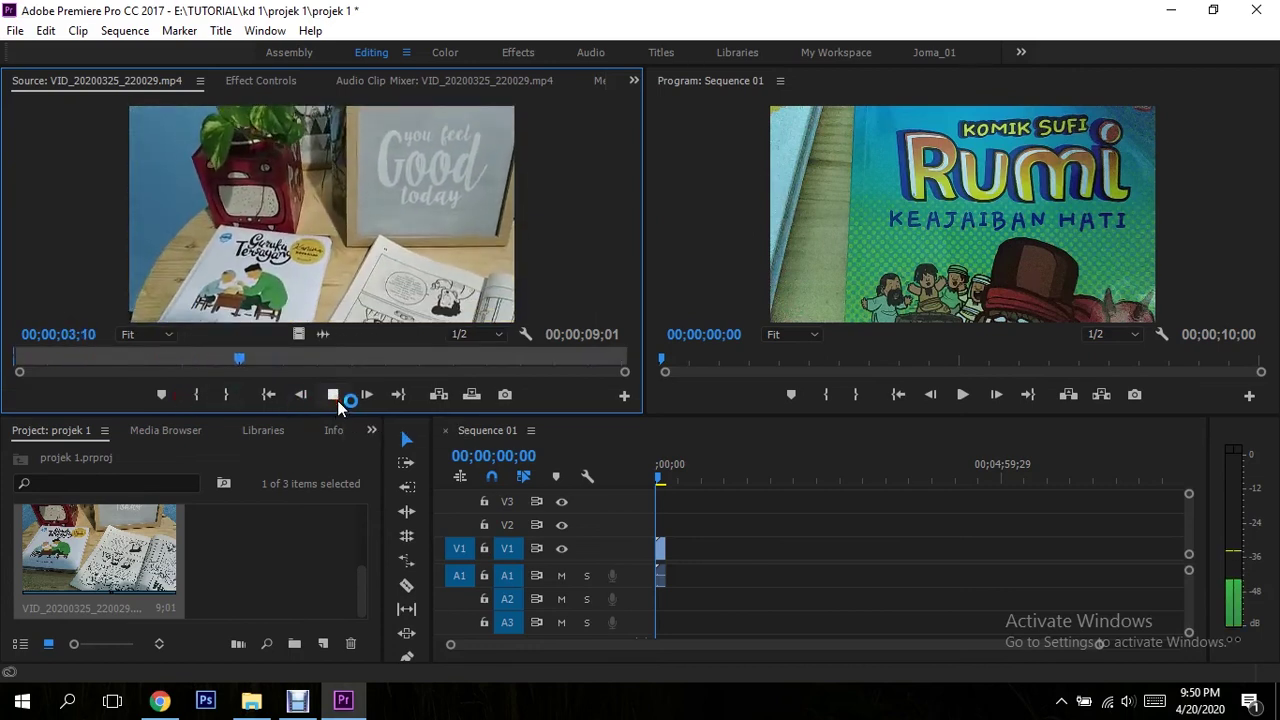
left_click(333, 396)
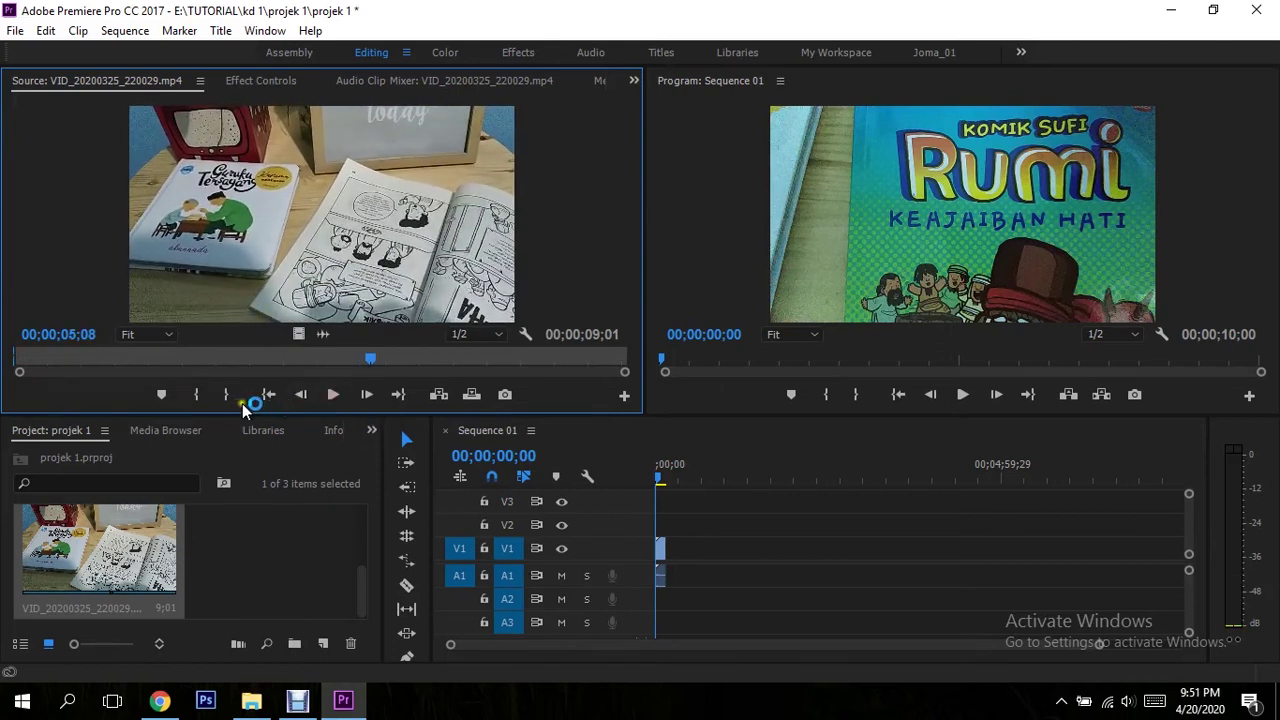
left_click(228, 396)
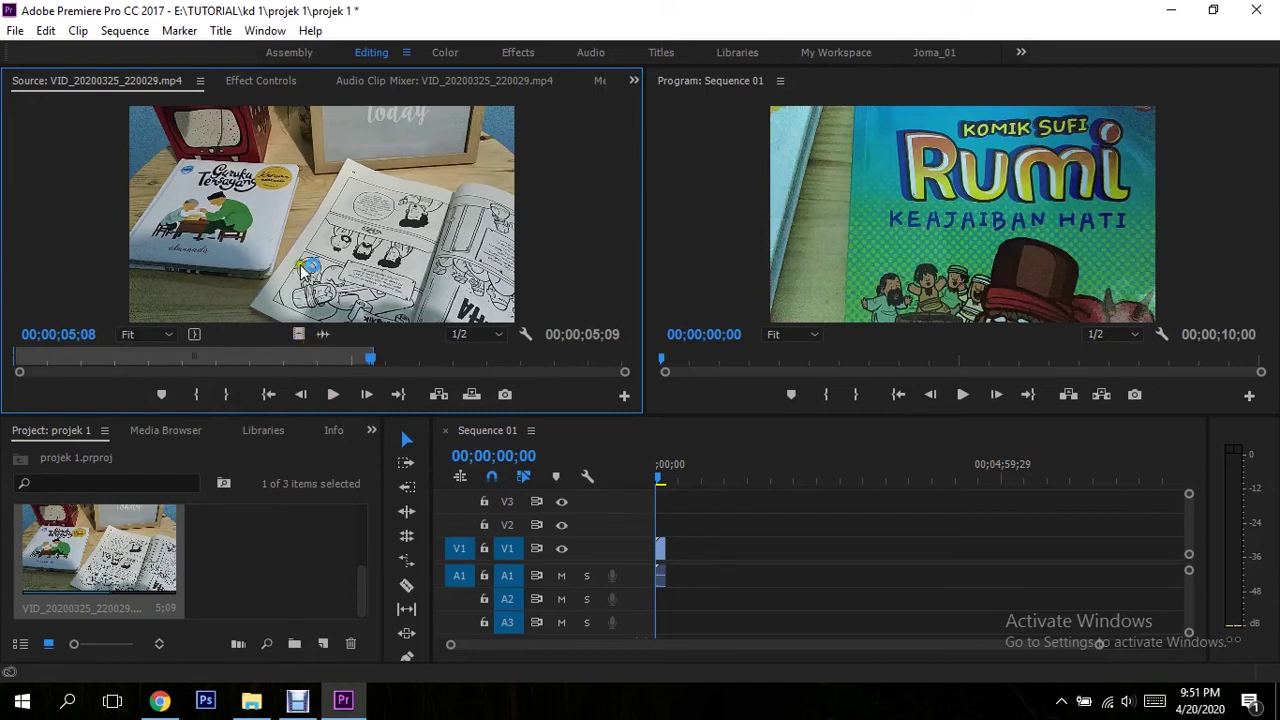
Place the marked section of VID_20200325_220029 directly after VID_20200325_220051 on track V1 of Sequence 01
left_click_drag(311, 243, 668, 549)
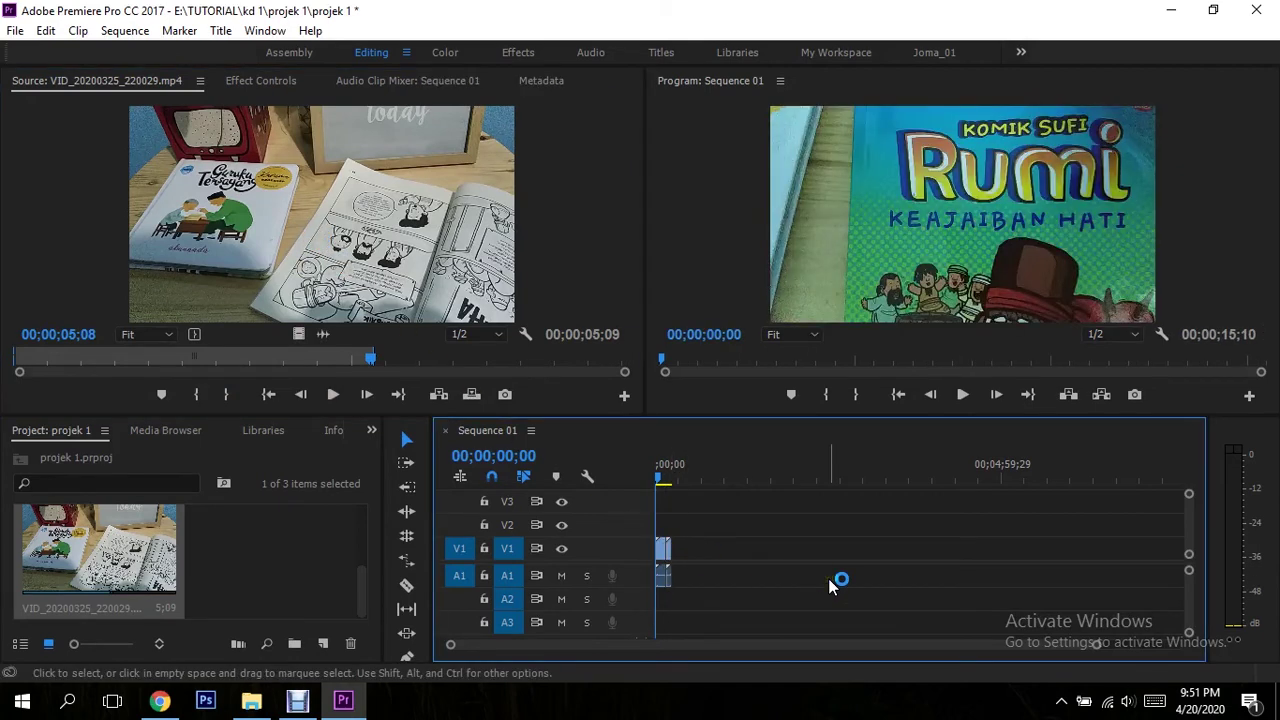
left_click(963, 393)
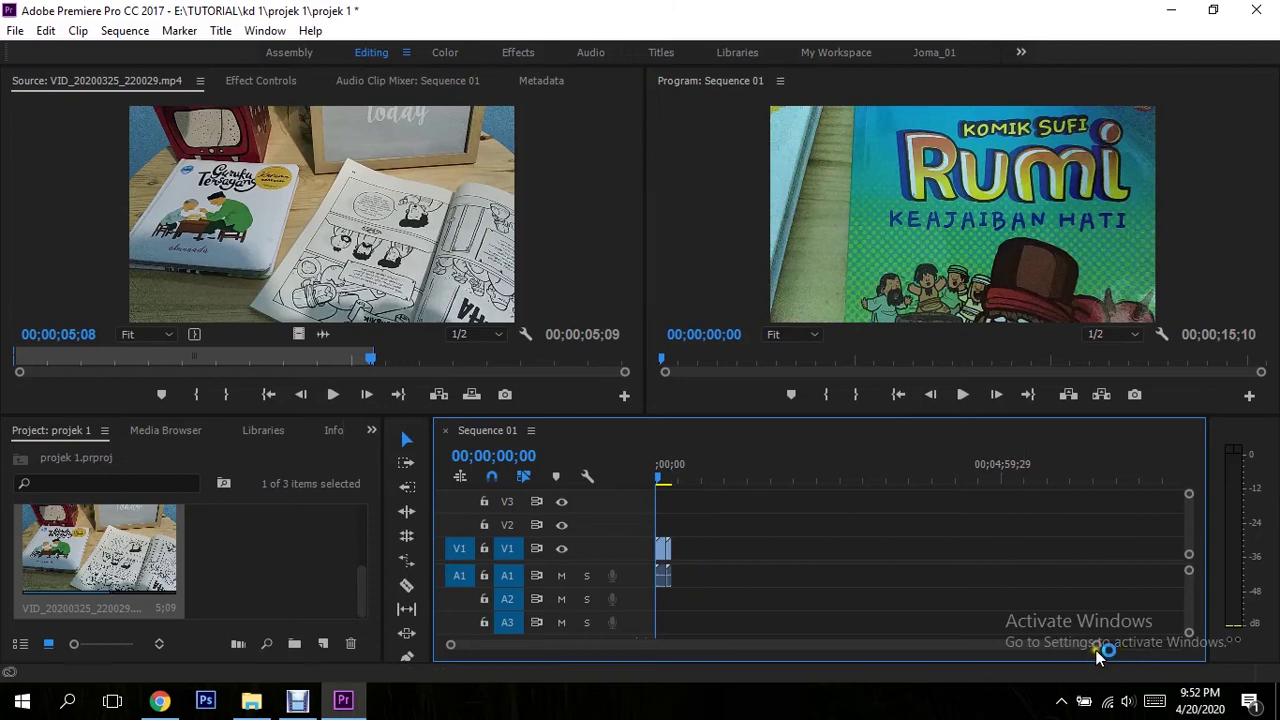
left_click_drag(1096, 644, 854, 659)
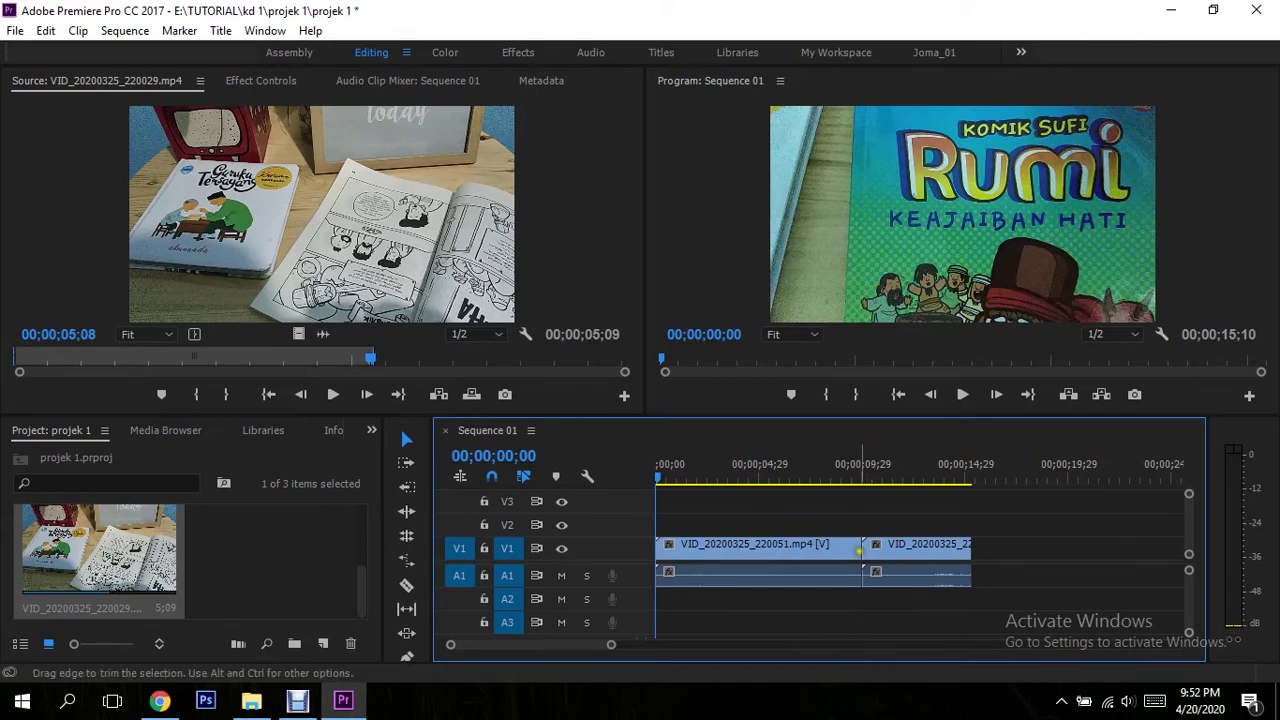
Play Sequence 01 to 00;00;08;04 and split VID_20200325_220051 there with the Razor tool
key("space")
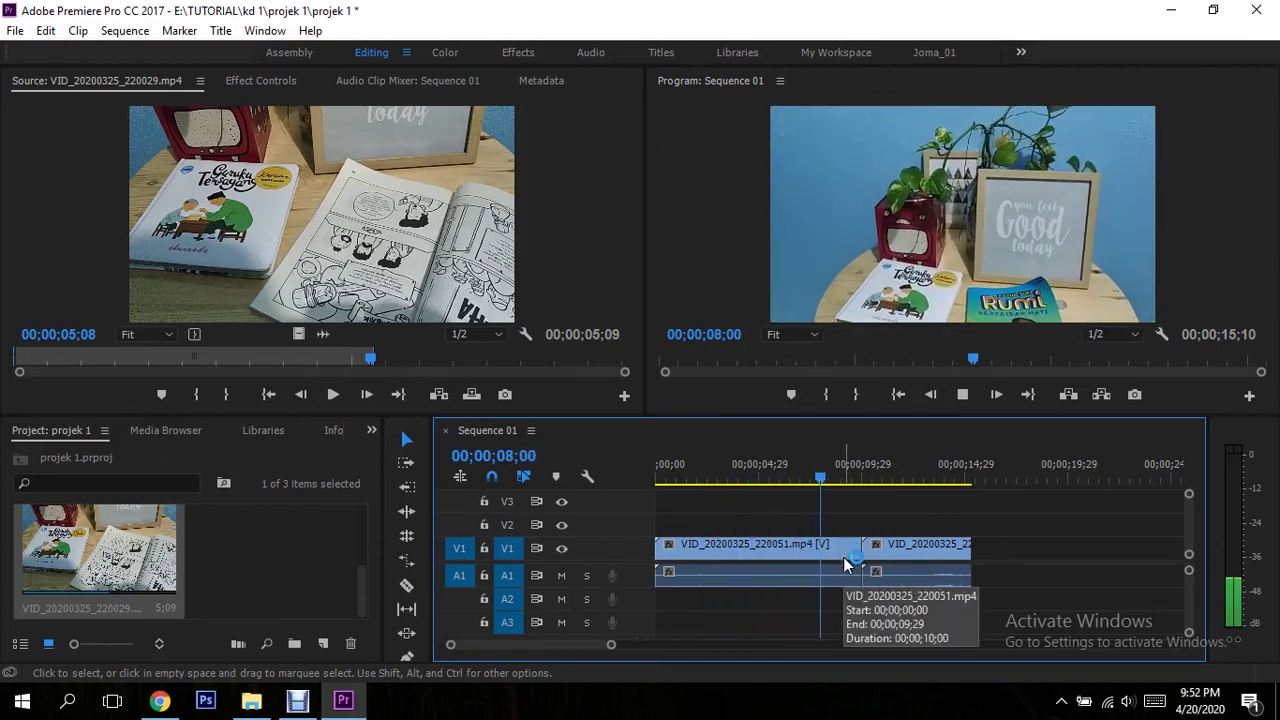
key("space")
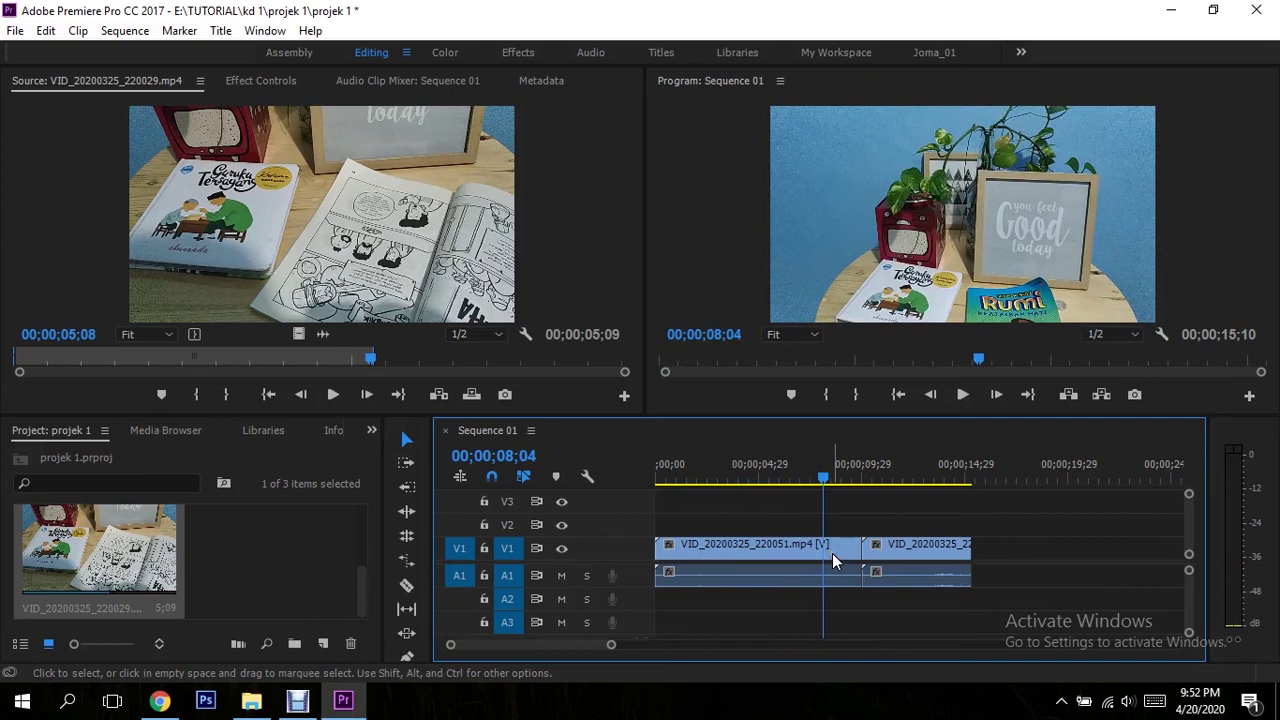
left_click(406, 586)
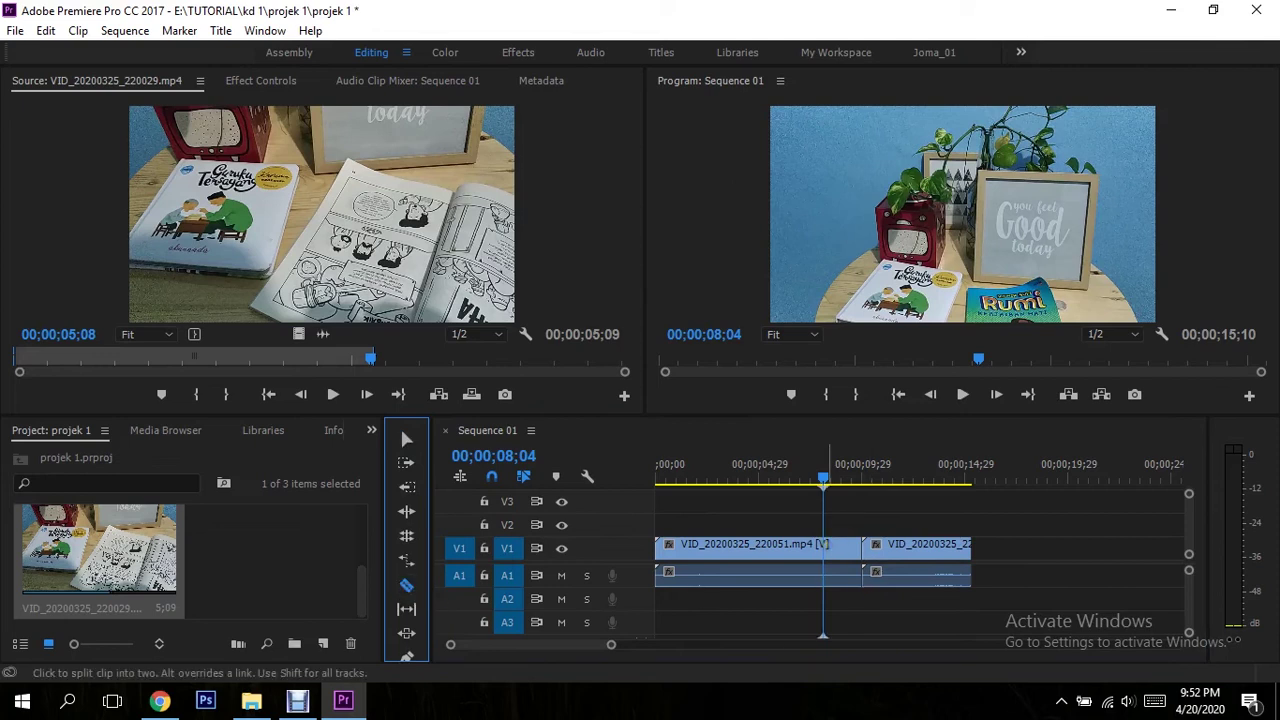
left_click(831, 548)
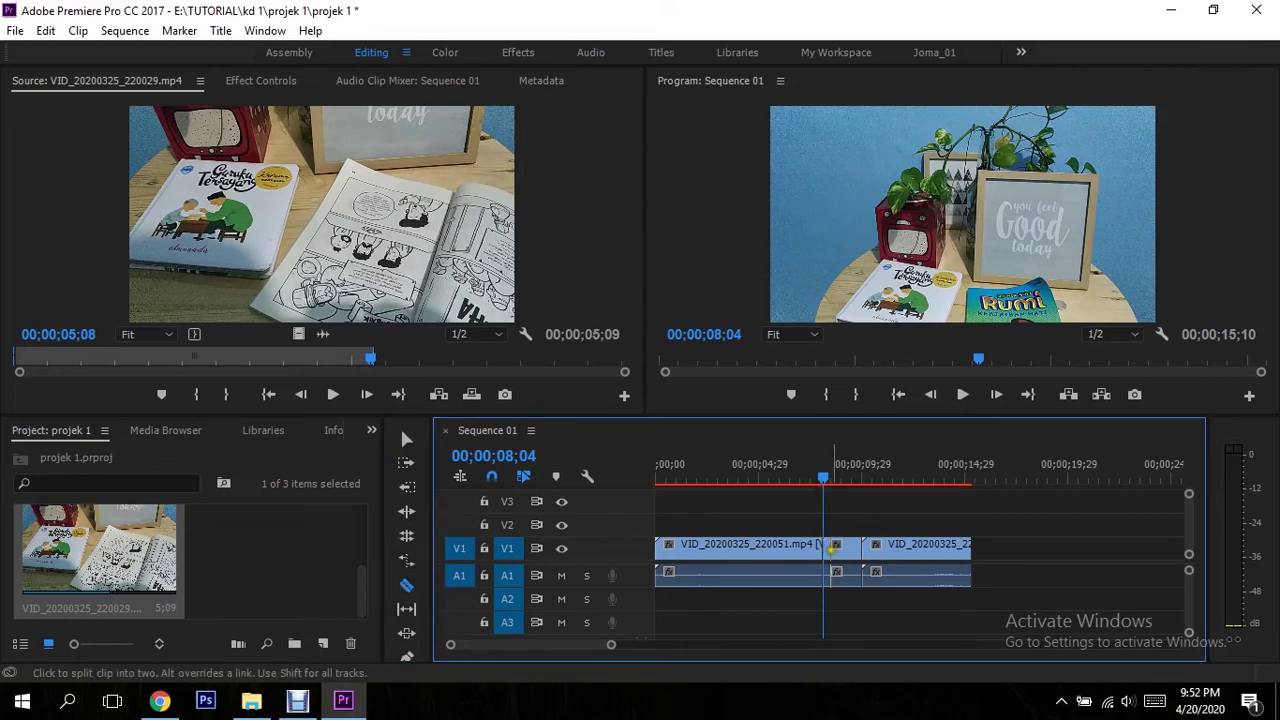
Try clearing the split-off end of VID_20200325_220051 and moving VID_20200325_220029 over to close the gap, and undo both edits
right_click(837, 547)
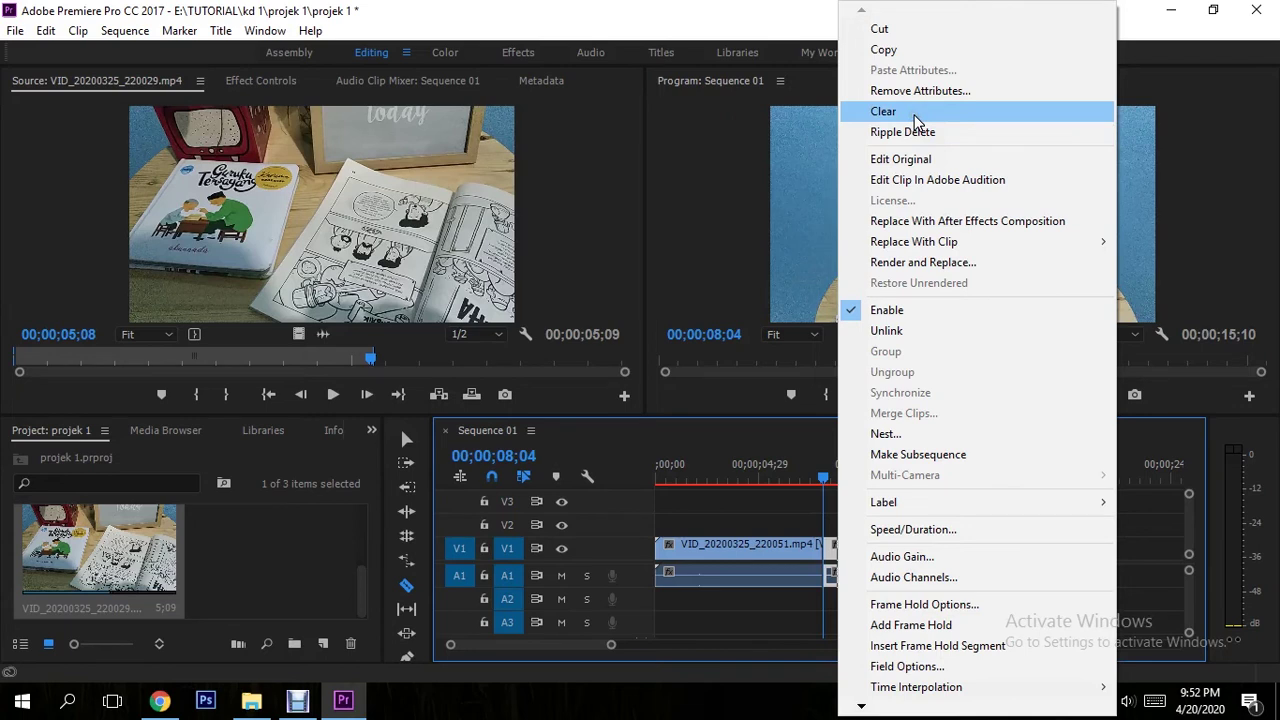
left_click(883, 111)
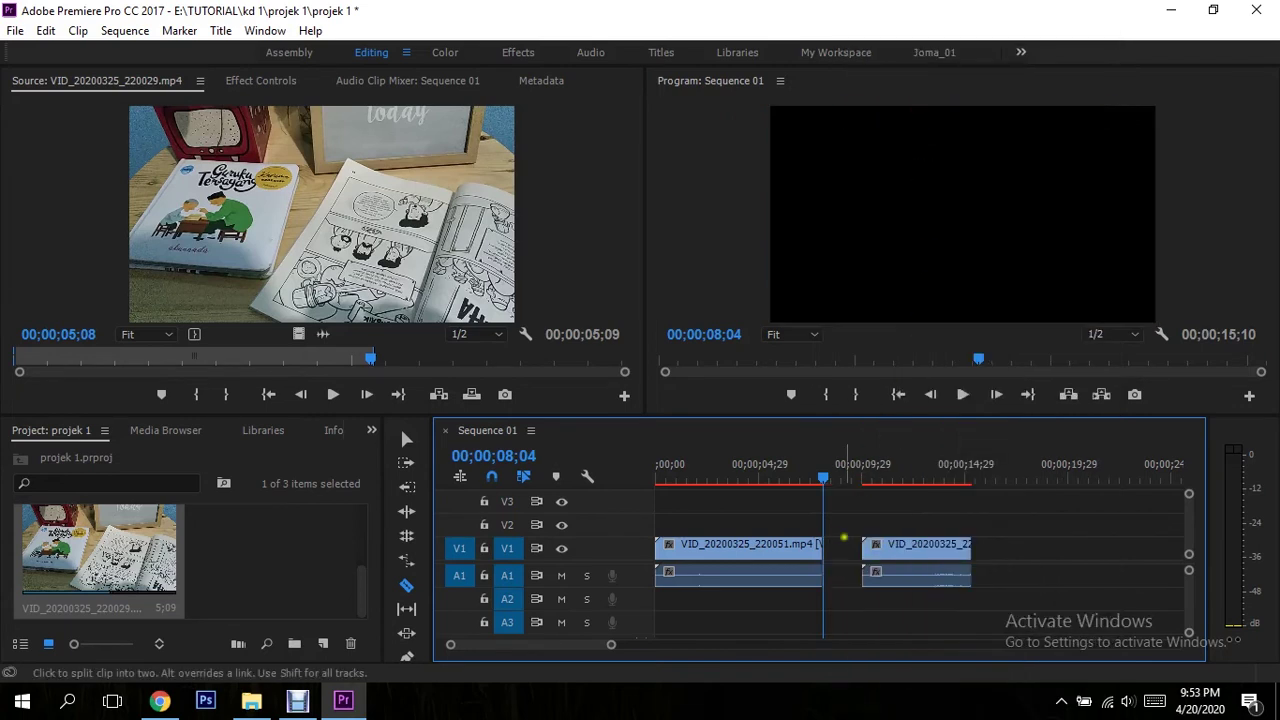
left_click(406, 439)
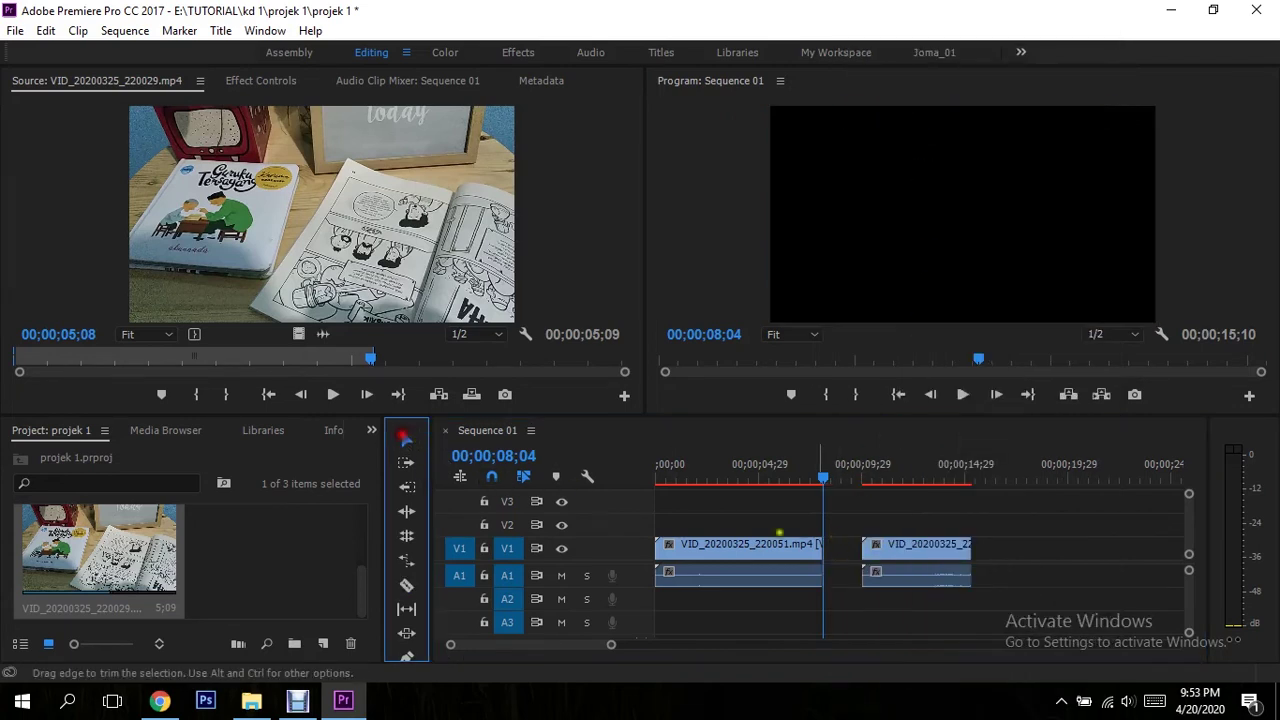
mouse_move(914, 560)
left_mouse_down()
mouse_move(935, 566)
mouse_move(924, 549)
mouse_move(890, 556)
left_mouse_up()
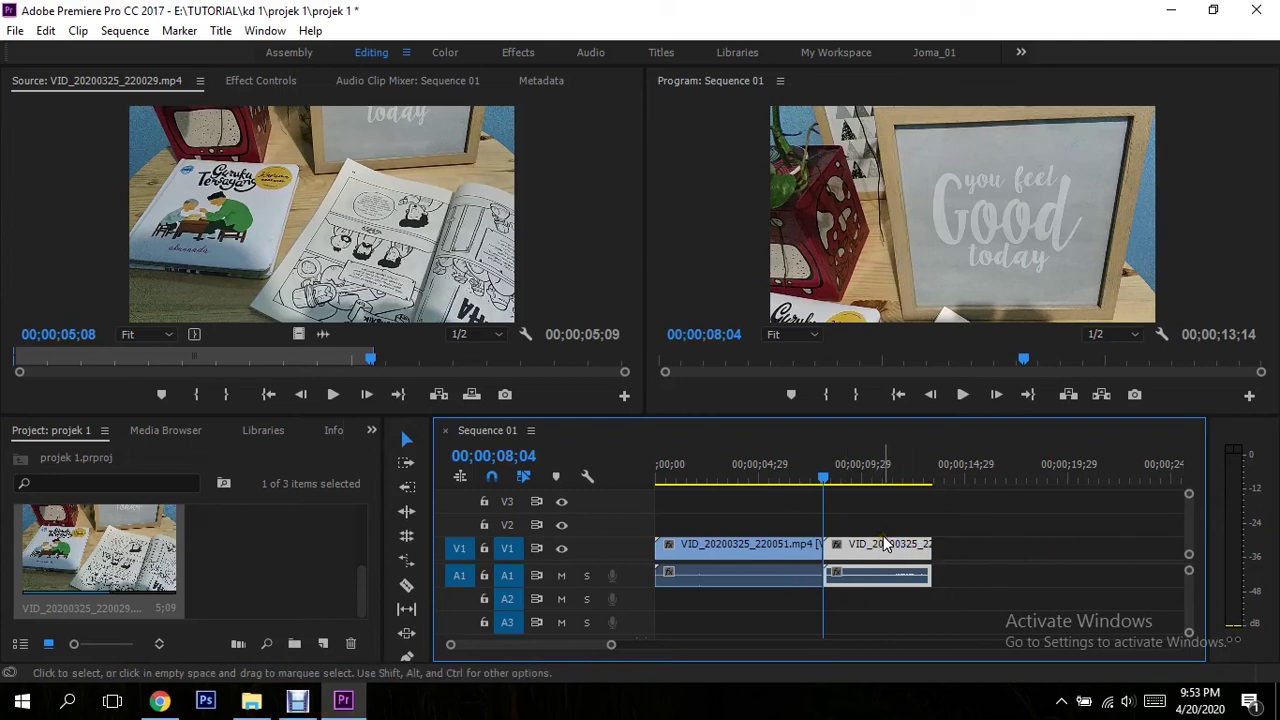
left_click_drag(884, 544, 922, 544)
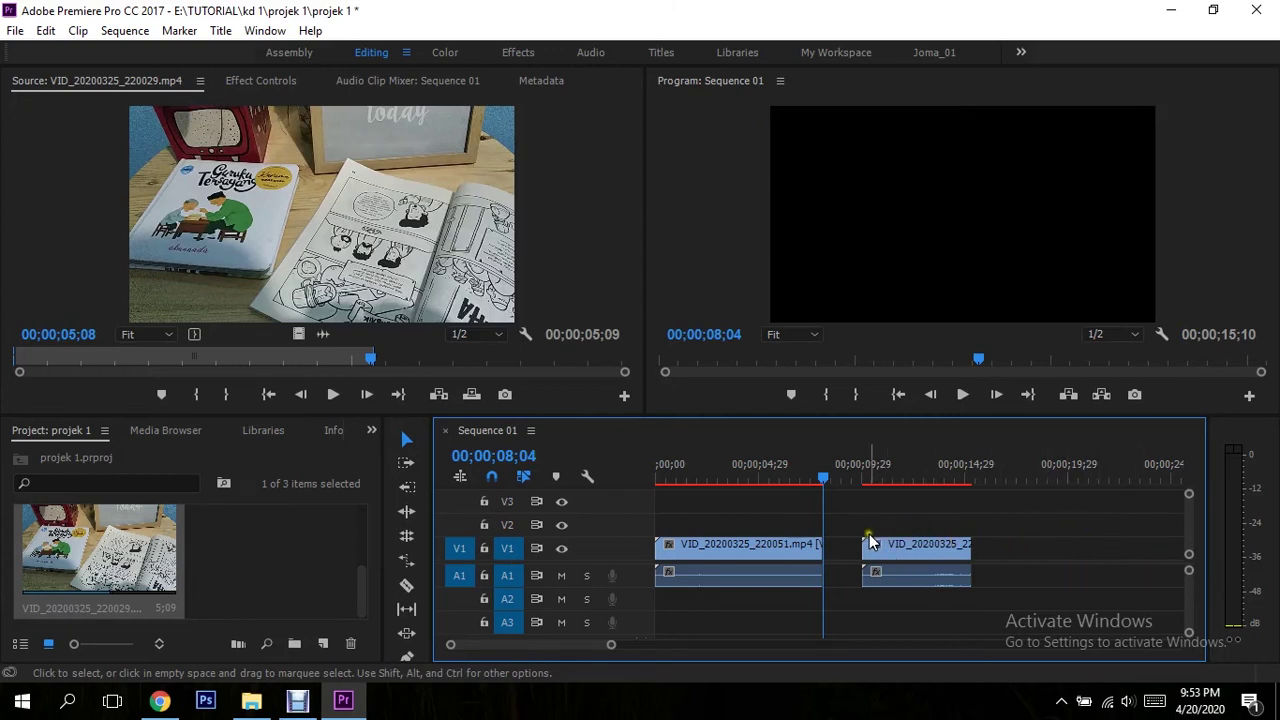
key("ctrl+z")
Ripple delete the split-off end piece of VID_20200325_220051 between the two remaining clips on V1
left_click(843, 552)
right_click(842, 550)
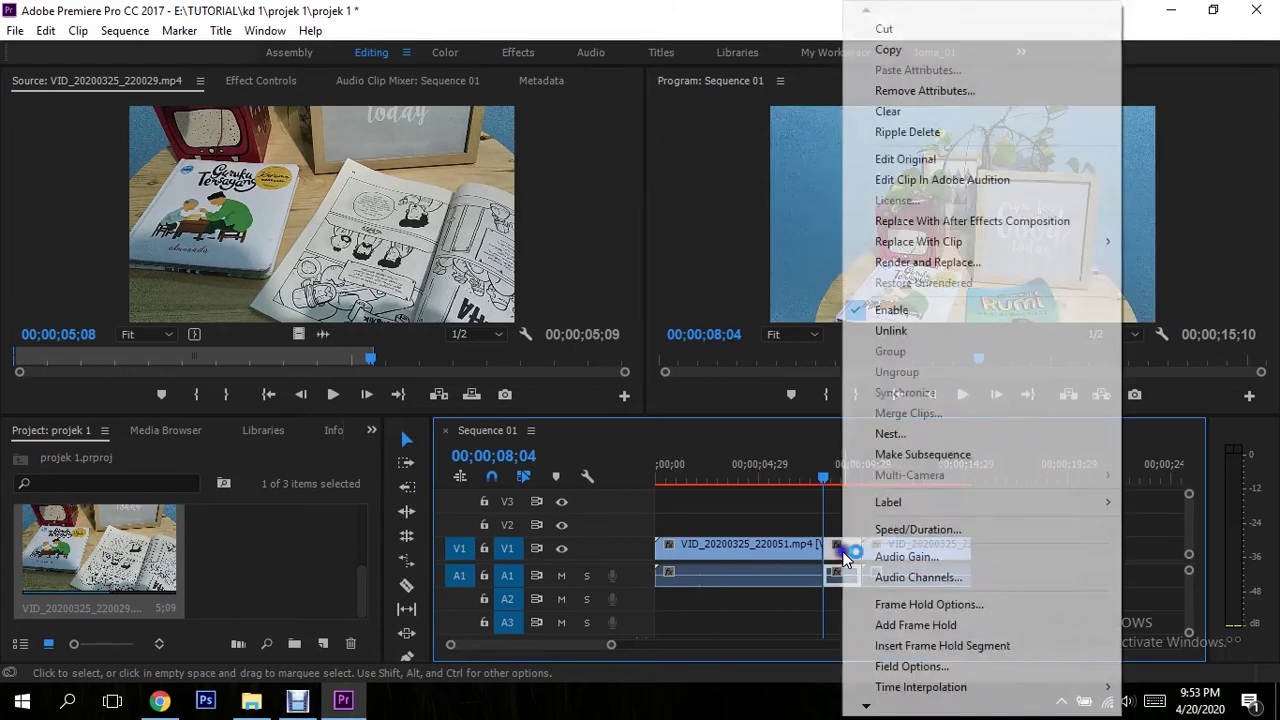
left_click(936, 134)
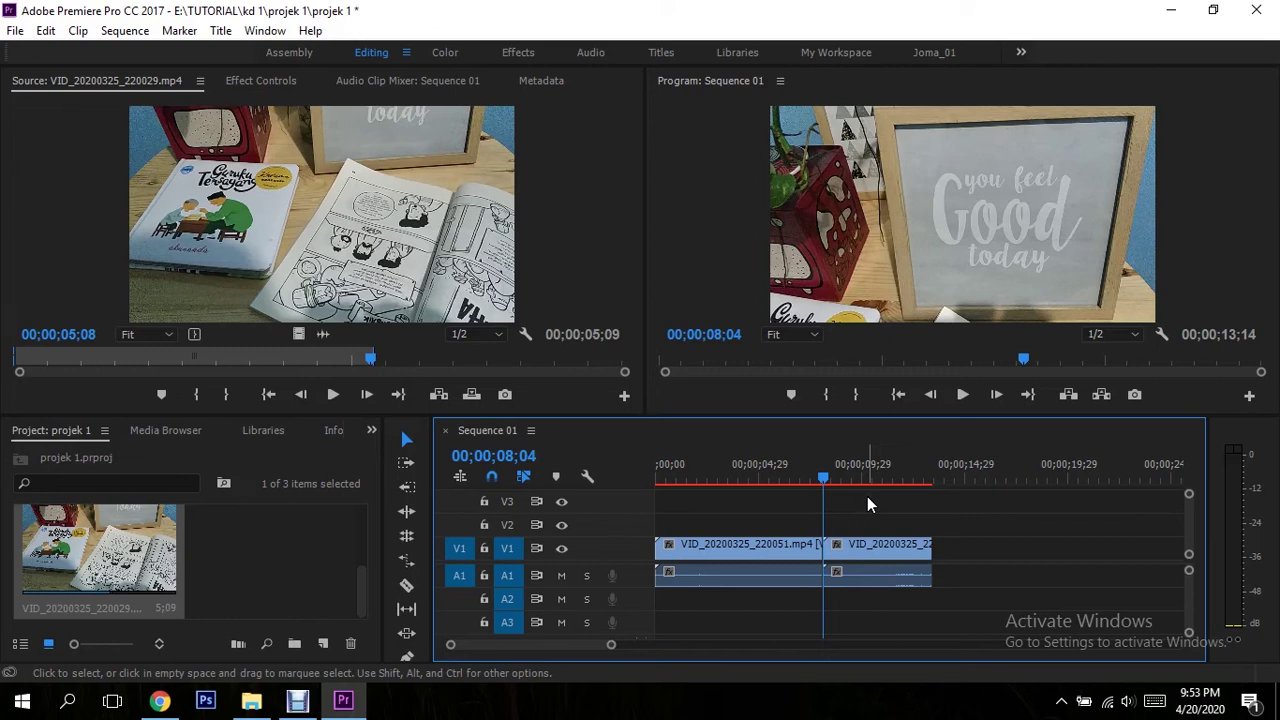
Open the Effects panel and expand the Video Transitions category
left_click_drag(825, 478, 686, 529)
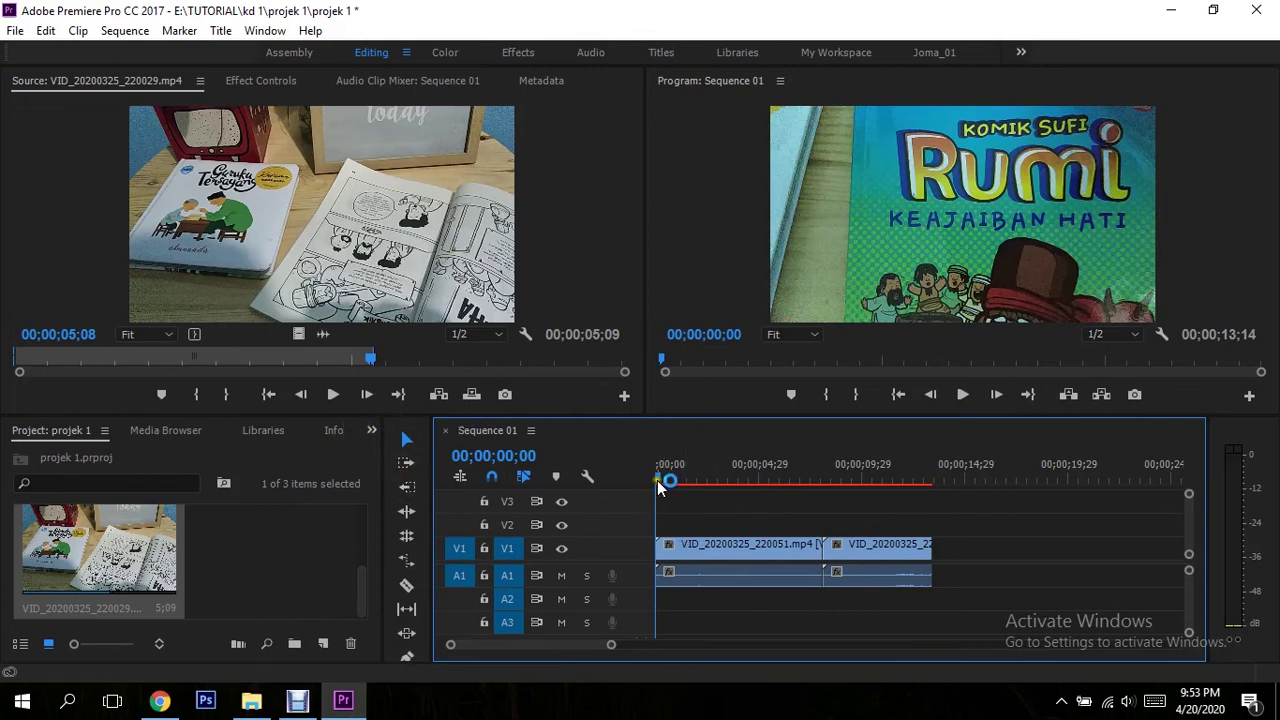
left_click(336, 441)
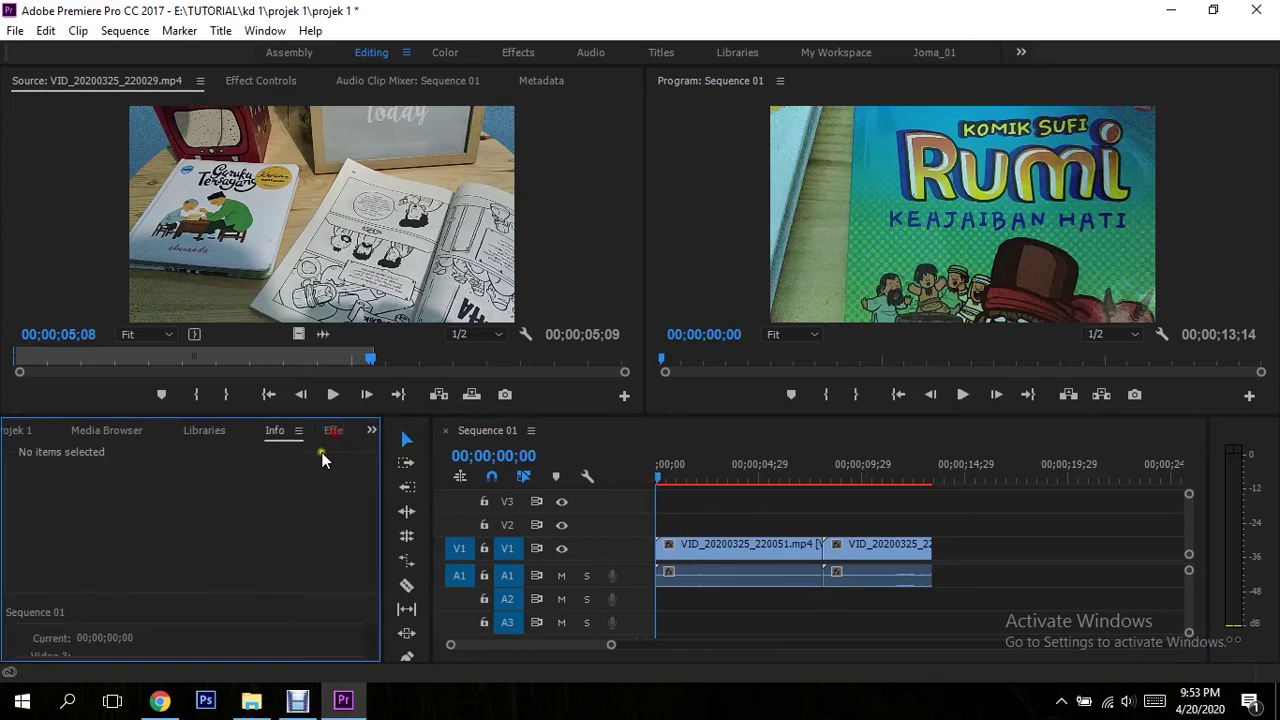
left_click(330, 436)
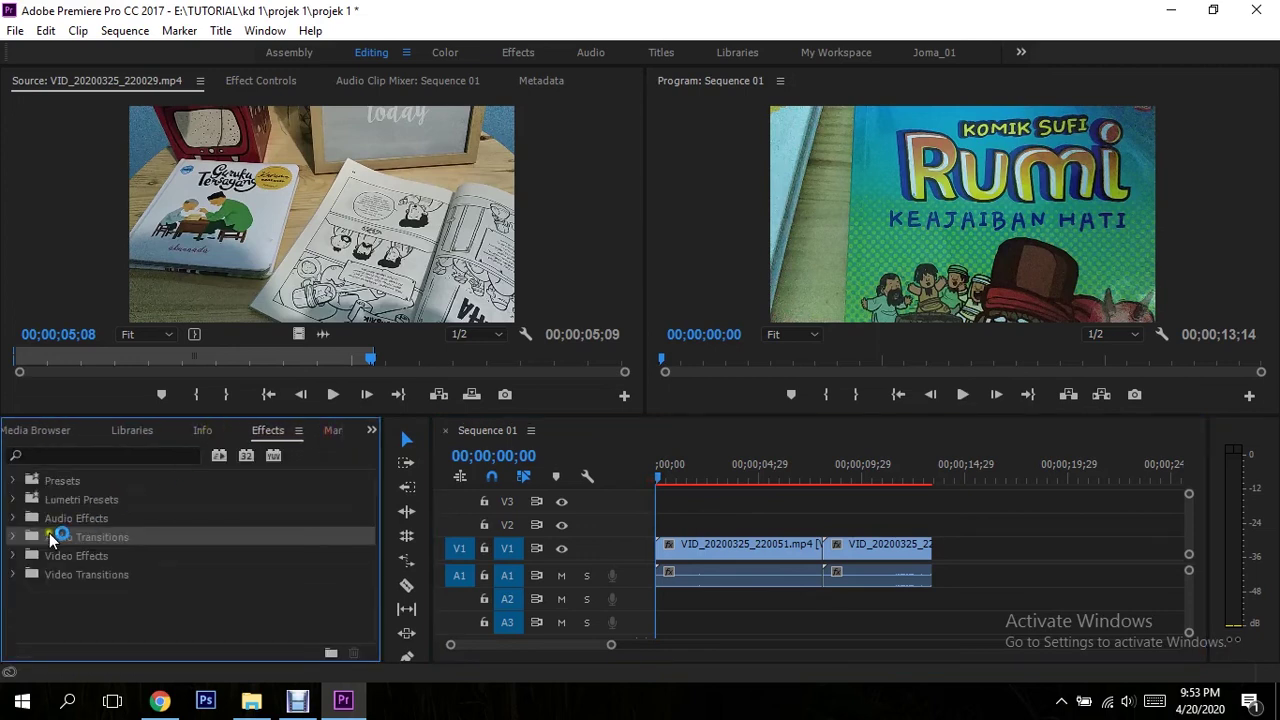
left_click_drag(668, 478, 815, 509)
left_click(283, 432)
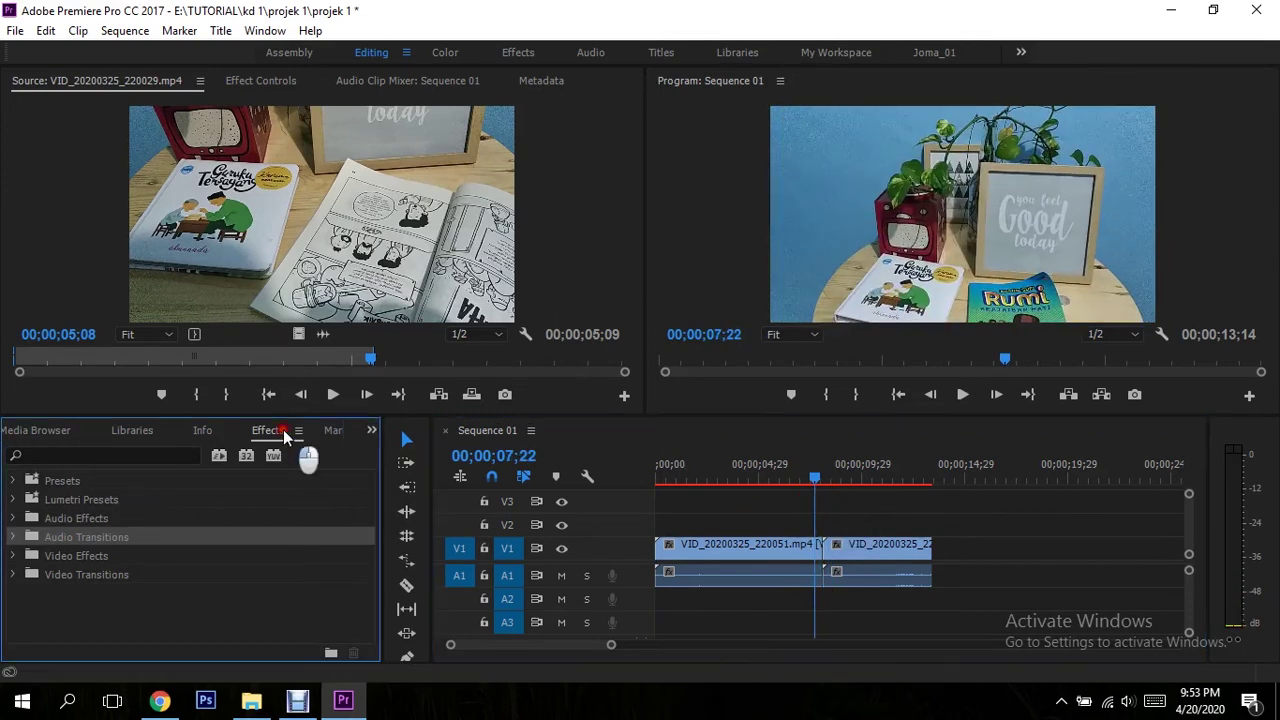
left_click(75, 556)
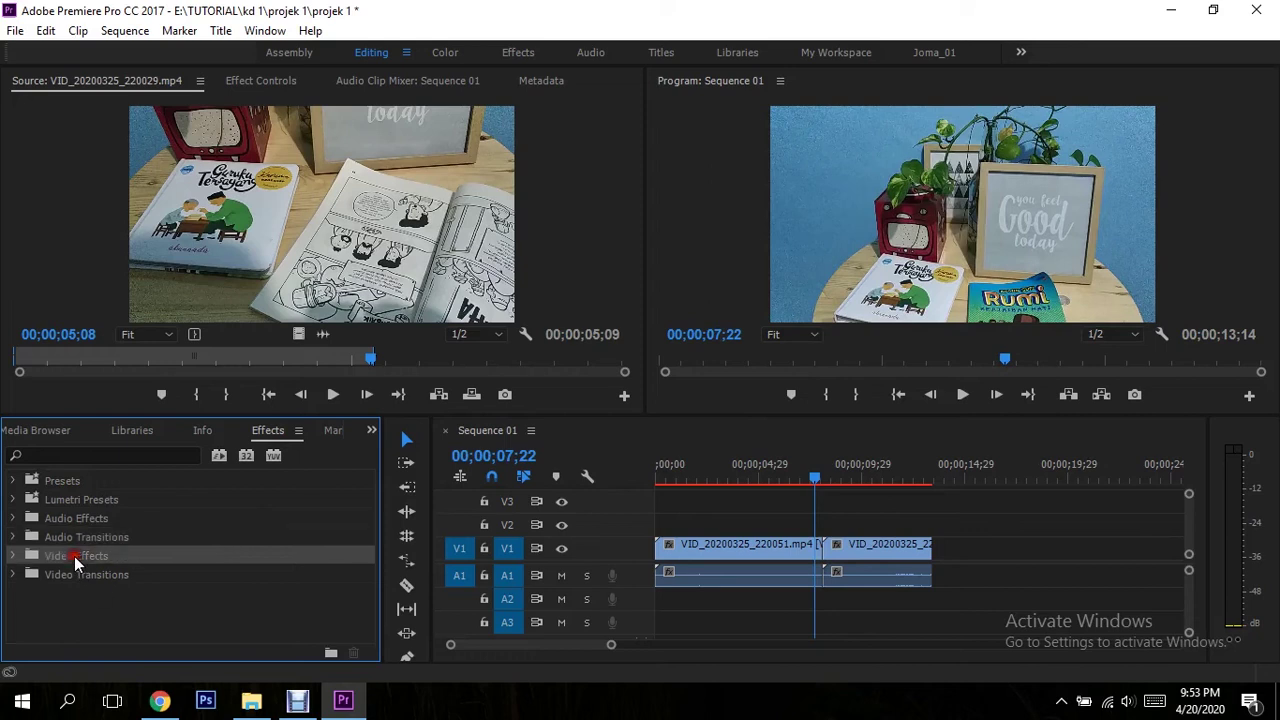
left_click(76, 520)
left_click(79, 540)
left_click(13, 574)
scroll(61, 579, "down", 2)
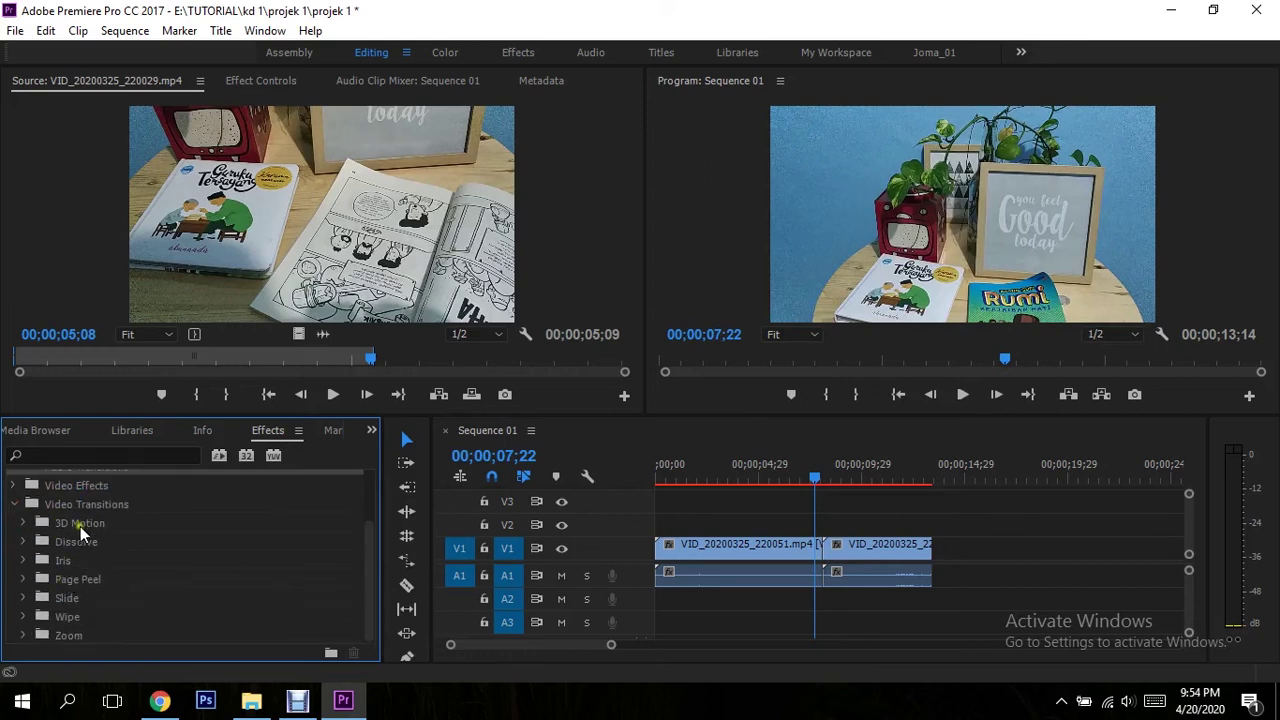
Apply the Push transition from the Slide group to the start of VID_20200325_220051 and preview it from the sequence start
left_click(78, 617)
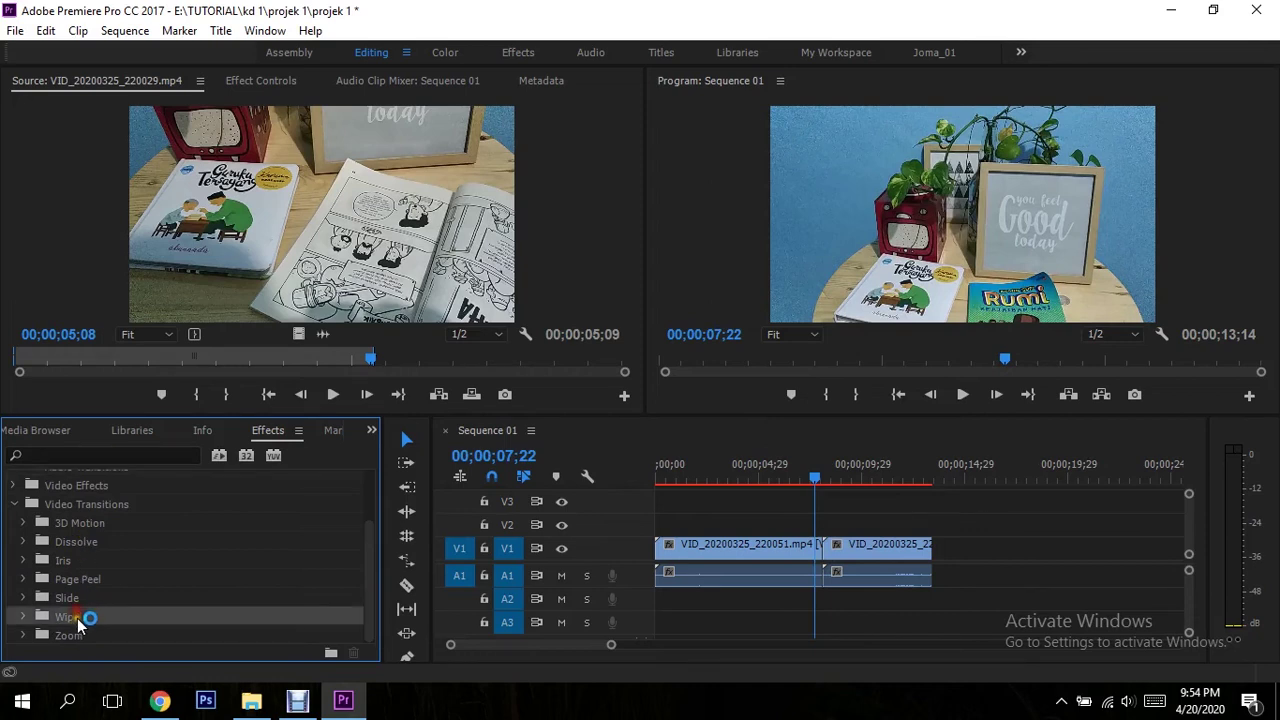
left_click(88, 594)
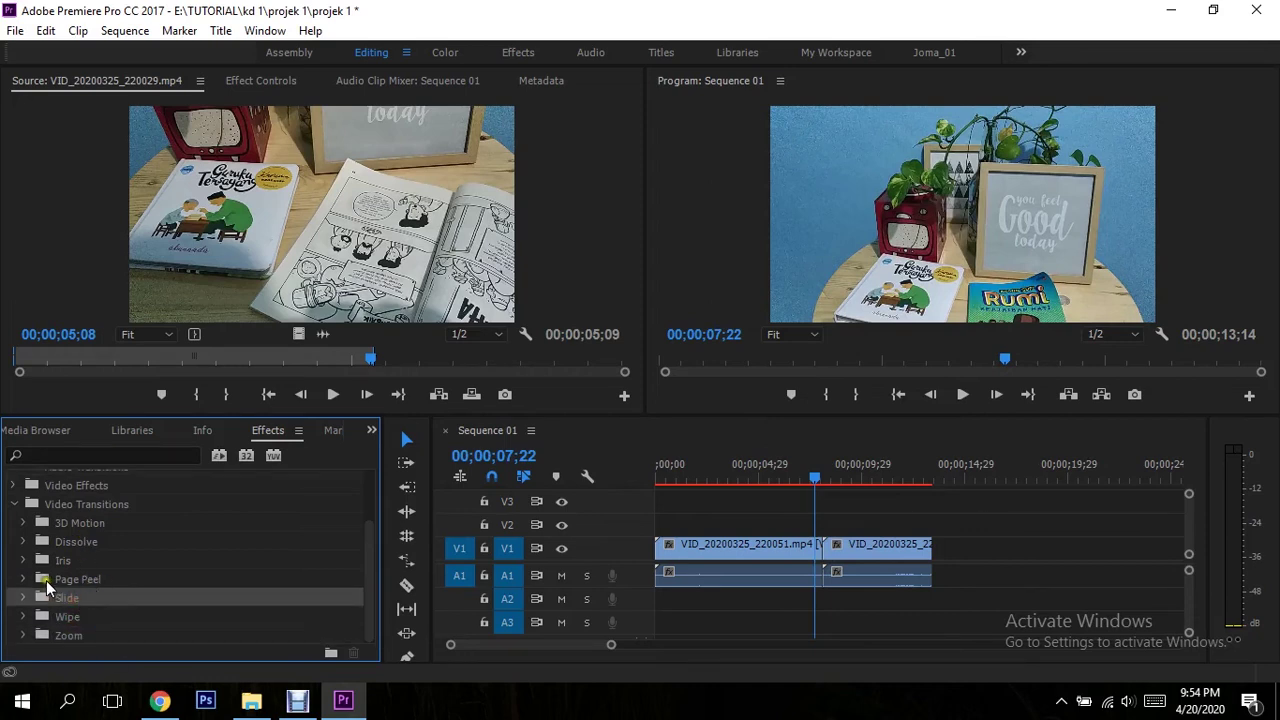
left_click(20, 598)
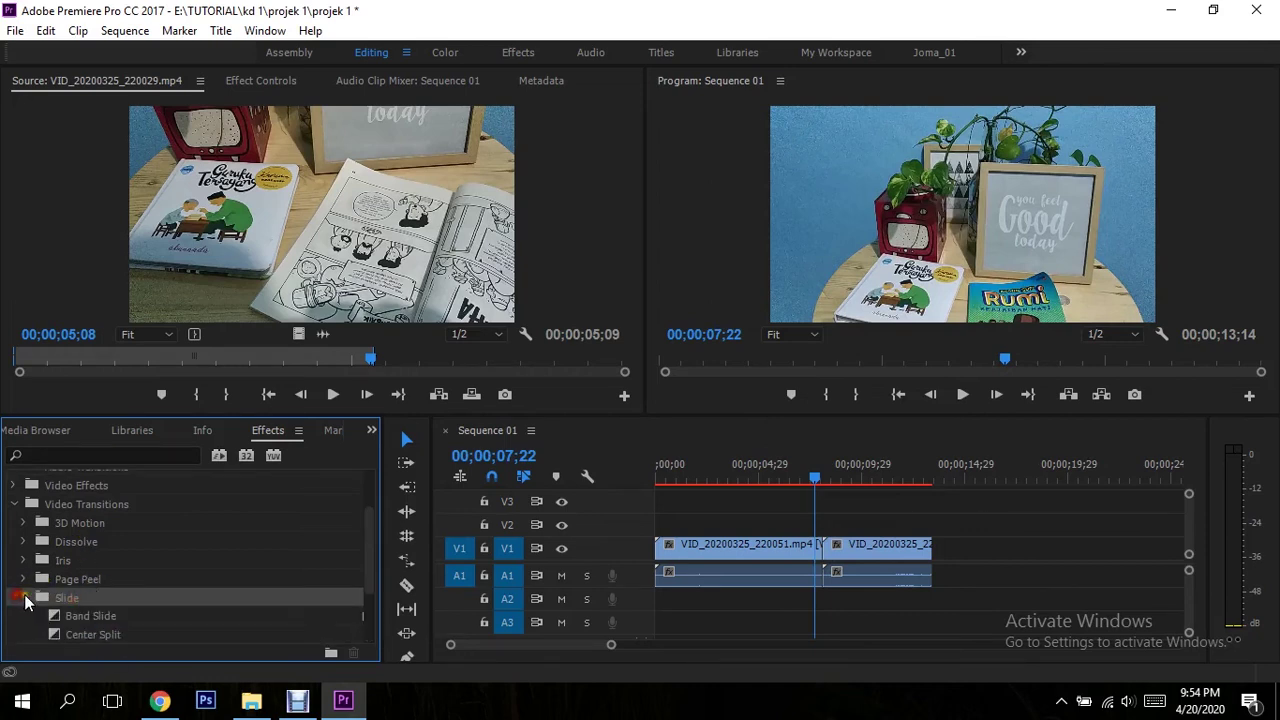
scroll(57, 597, "down", 2)
left_click_drag(97, 566, 488, 560)
left_click_drag(630, 556, 678, 546)
key("Home")
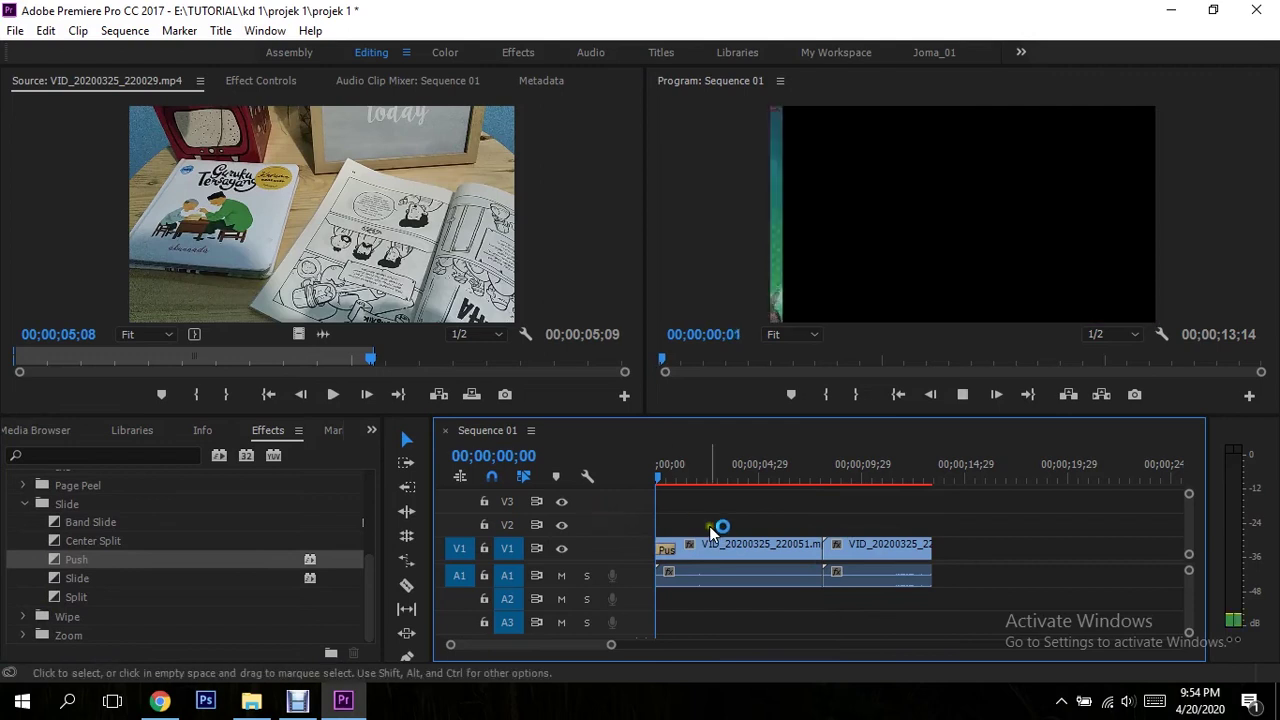
key("space")
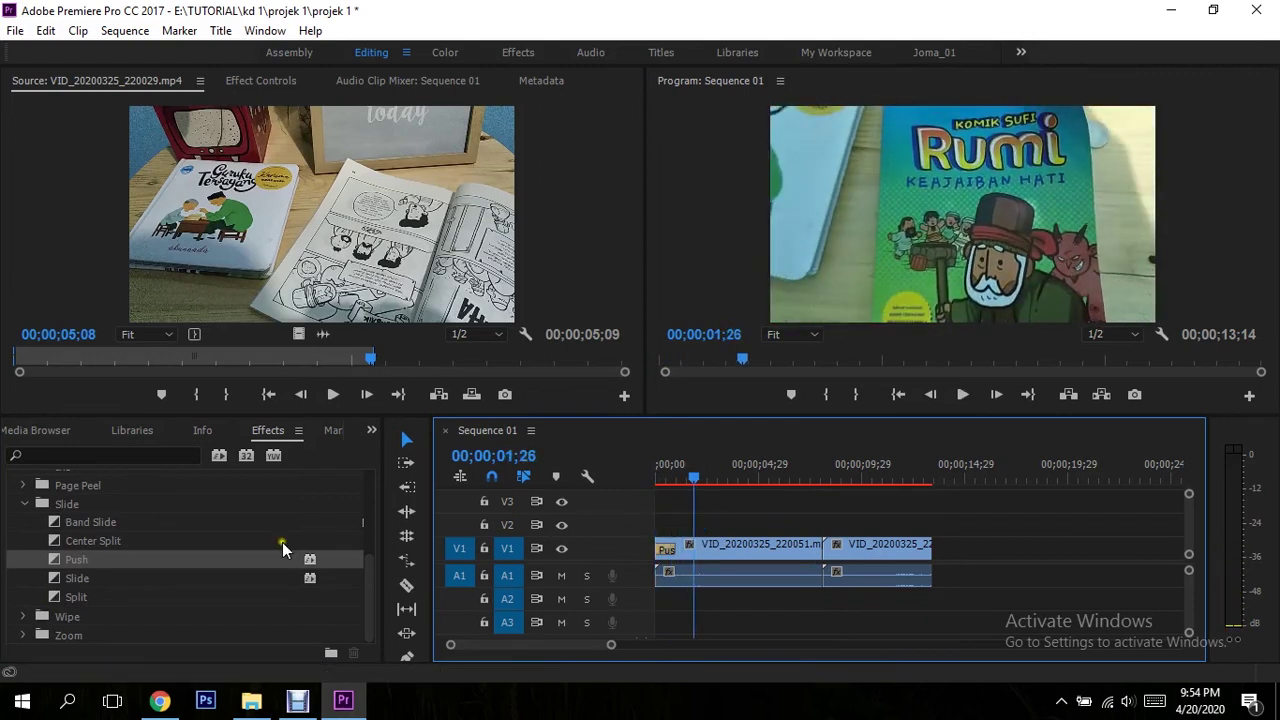
Apply the Barn Doors transition from the Wipe group to the start of VID_20200325_220051 and preview it
left_click(23, 616)
left_click(108, 546)
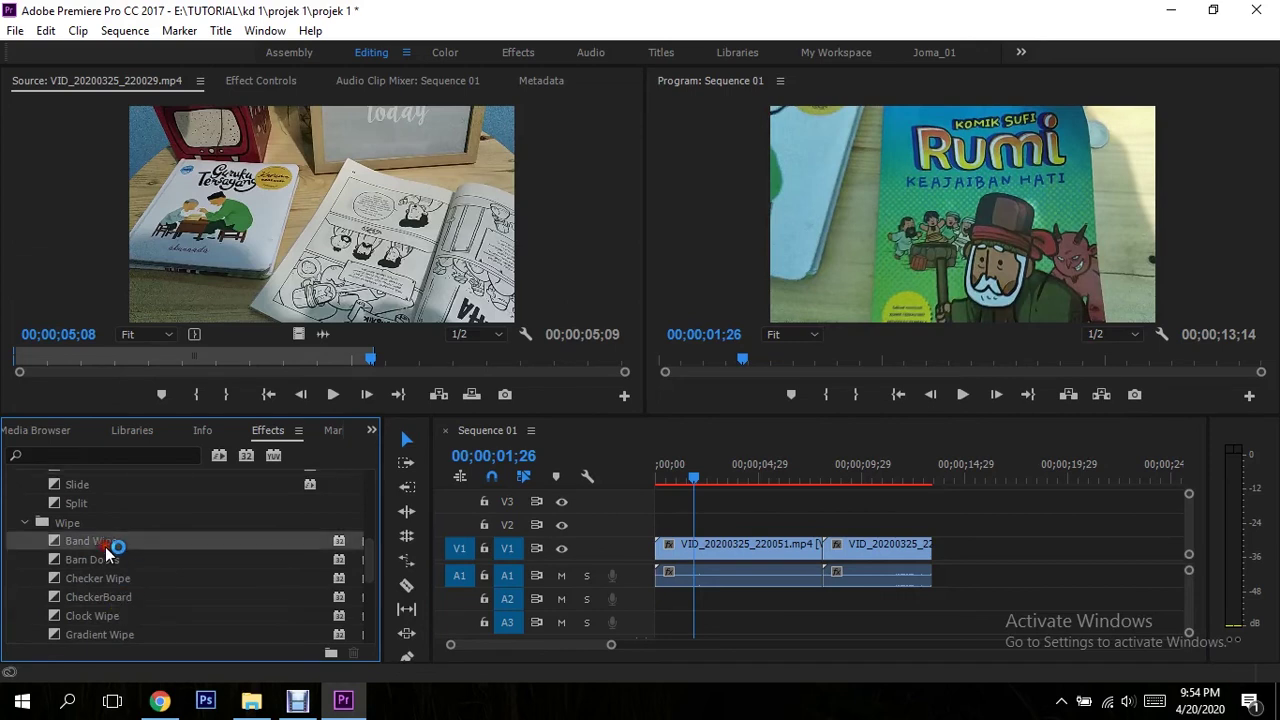
left_click(102, 560)
left_click_drag(91, 559, 664, 548)
left_click_drag(700, 484, 640, 486)
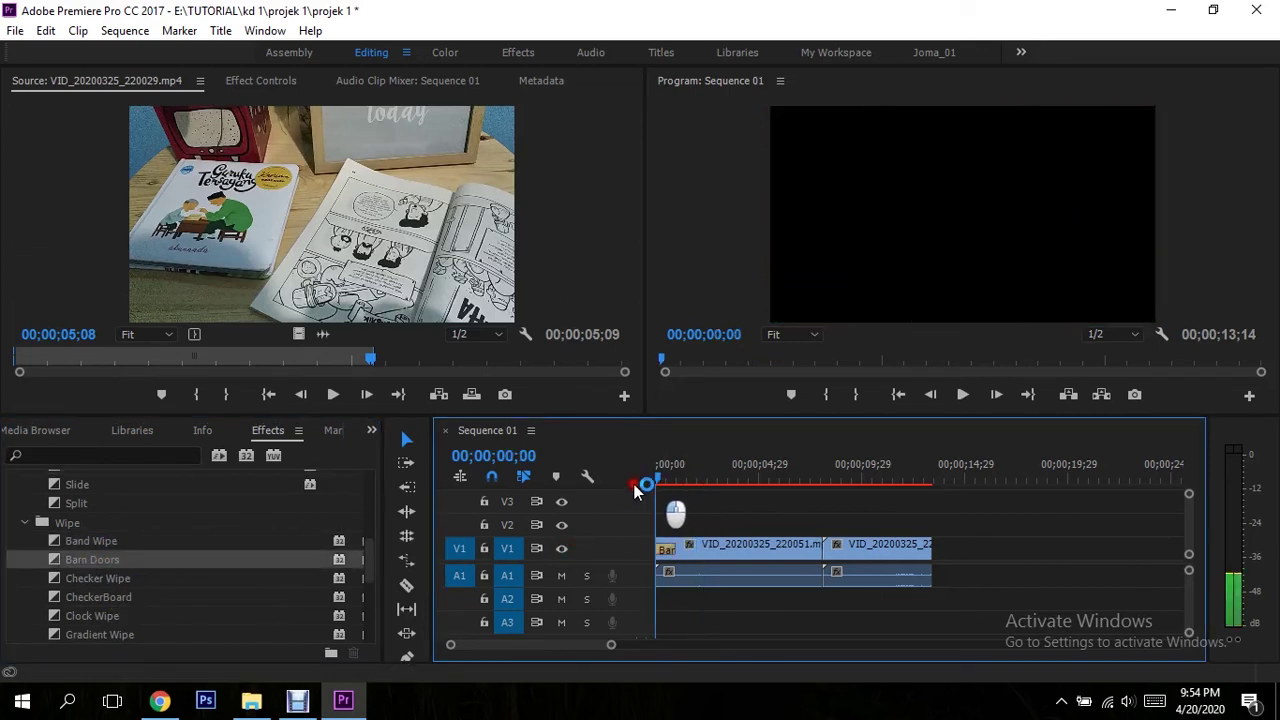
key("space")
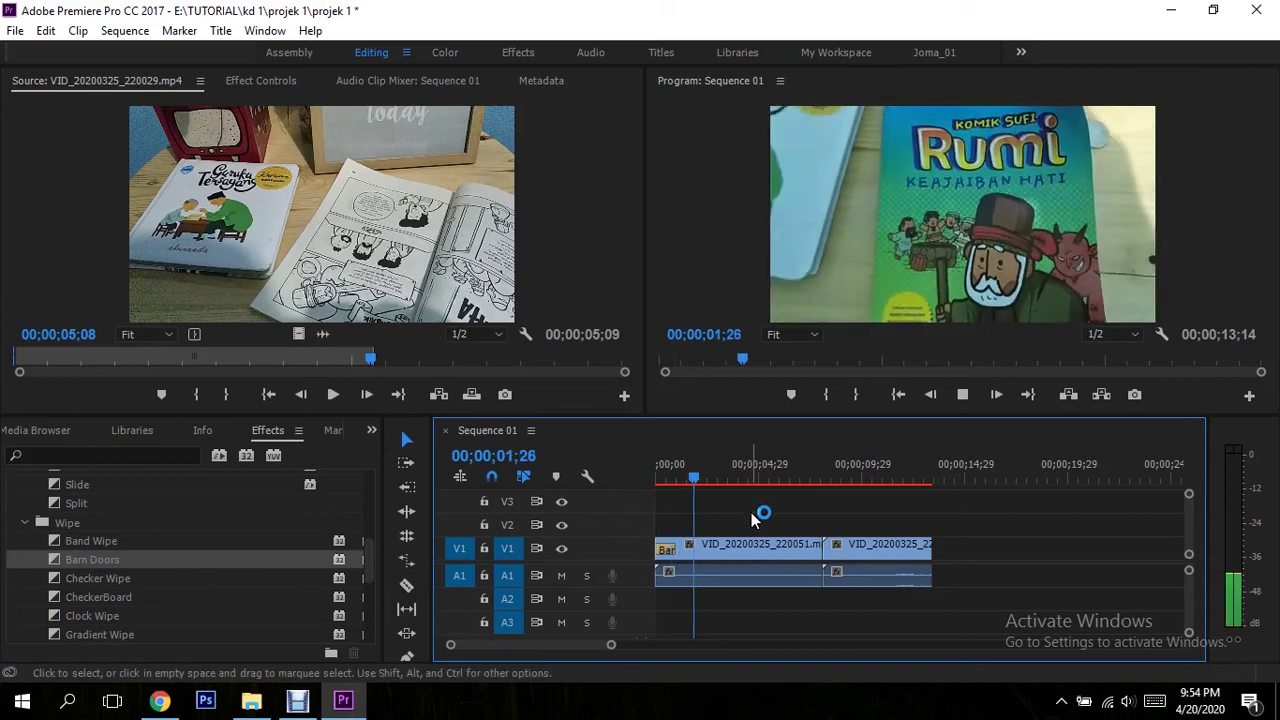
Apply the Cross Dissolve transition from the Dissolve group at the cut into VID_20200325_220029 and preview it
scroll(199, 580, "up", 5)
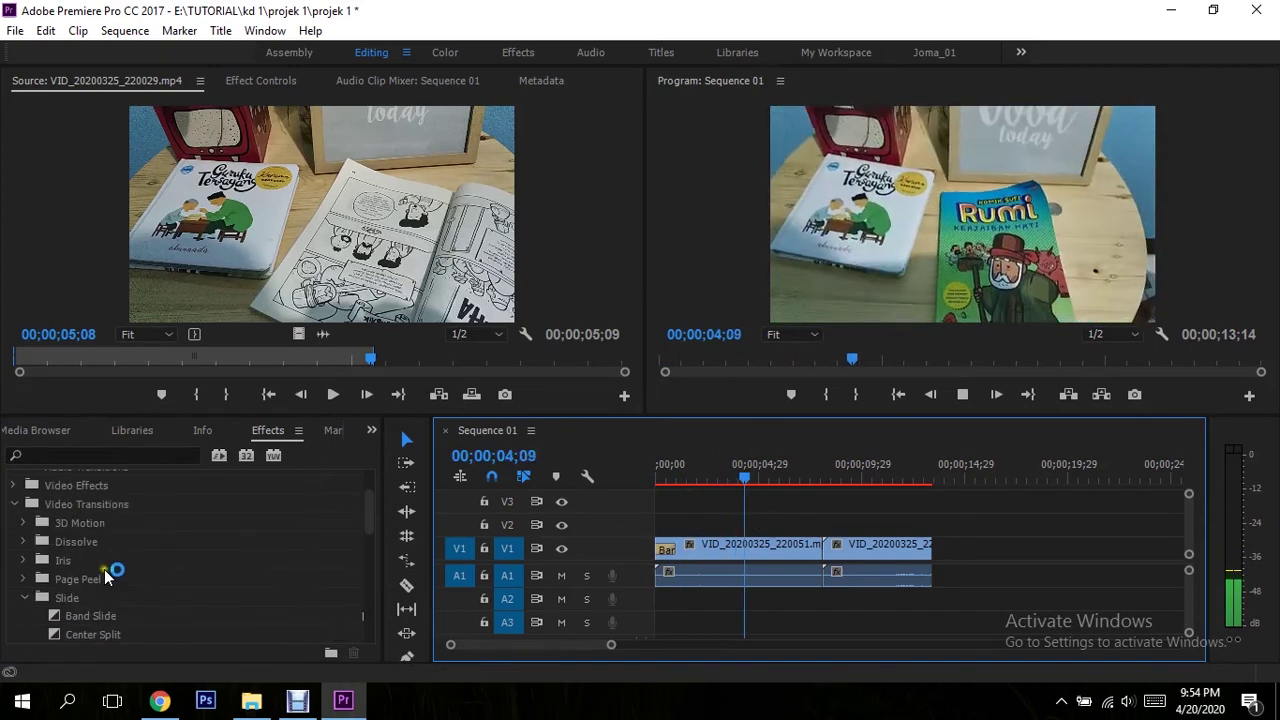
left_click(22, 541)
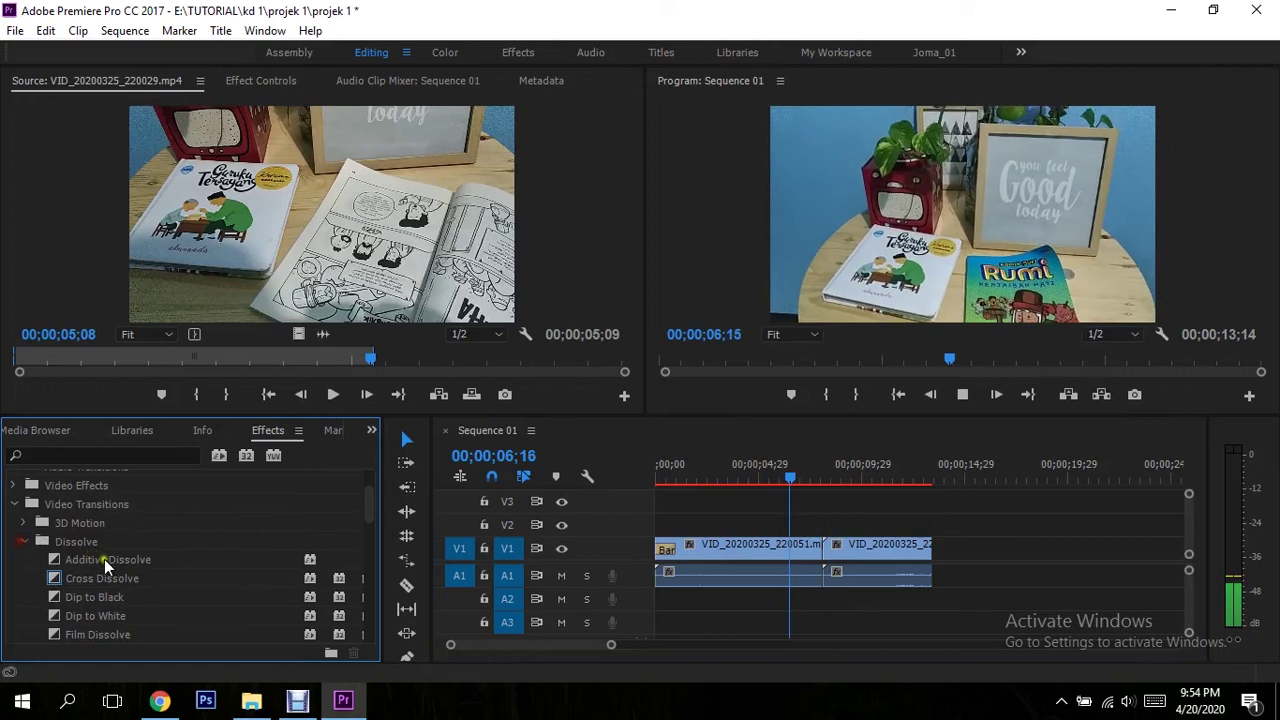
key("space")
scroll(111, 555, "down", 1)
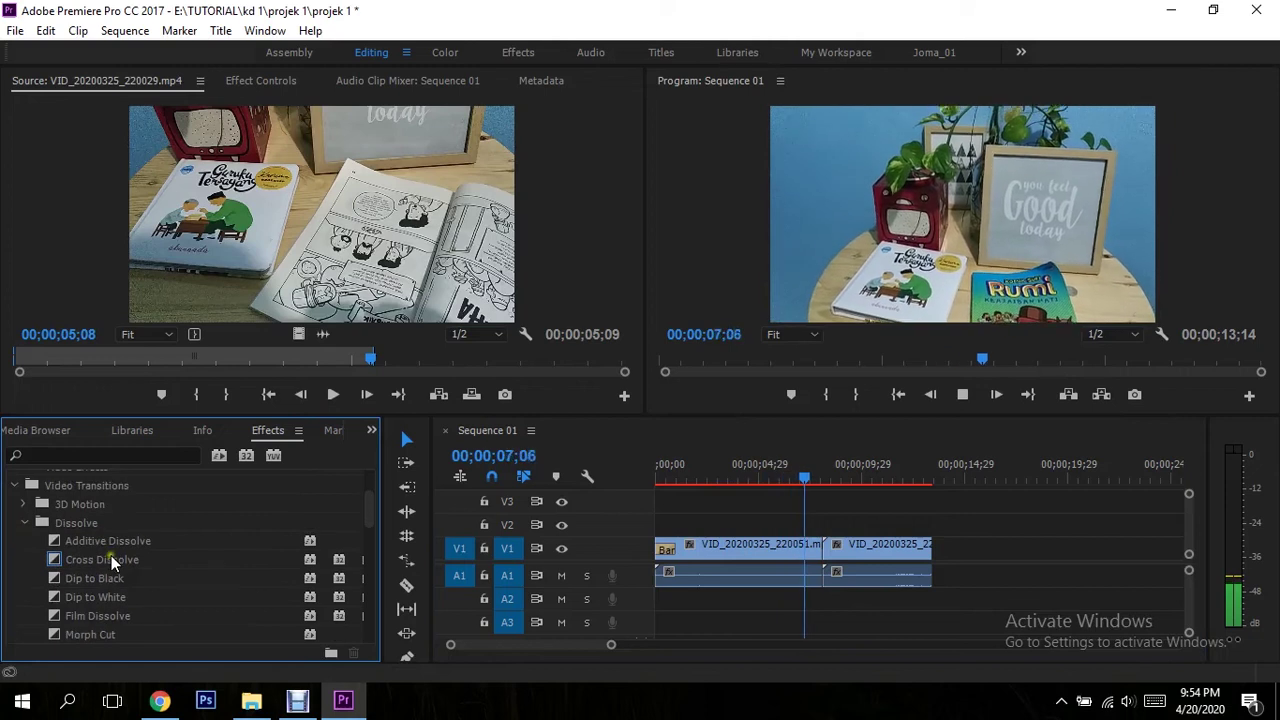
left_click(110, 556)
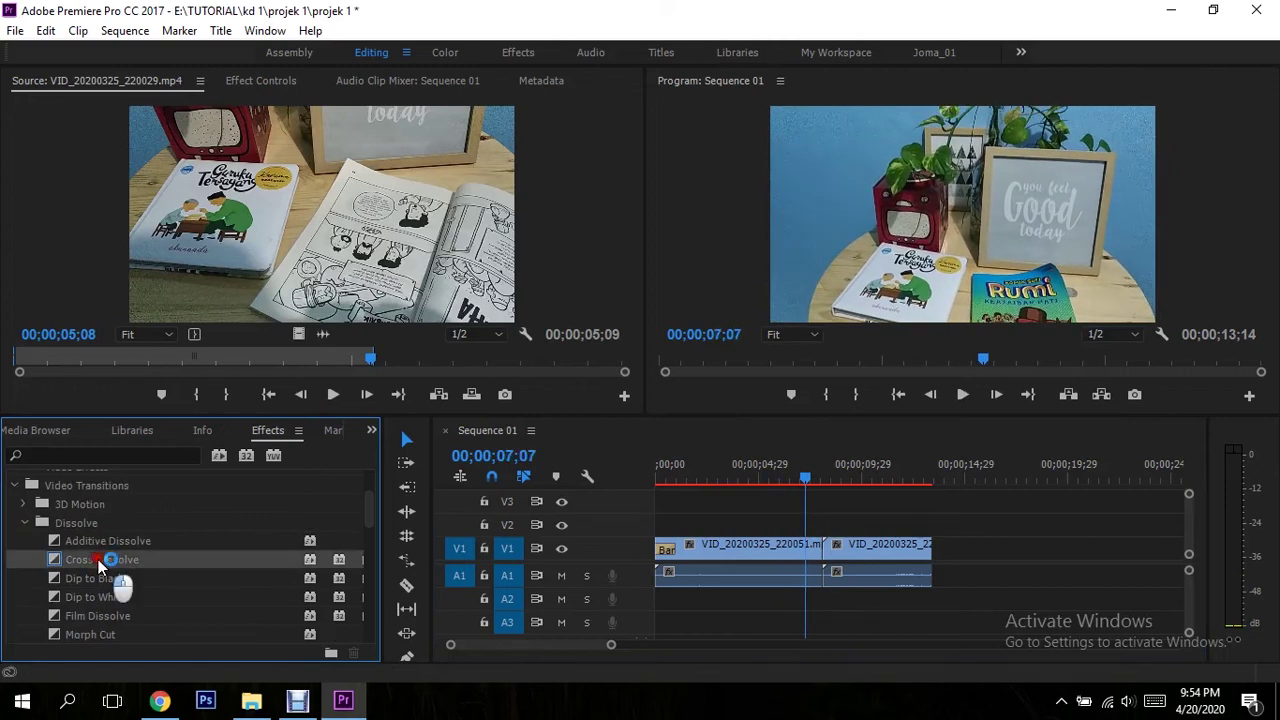
left_click_drag(98, 559, 818, 548)
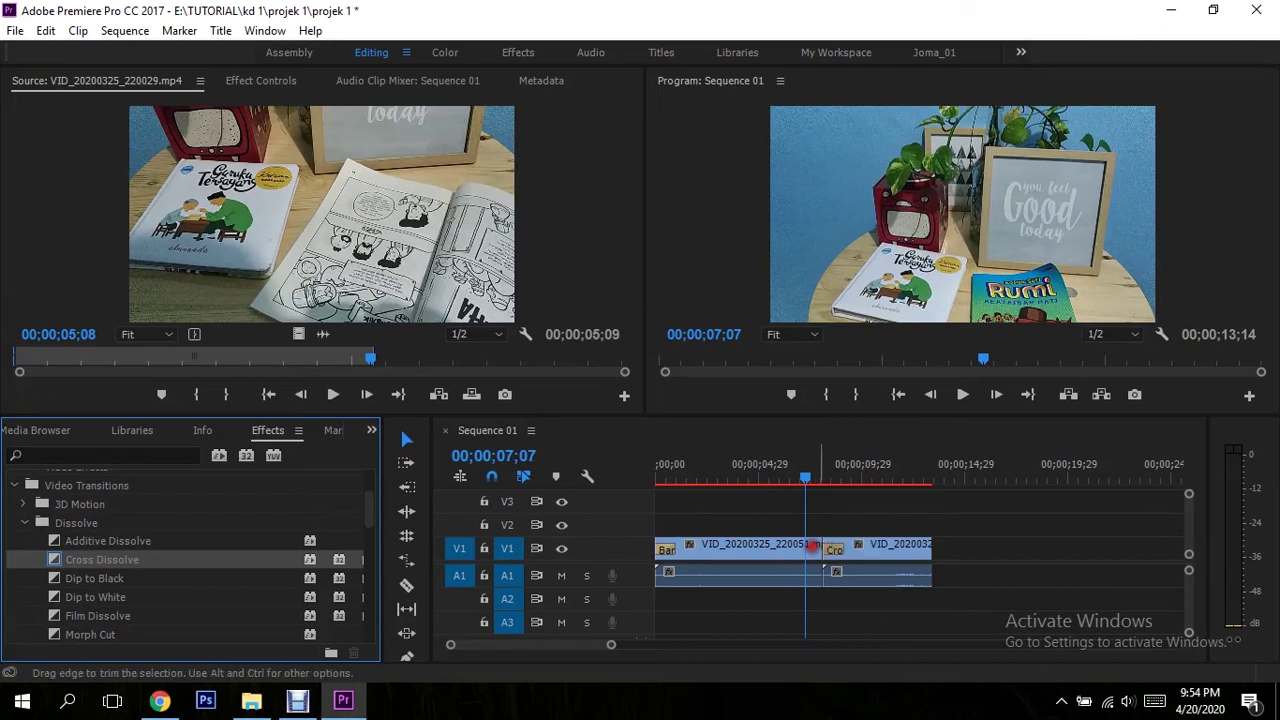
key("space")
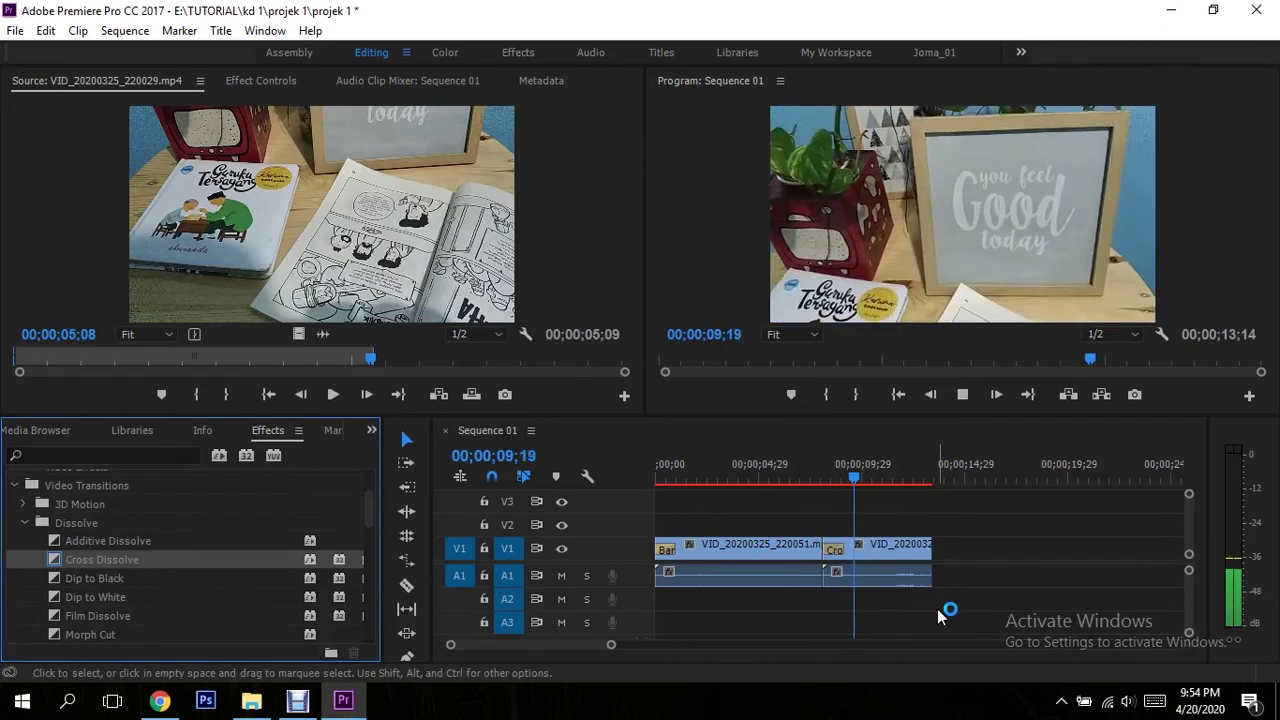
key("space")
Apply the Dip to Black transition from the Dissolve group to the end of VID_20200325_220029 and preview the sequence
left_click(105, 578)
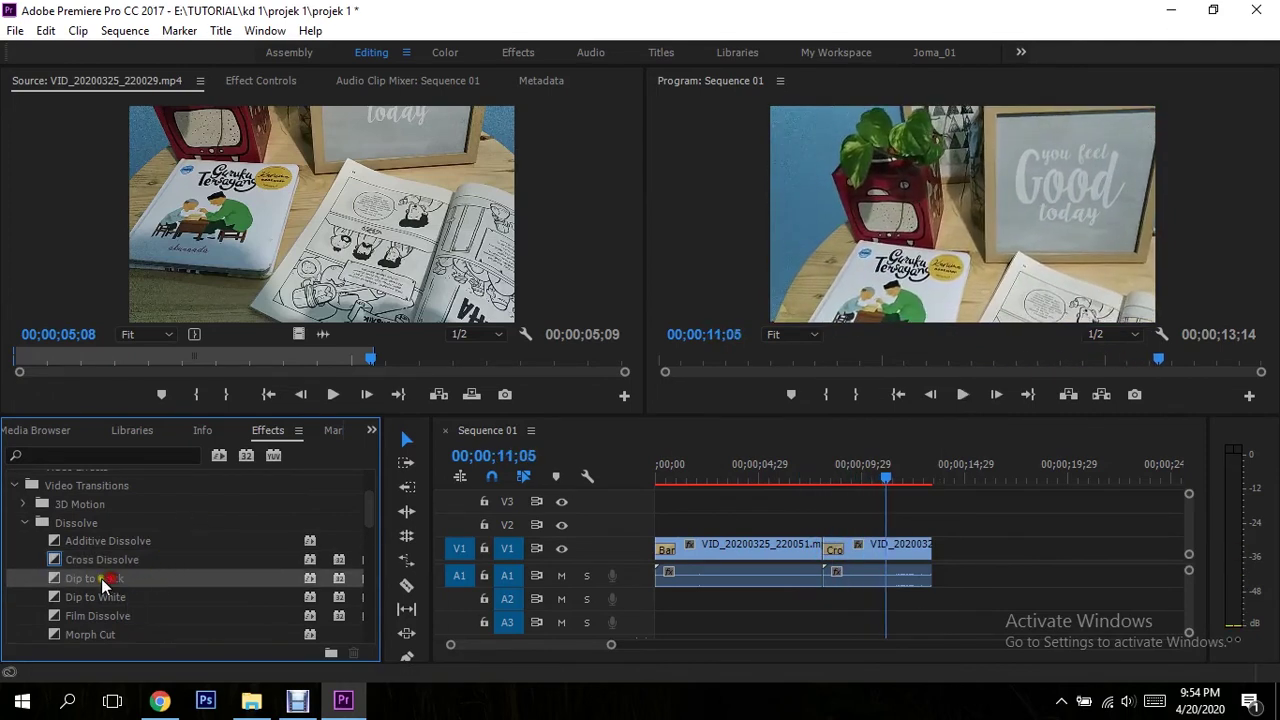
left_click_drag(128, 578, 921, 546)
key("space")
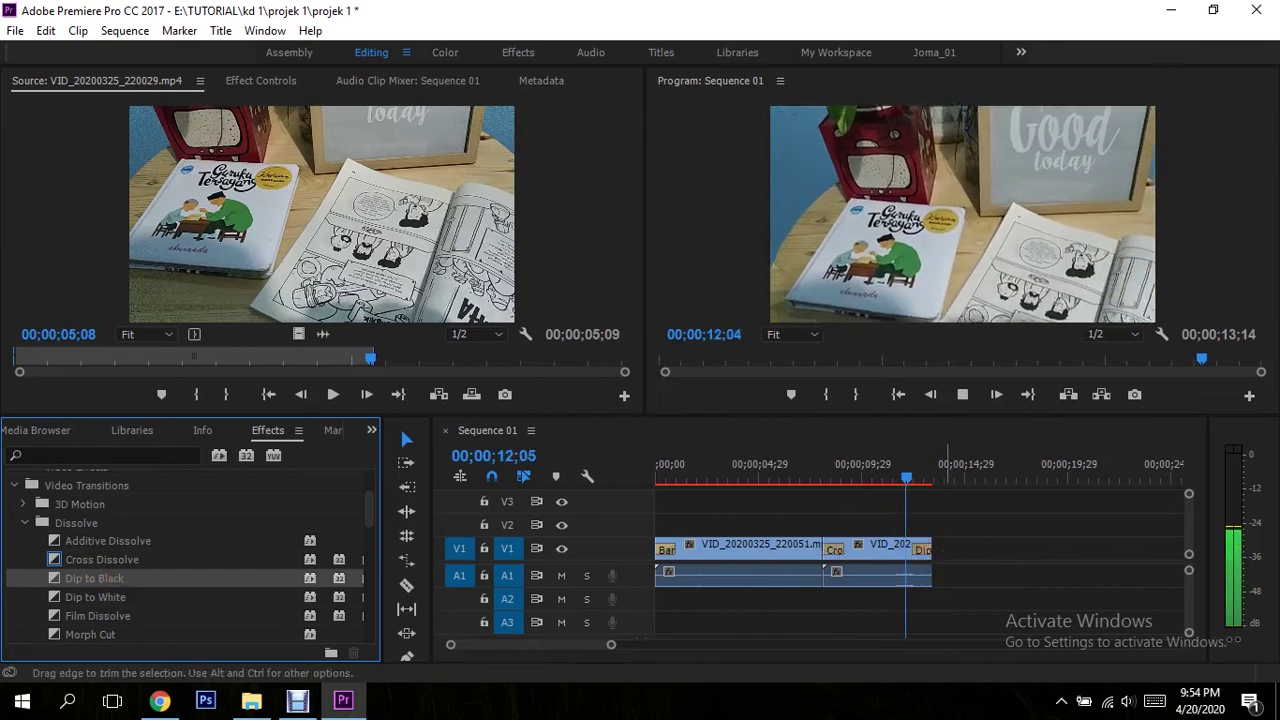
key("space")
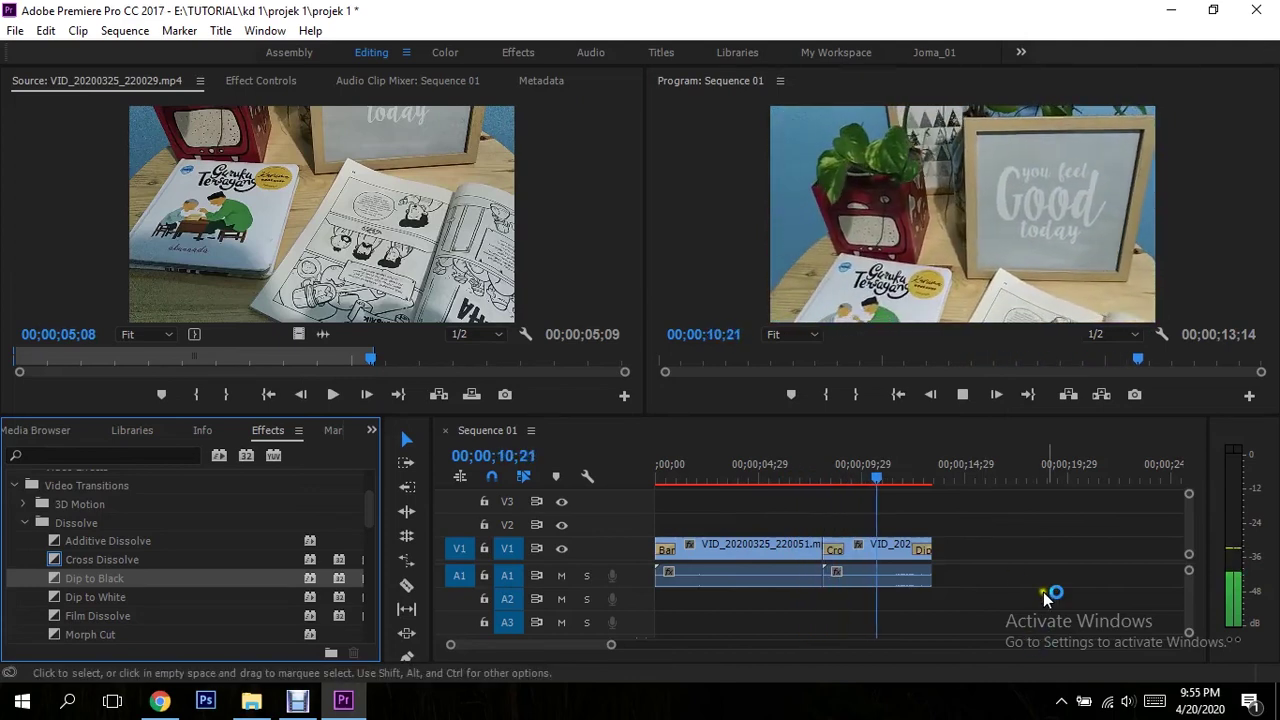
key("space")
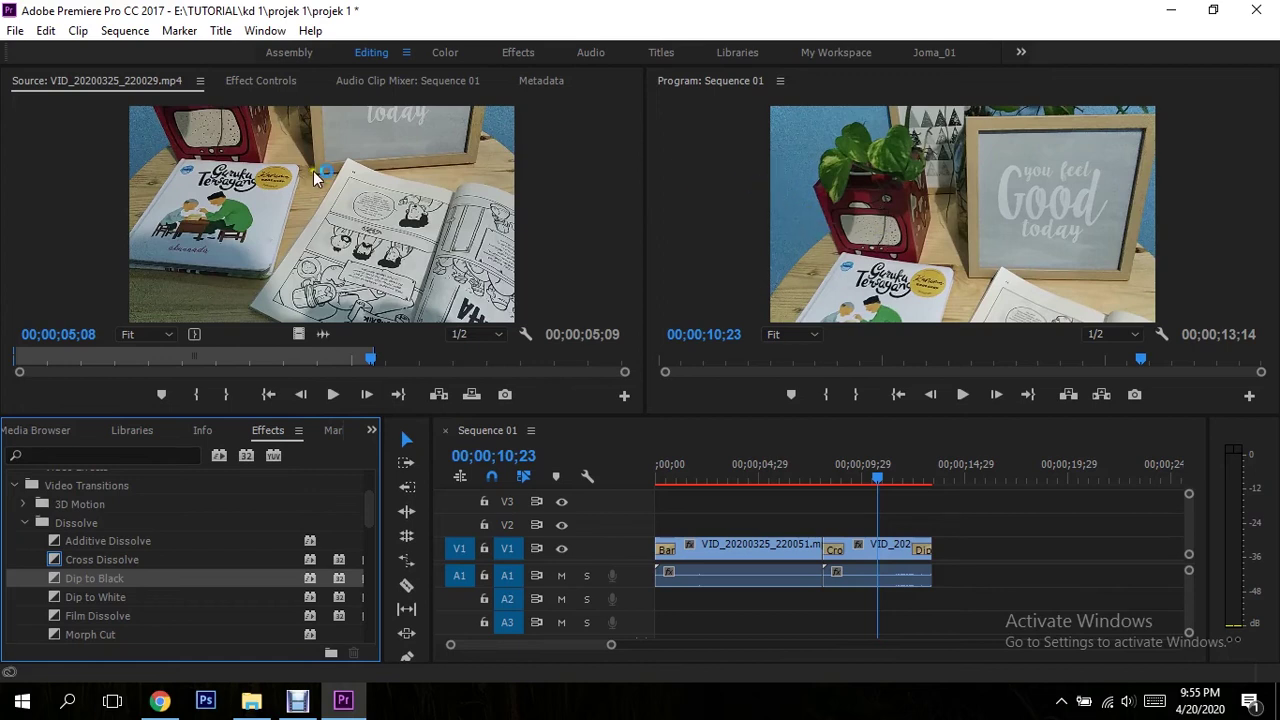
left_click(15, 31)
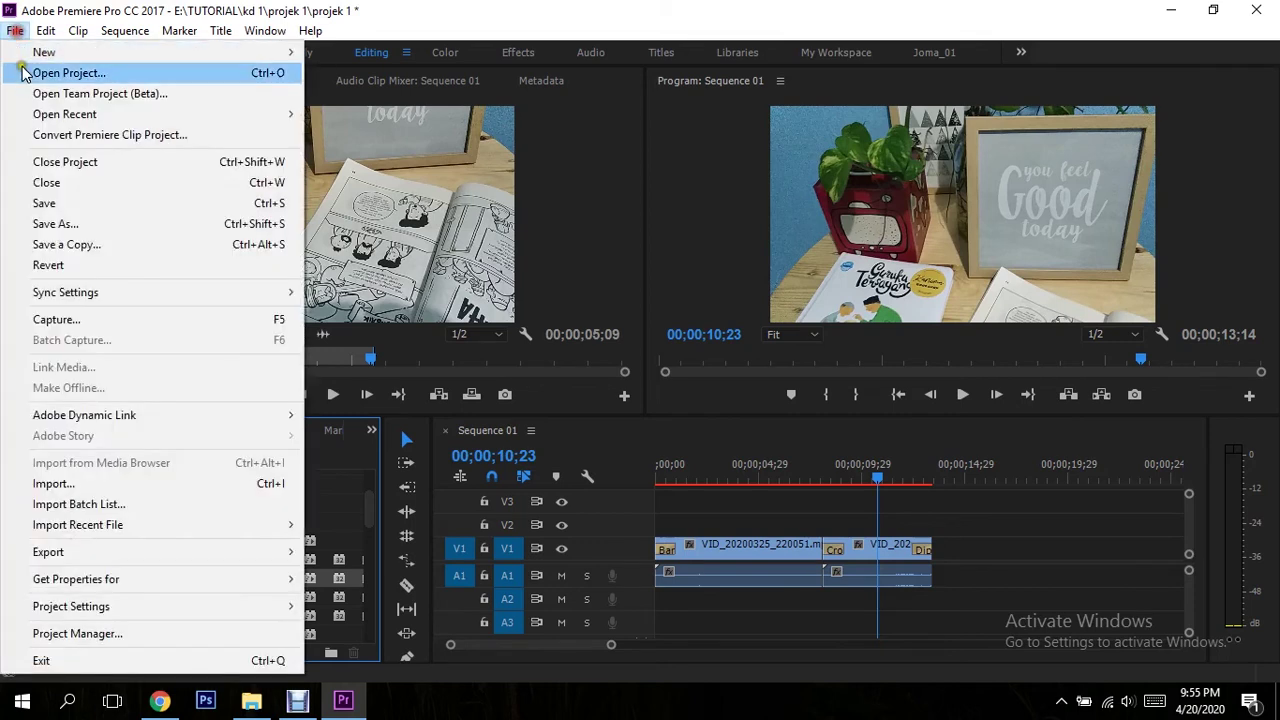
mouse_move(97, 553)
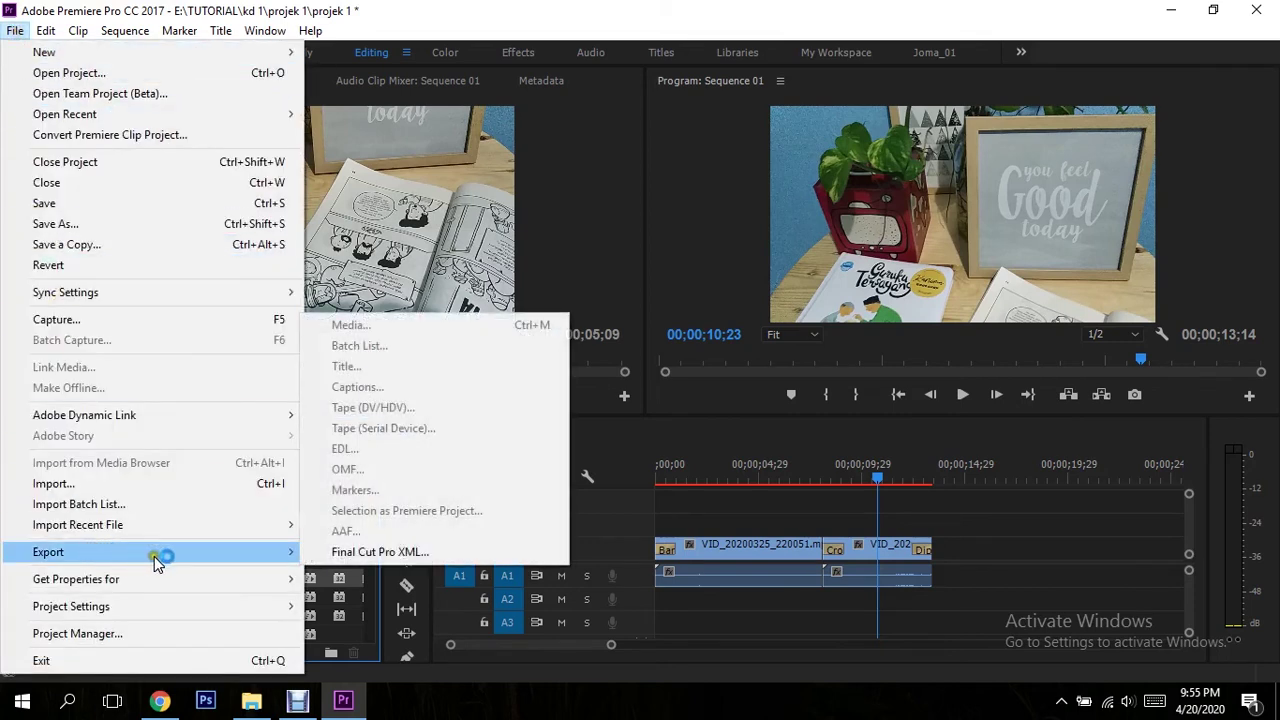
left_click(805, 514)
Make Sequence 01 active in the timeline and open its media export settings, moving the dialog so more options are in view
left_click(753, 548)
left_click(20, 30)
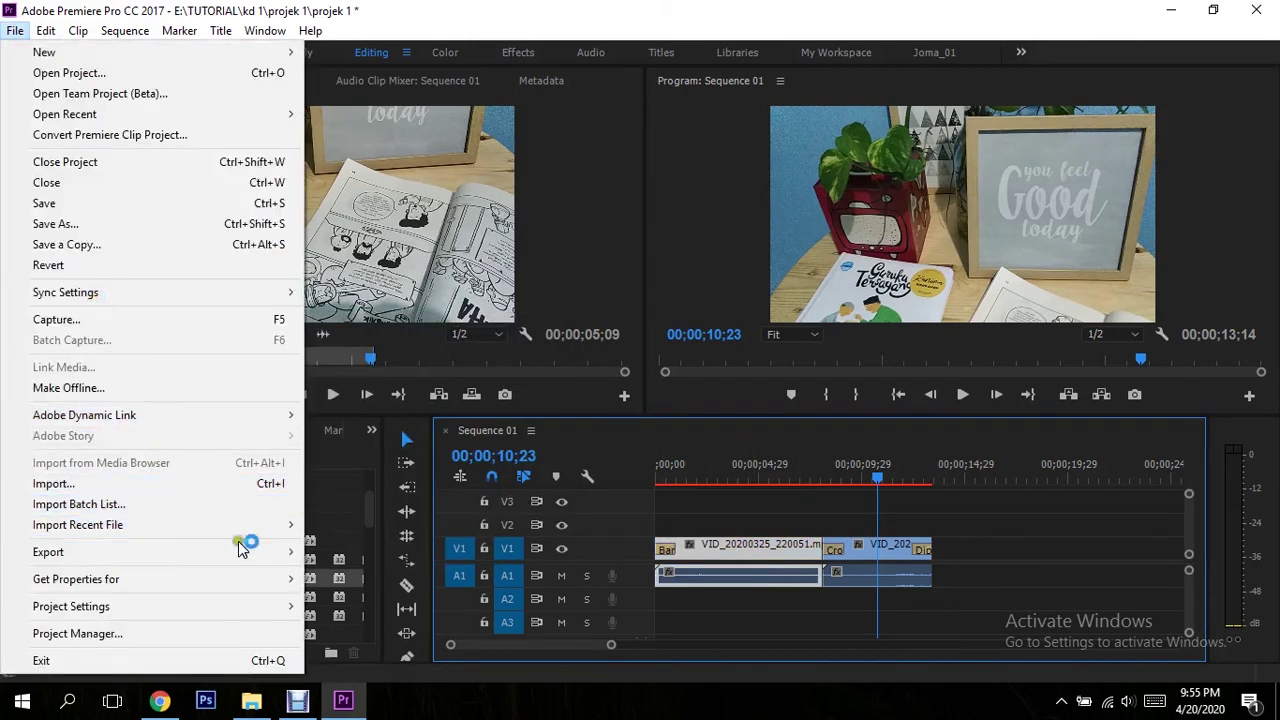
mouse_move(297, 556)
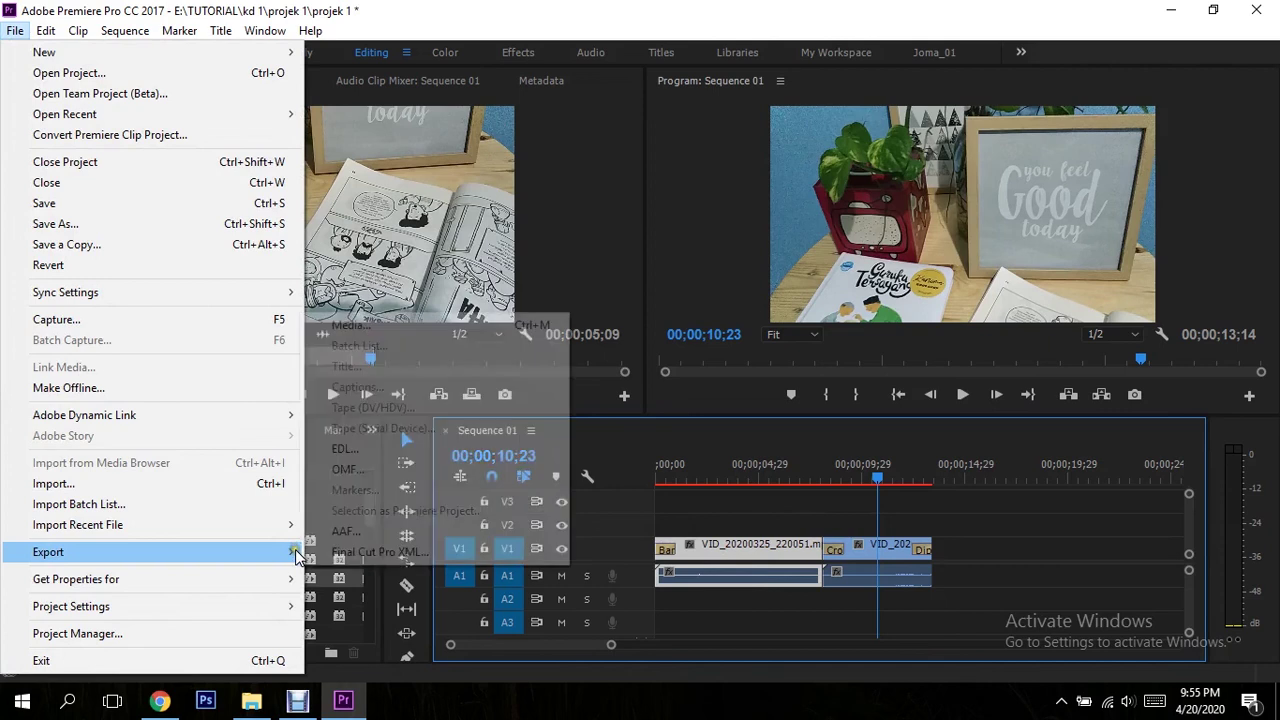
left_click(477, 332)
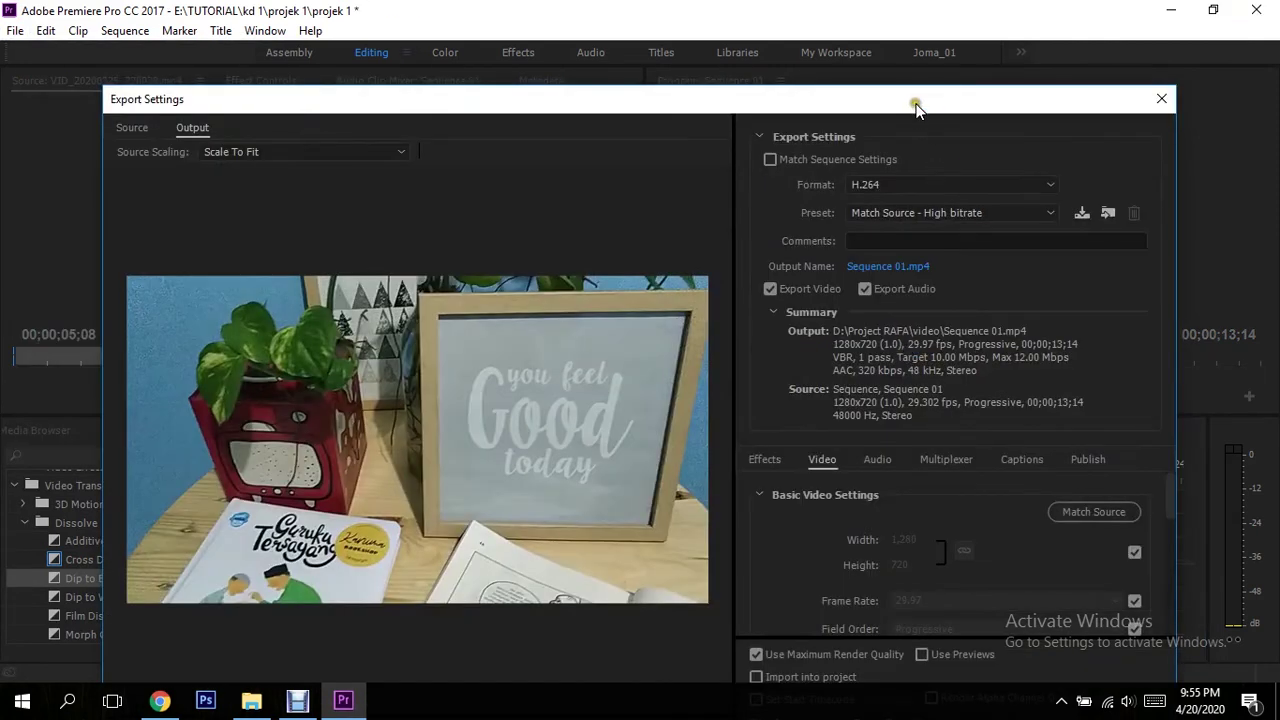
left_click_drag(916, 116, 904, 31)
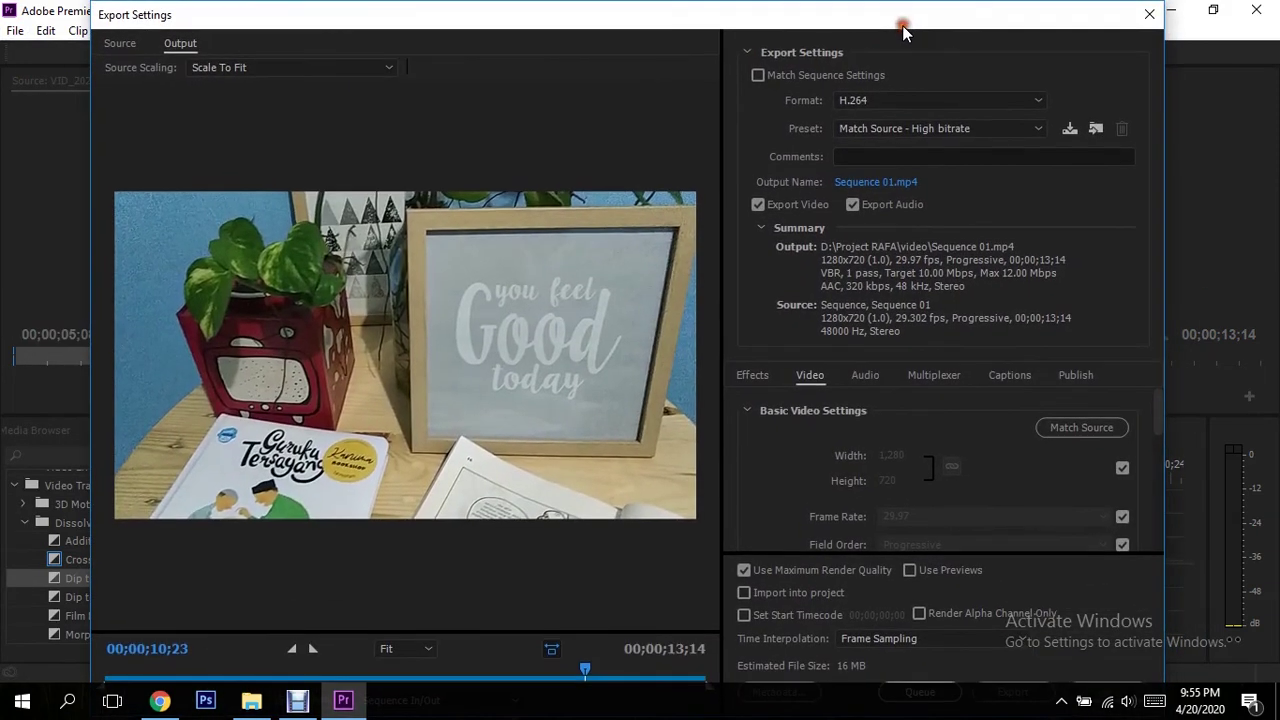
Choose H.264 as the export format and name the output file project 1
left_click(878, 100)
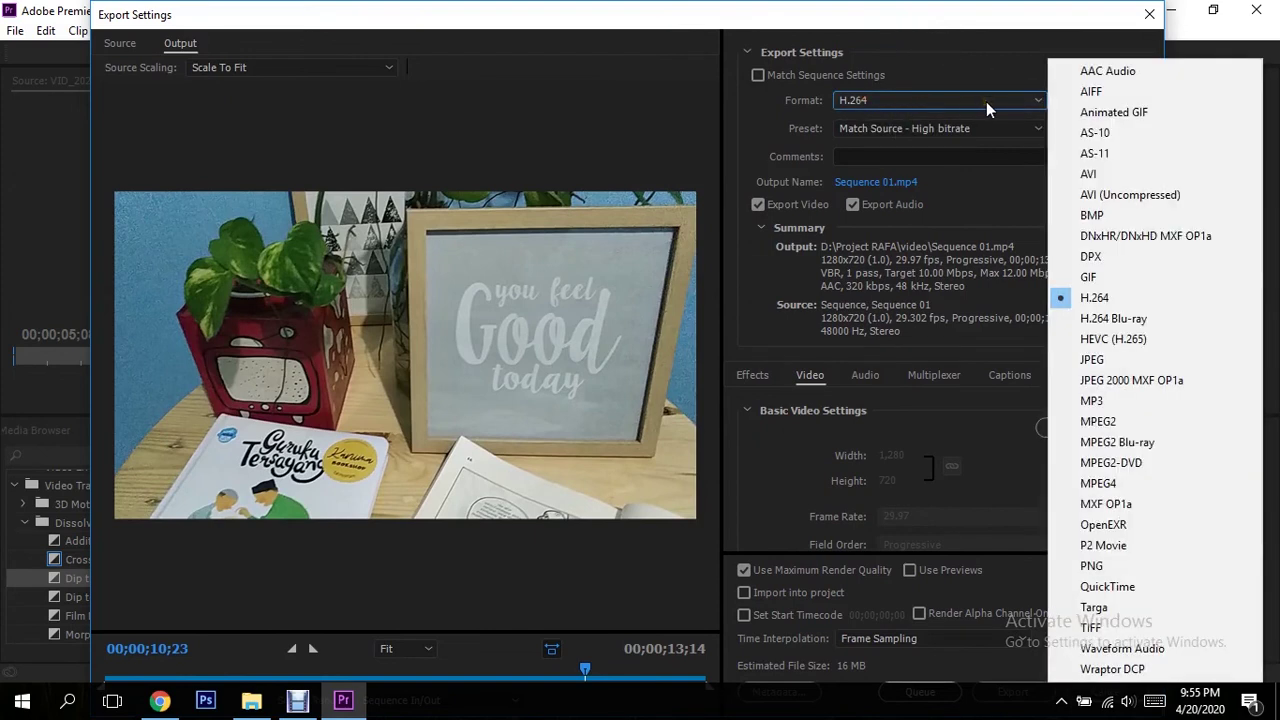
left_click(1148, 300)
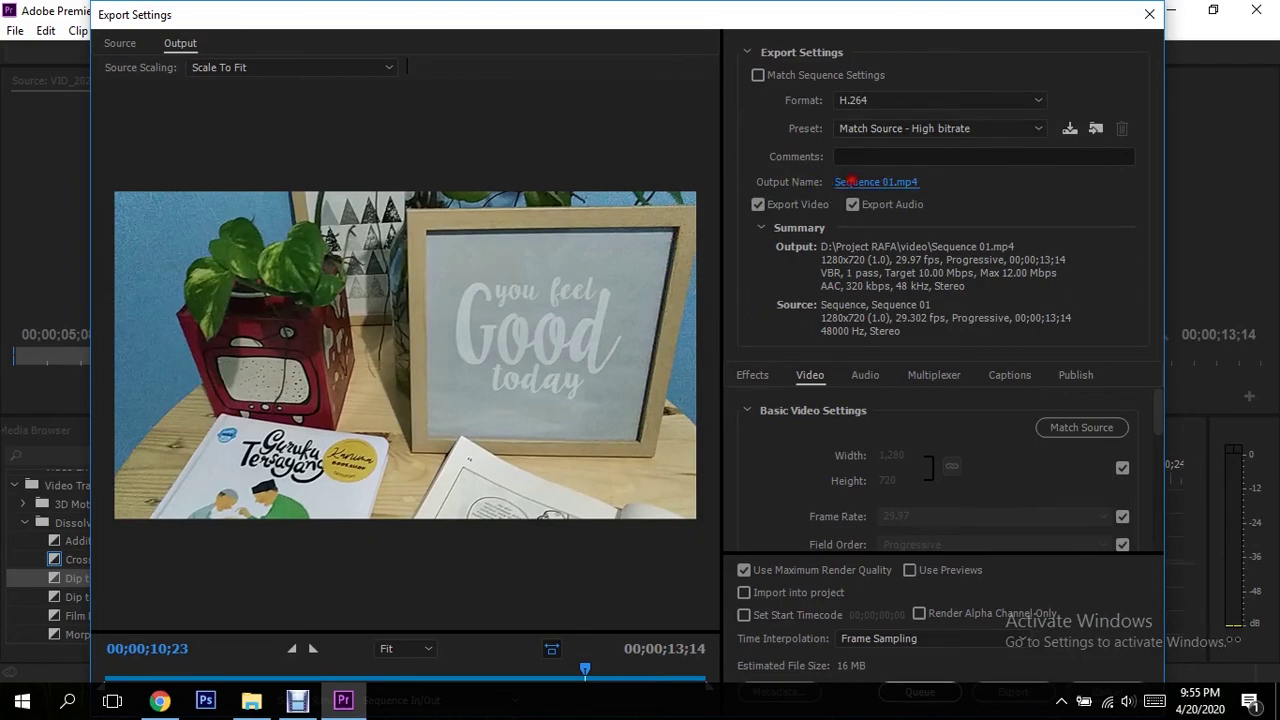
left_click(850, 182)
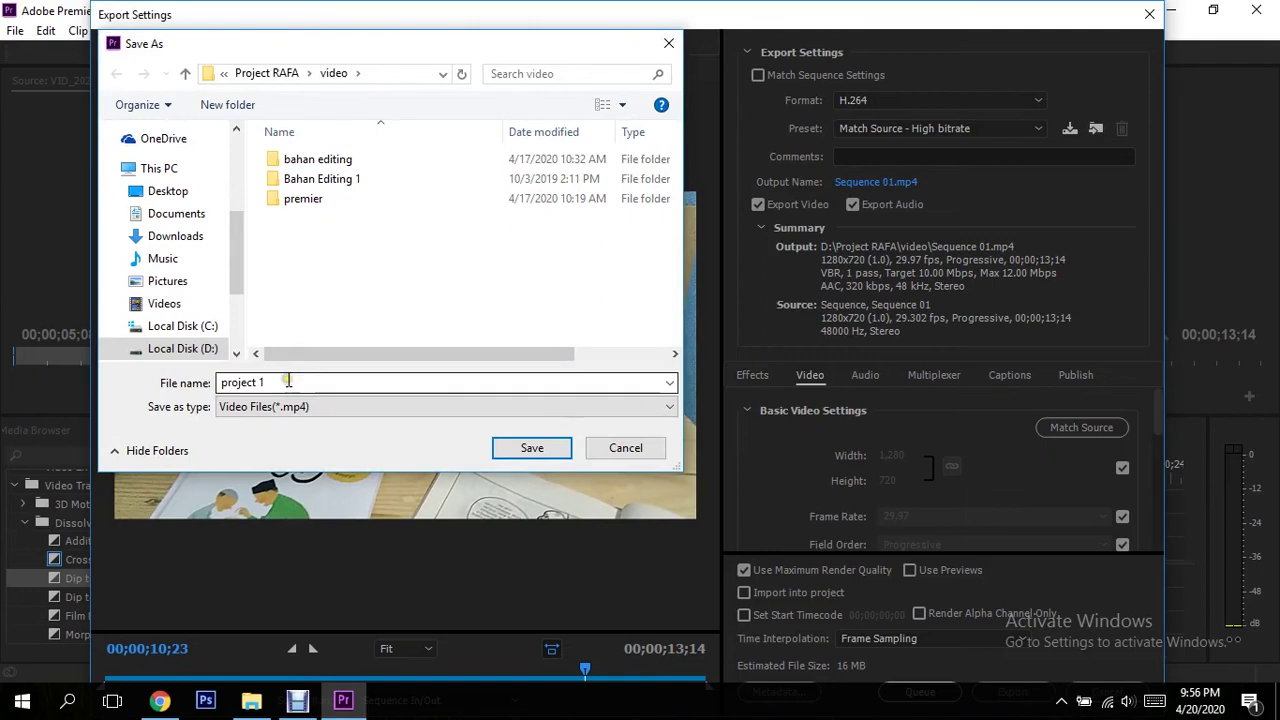
left_click(287, 380)
left_click(298, 381)
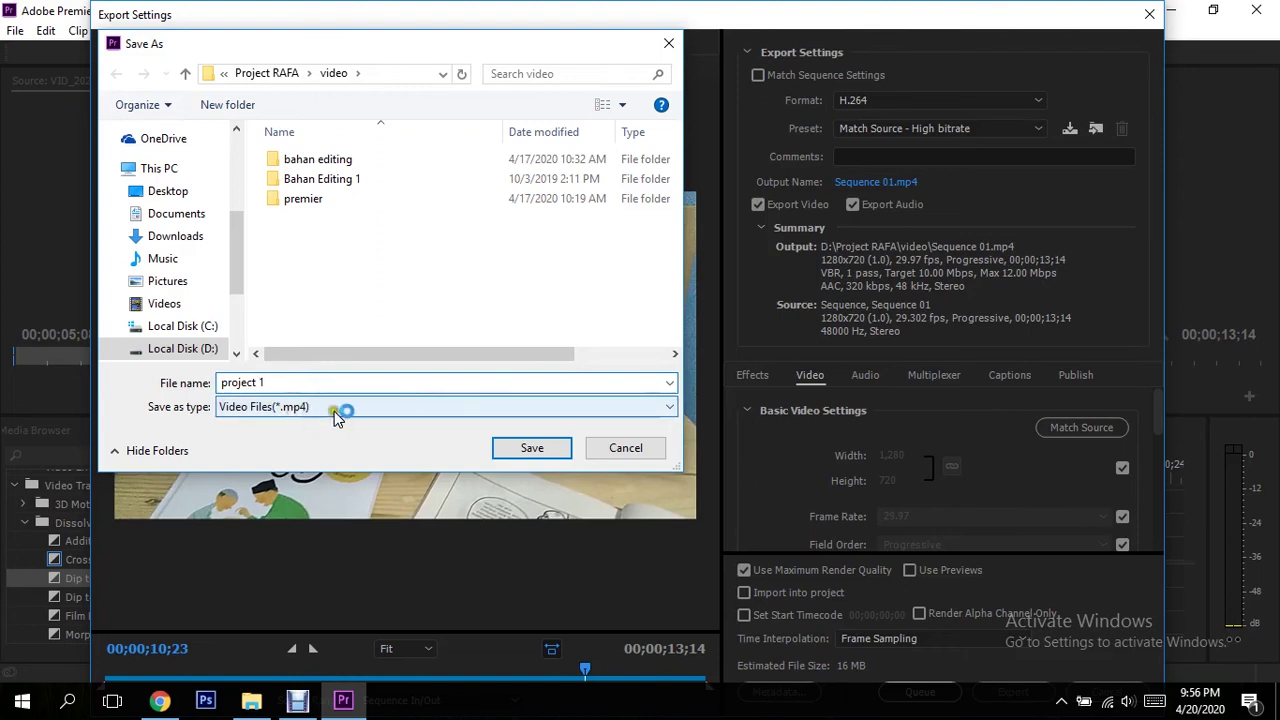
left_click(513, 446)
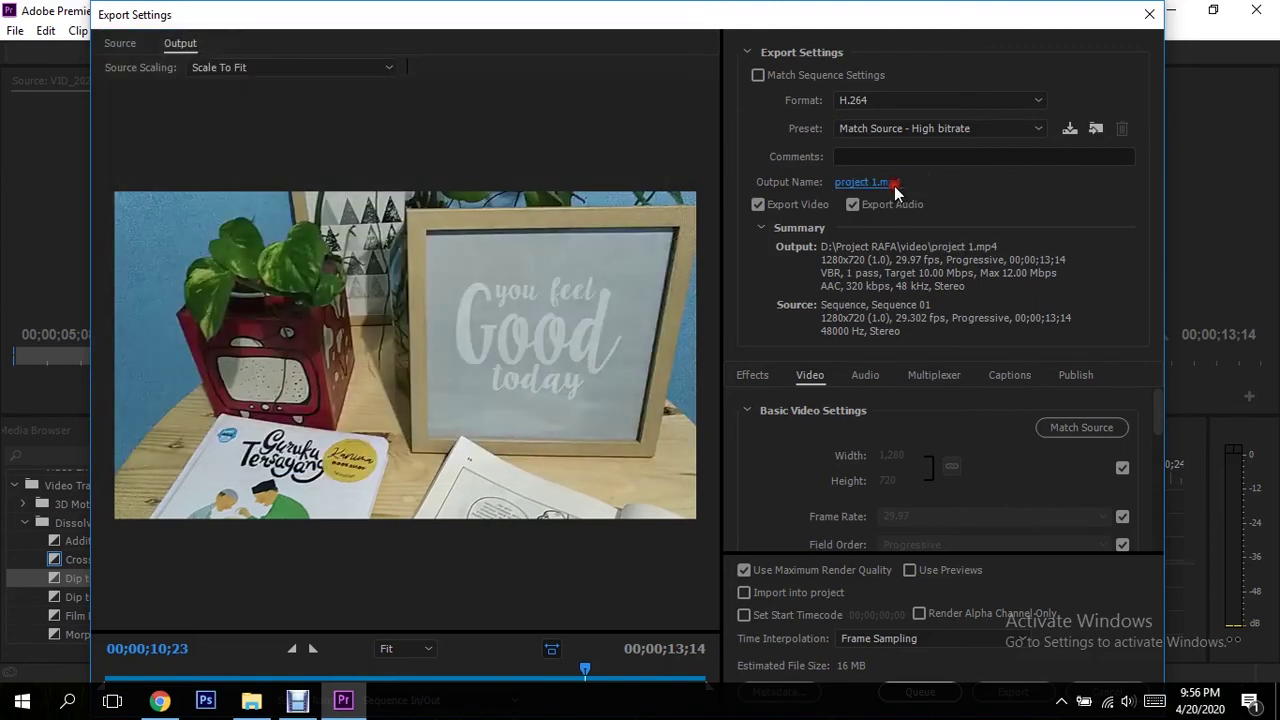
Set the output location of project 1.mp4 to the folder E:\TUTORIAL\kd 1\projek 1
left_click(894, 186)
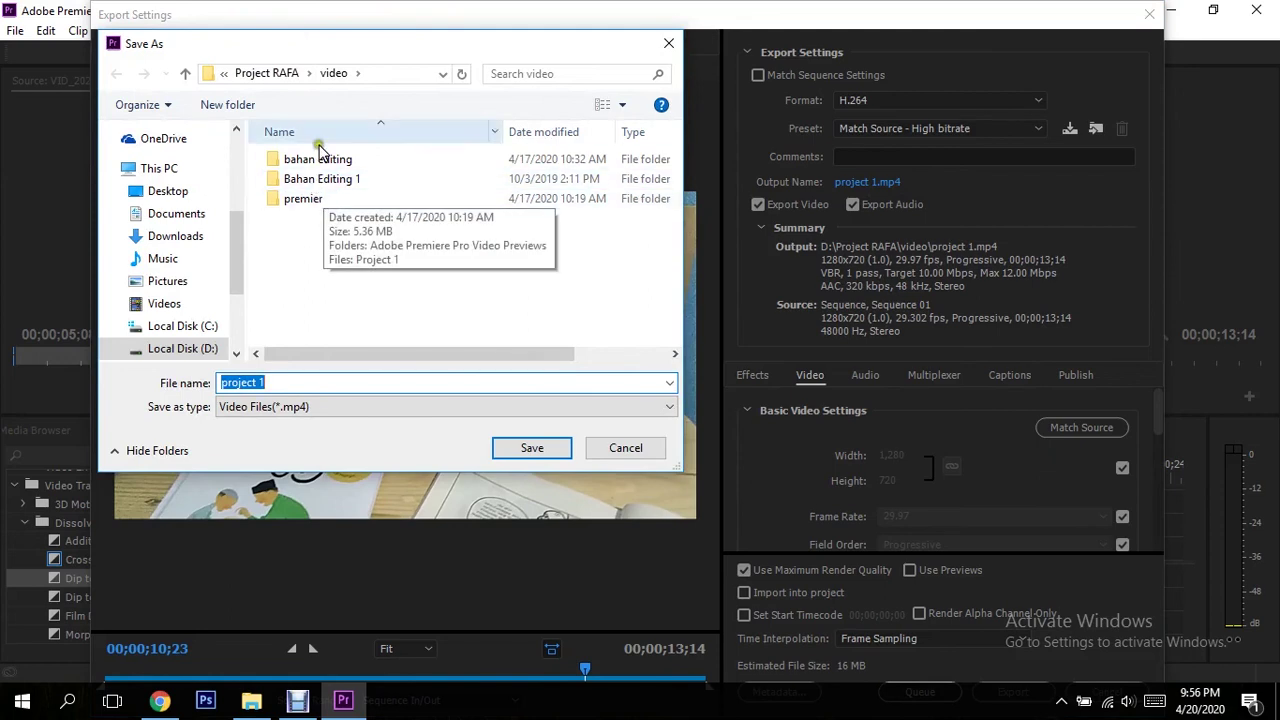
scroll(205, 330, "down", 3)
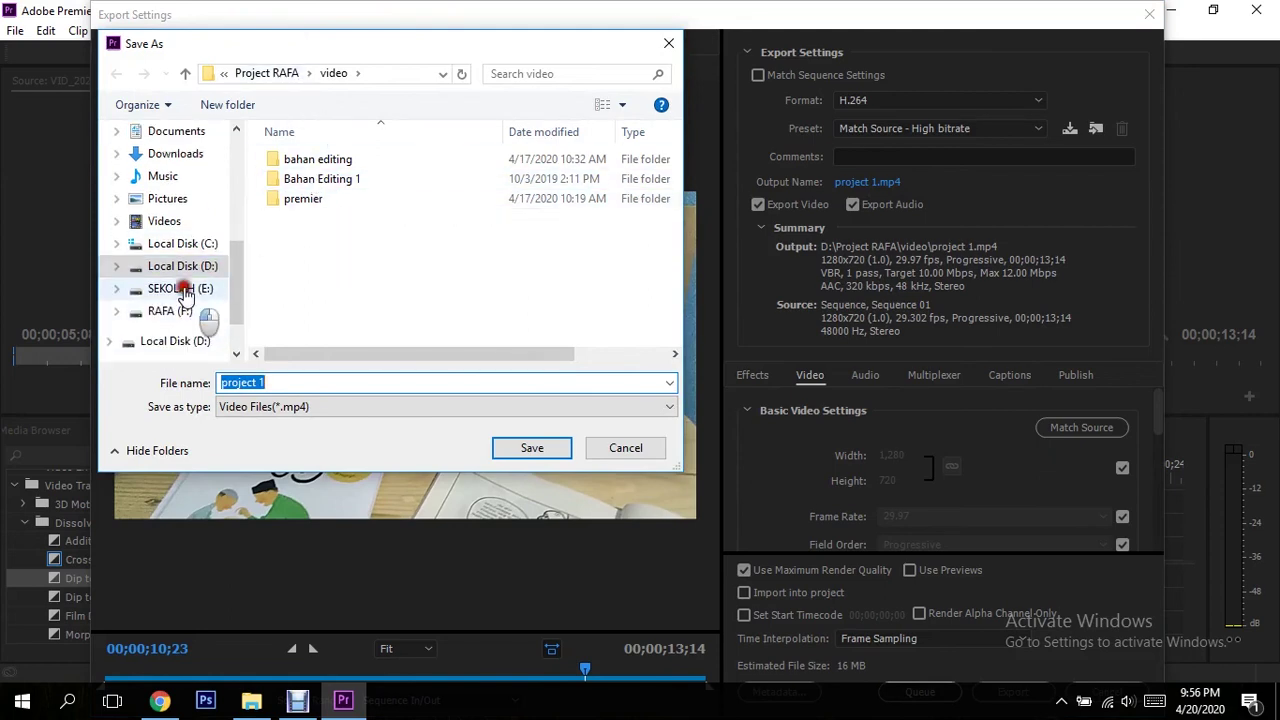
left_click(179, 289)
scroll(330, 251, "down", 4)
scroll(330, 300, "down", 2)
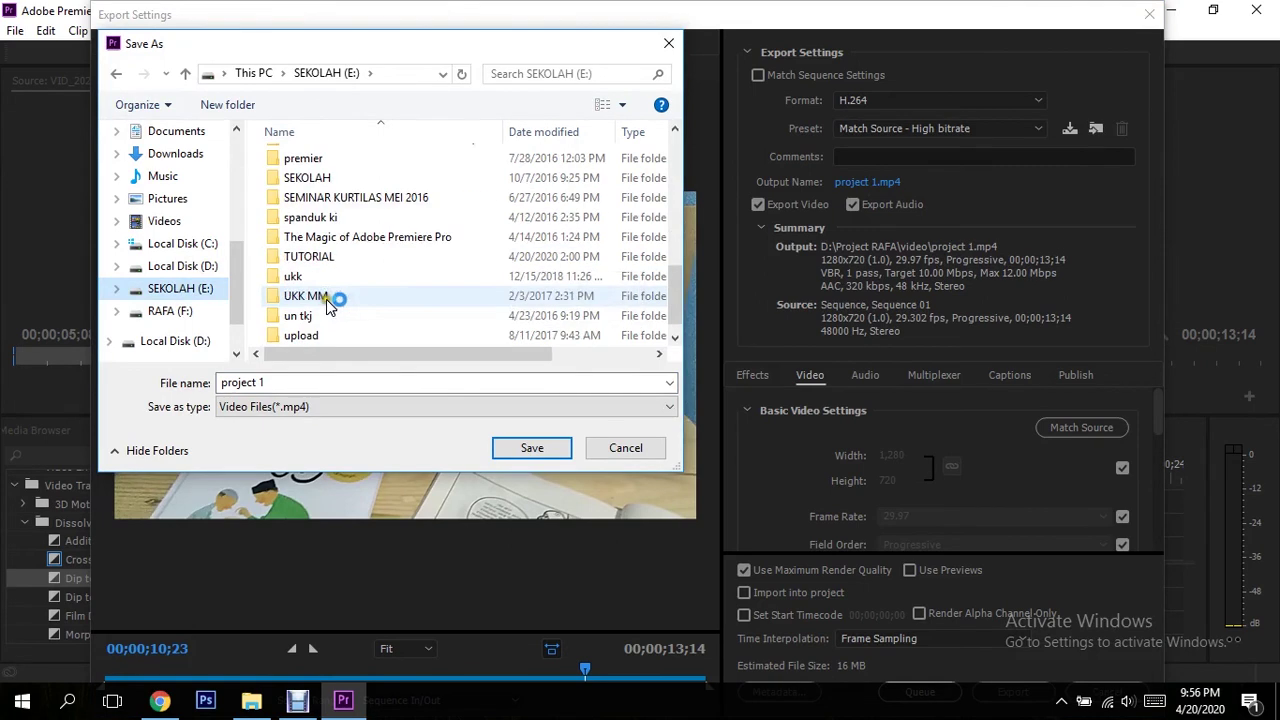
double_click(327, 264)
double_click(330, 160)
double_click(318, 218)
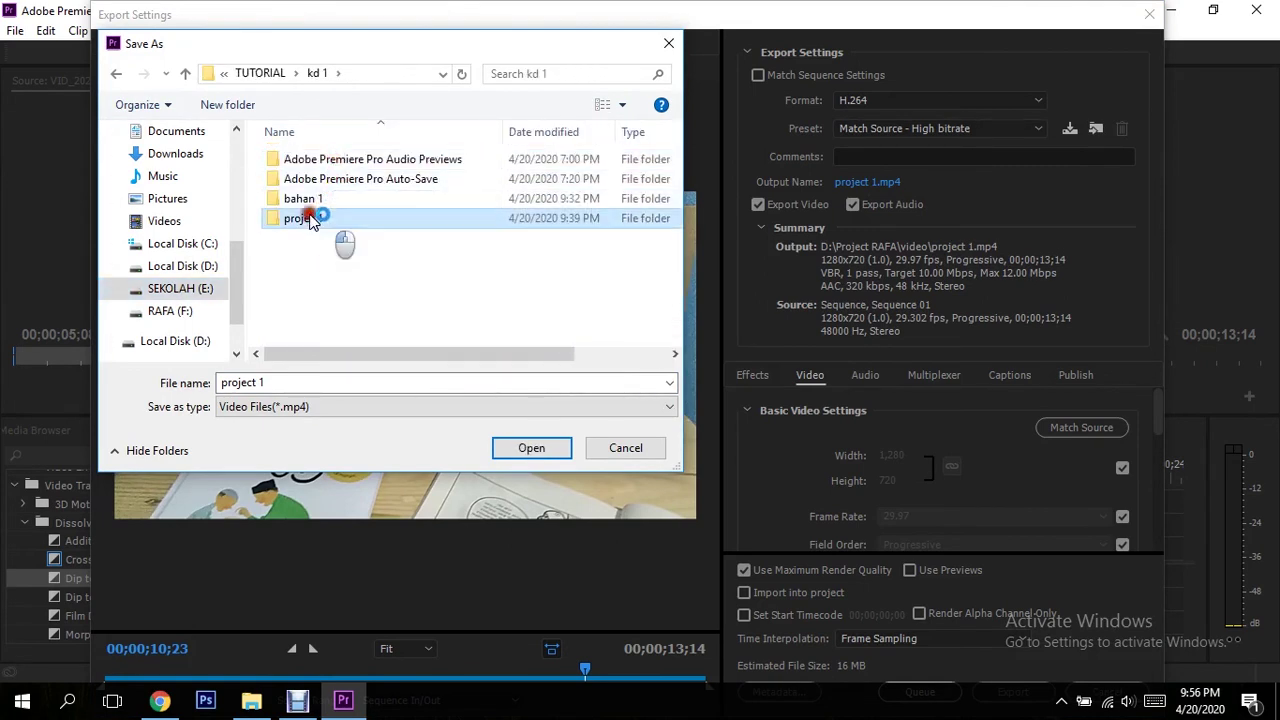
left_click(505, 452)
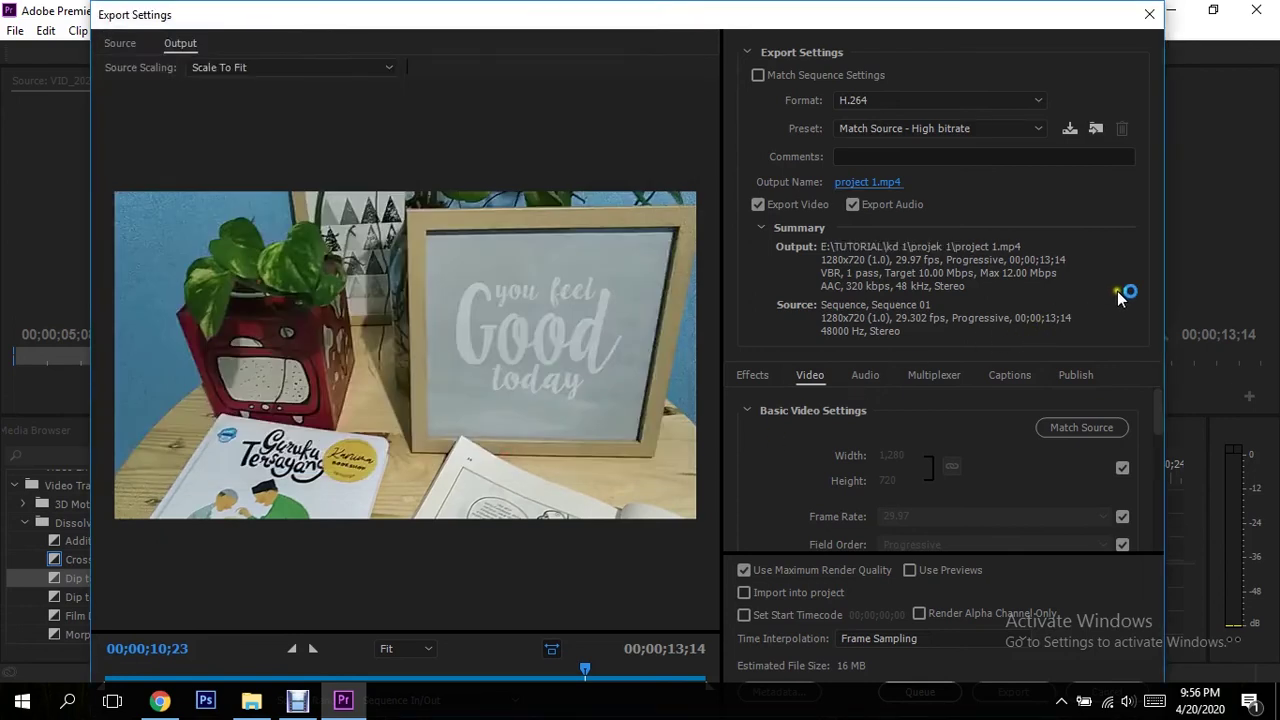
Set the video bitrate encoding to CBR with a target bitrate of 9.75 Mbps
left_click(1160, 402)
mouse_move(1160, 402)
left_mouse_down()
mouse_move(1140, 494)
mouse_move(1154, 523)
mouse_move(1140, 517)
mouse_move(1154, 403)
left_mouse_up()
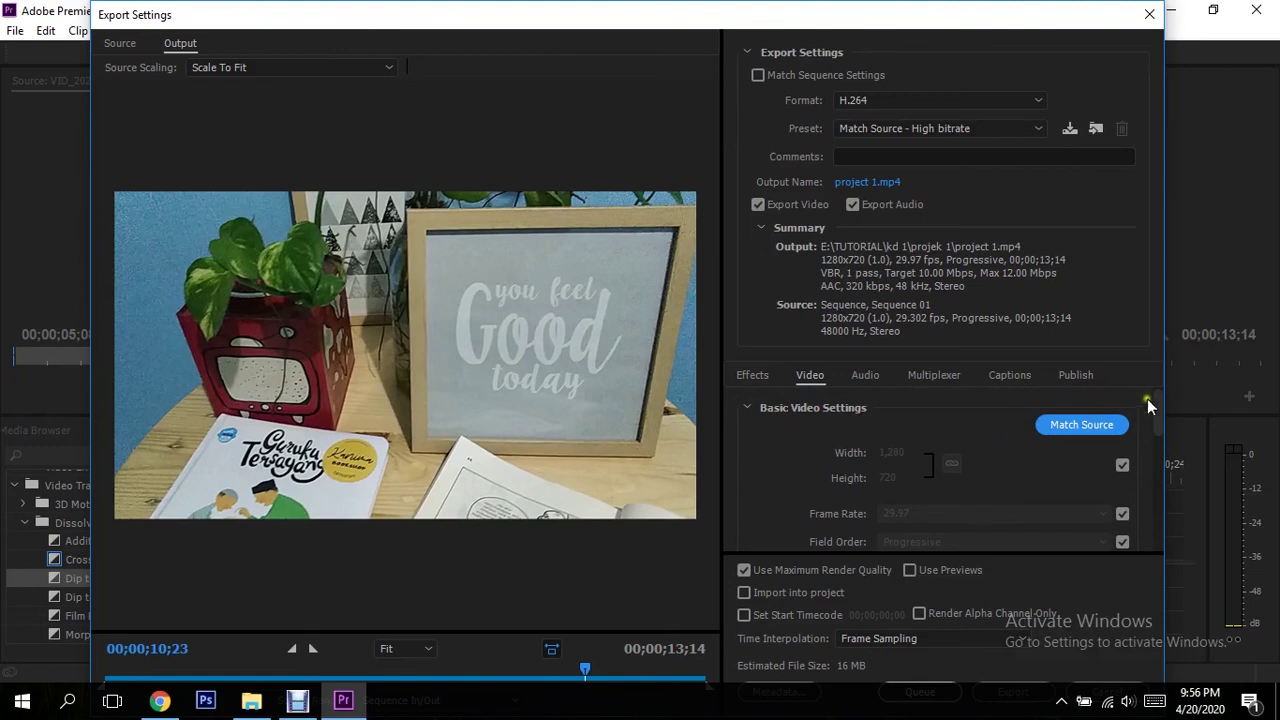
left_click_drag(1158, 399, 1153, 491)
left_click(1106, 445)
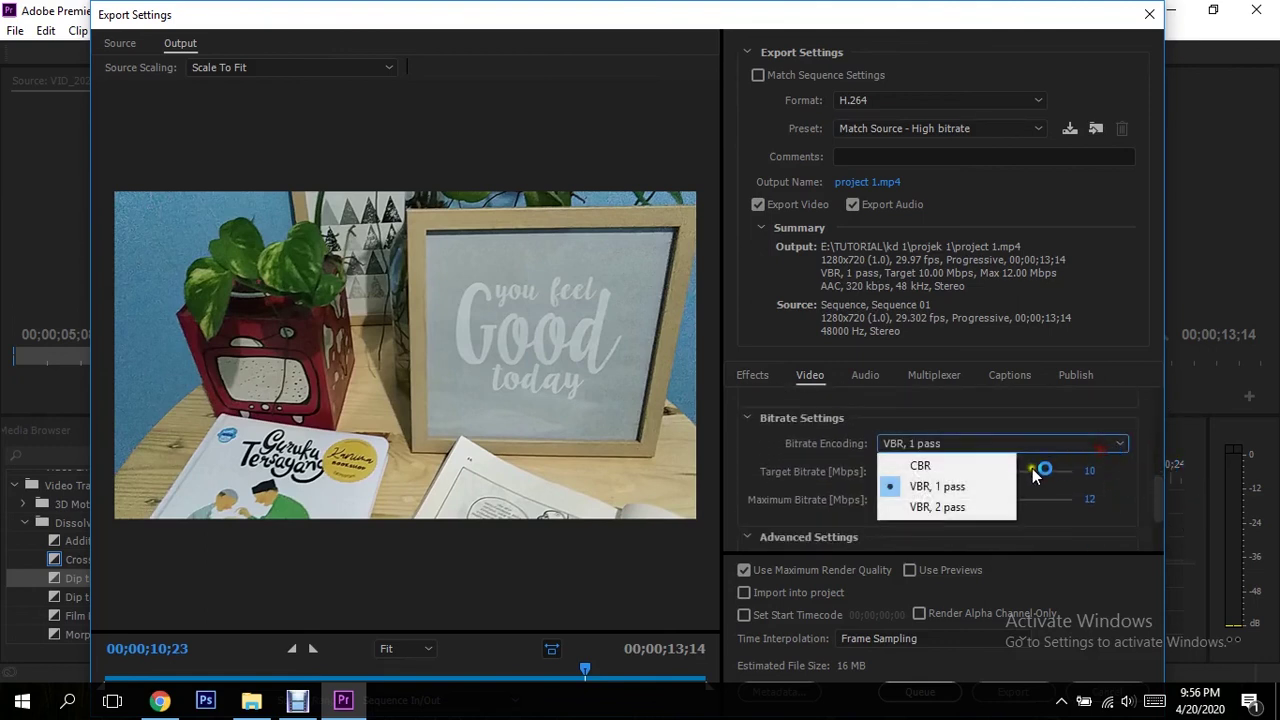
left_click(960, 462)
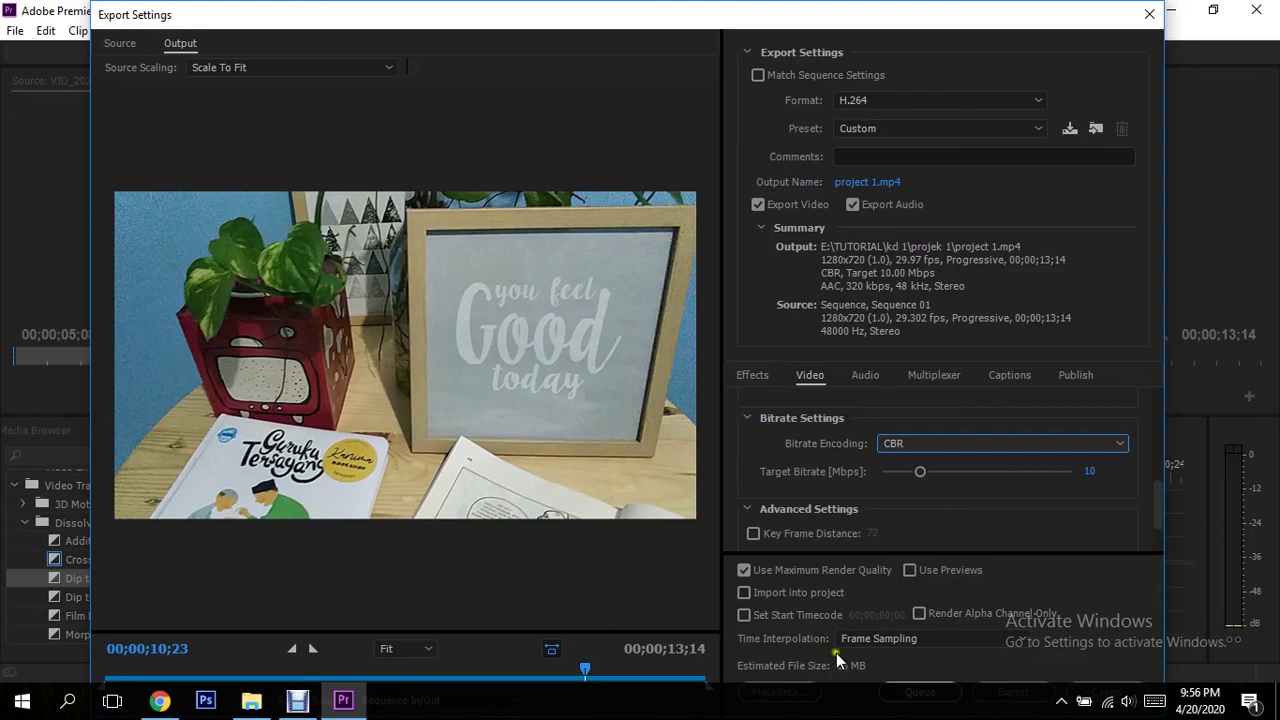
left_click_drag(921, 471, 913, 471)
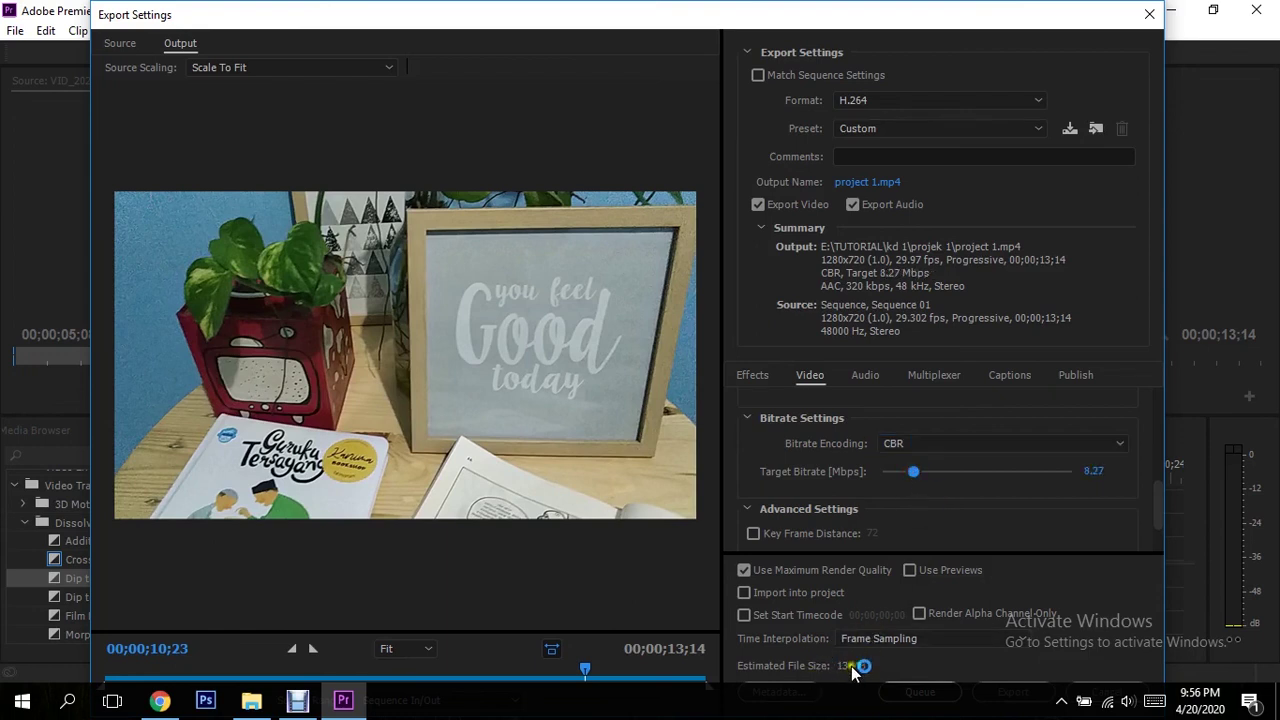
left_click_drag(918, 472, 918, 500)
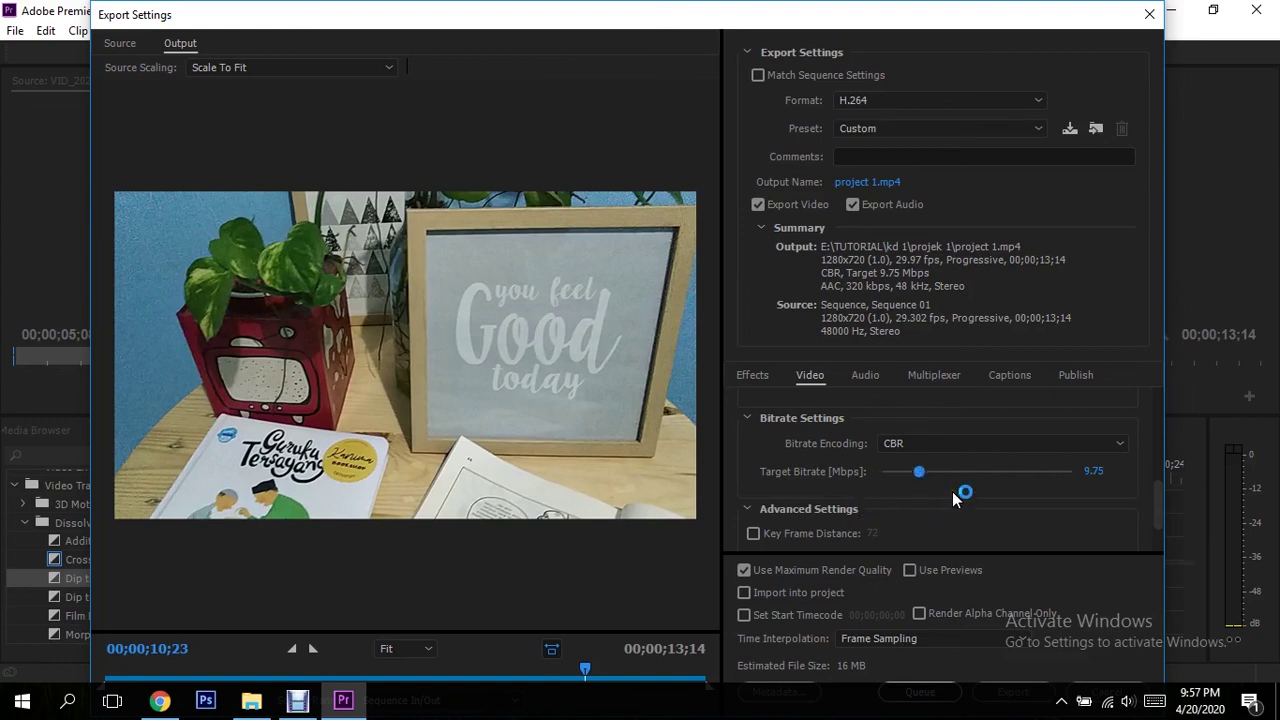
Export the sequence and play the rendered project 1.mp4 full screen in VLC media player
left_click(1006, 690)
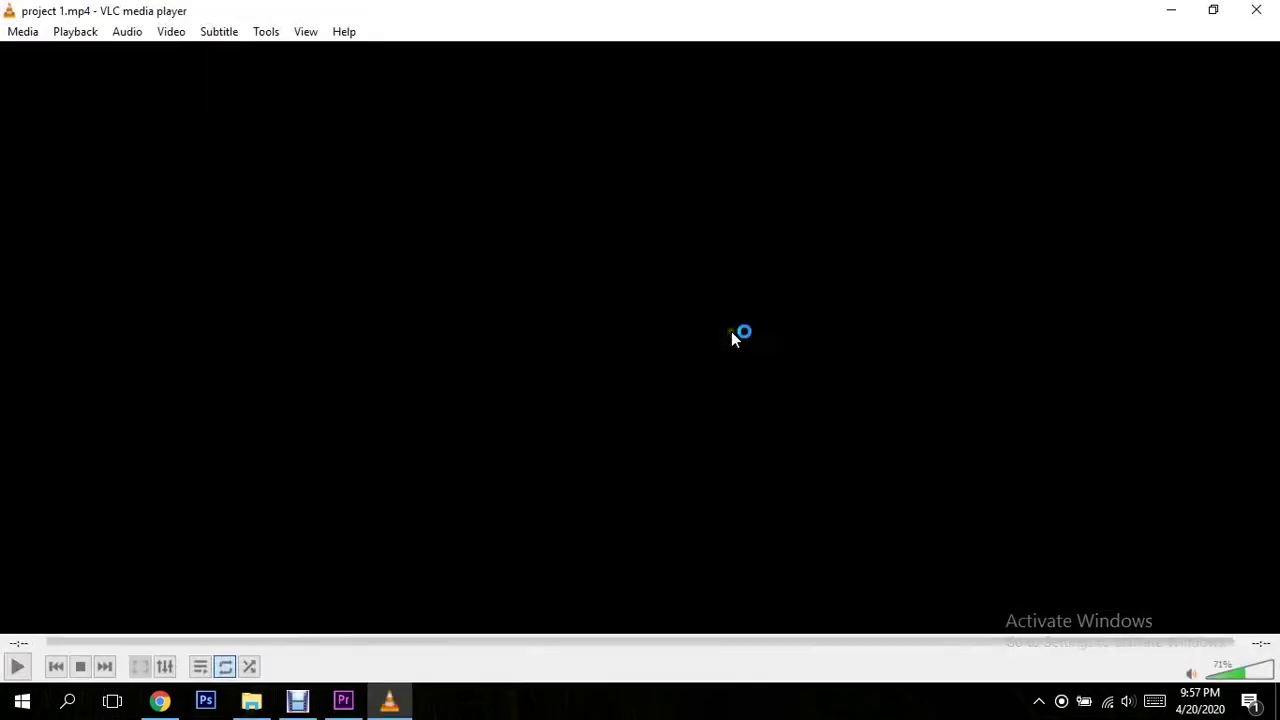
double_click(744, 326)
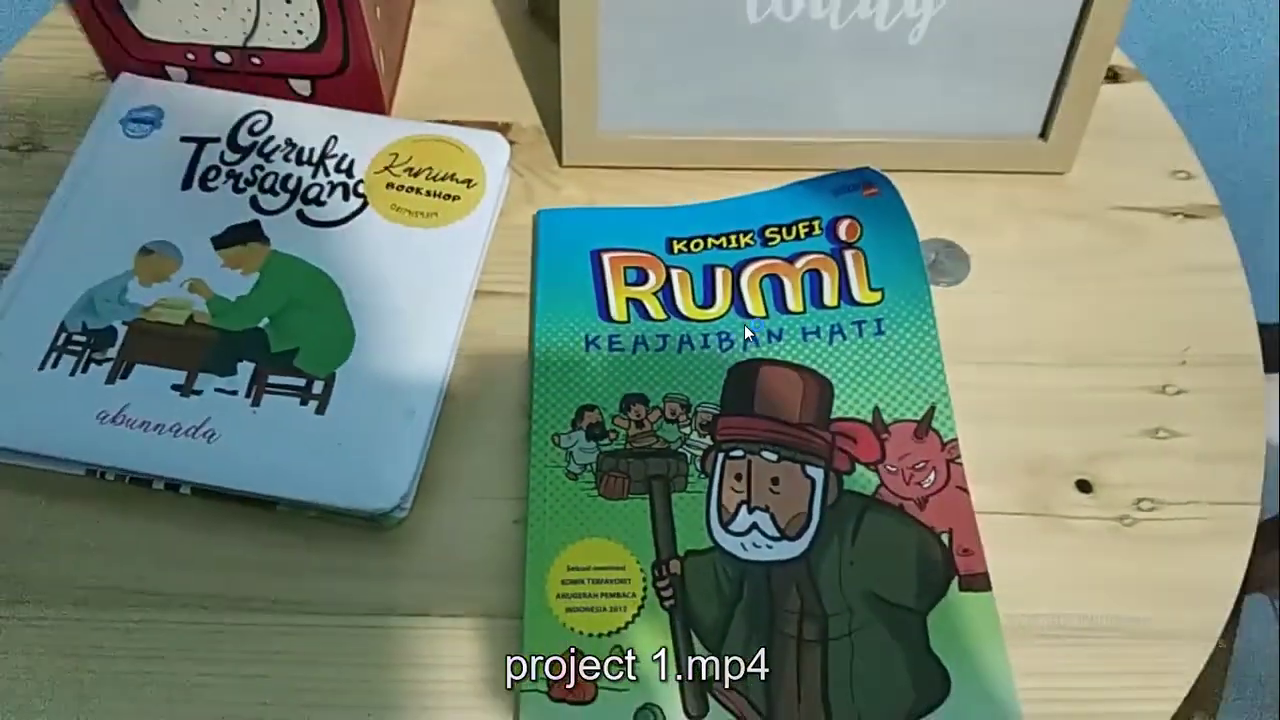